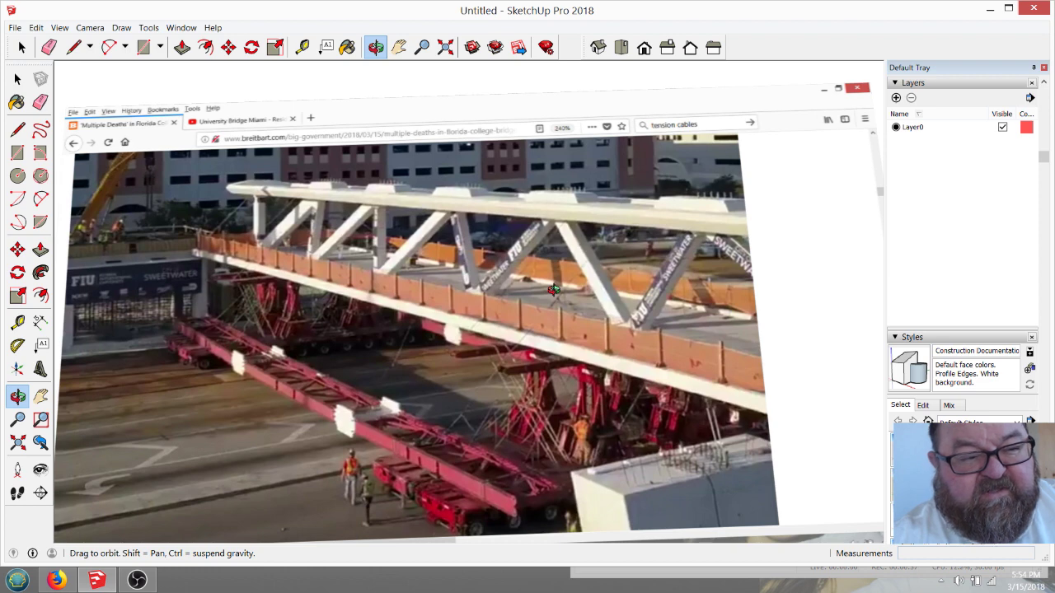
Step: Orbit and zoom in close on the left end of the bridge truss and its orange railing
{"action": "left_click_drag", "start_coordinate": [554, 289], "coordinate": [598, 284]}
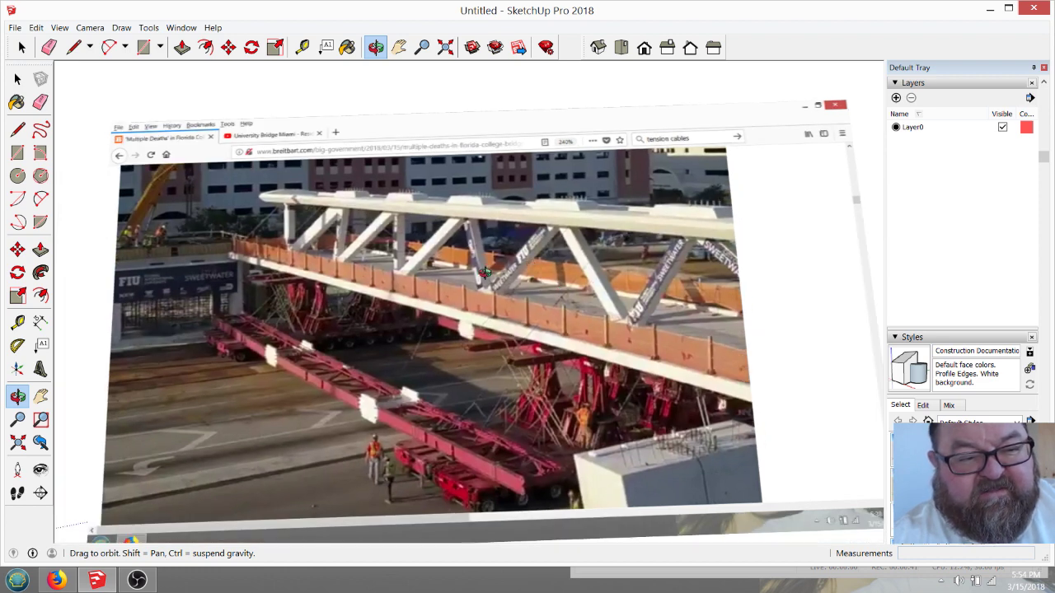
{"action": "scroll", "coordinate": [486, 272], "scroll_direction": "up", "scroll_amount": 1}
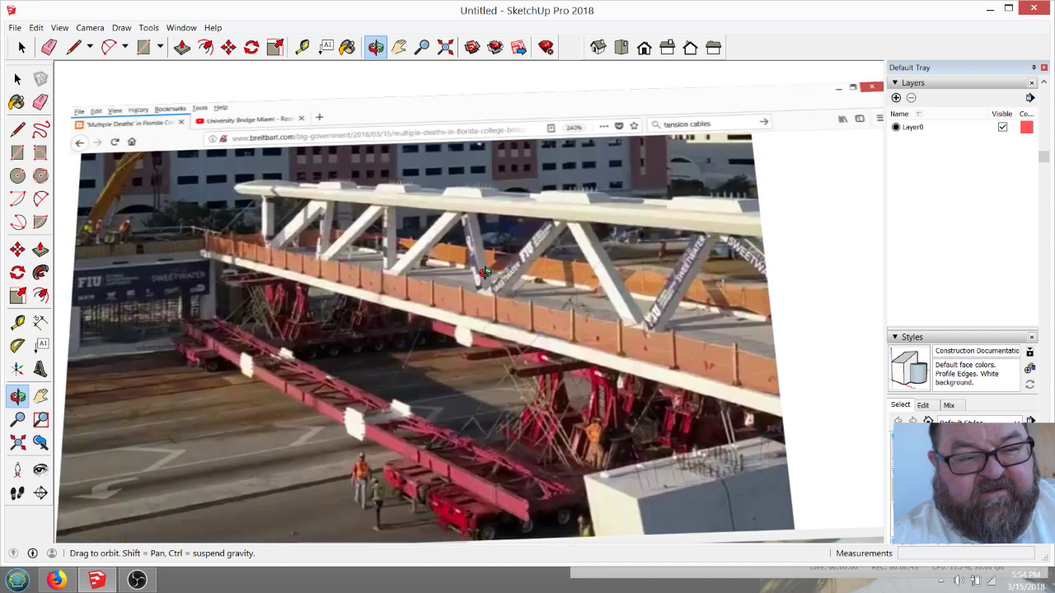
{"action": "scroll", "coordinate": [486, 272], "scroll_direction": "up", "scroll_amount": 1}
{"action": "mouse_move", "coordinate": [658, 360]}
{"action": "left_mouse_down"}
{"action": "mouse_move", "coordinate": [692, 360]}
{"action": "mouse_move", "coordinate": [664, 372]}
{"action": "left_mouse_up"}
{"action": "scroll", "coordinate": [689, 376], "scroll_direction": "up", "scroll_amount": 1}
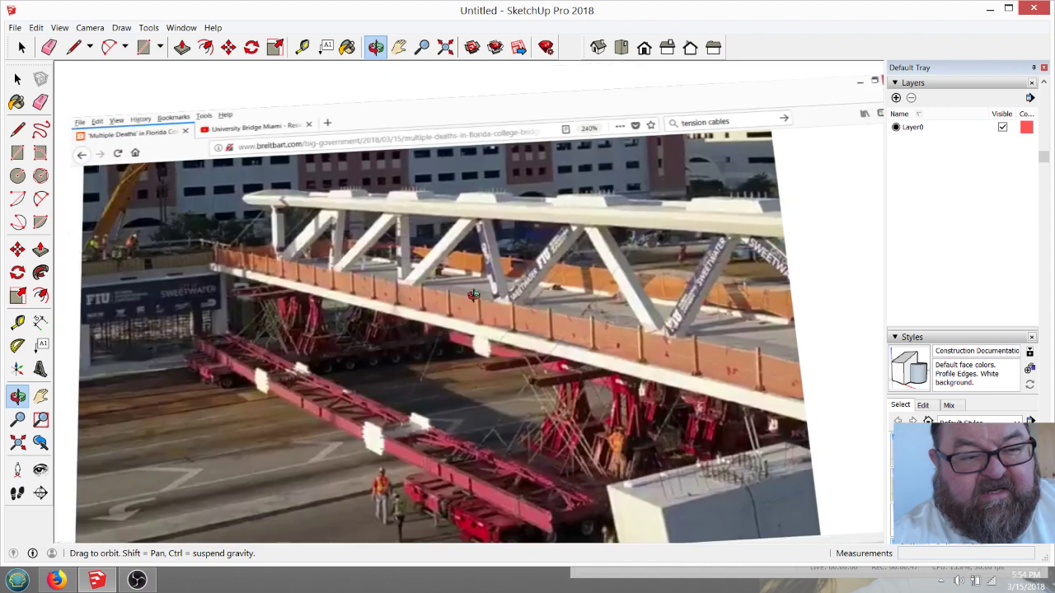
{"action": "scroll", "coordinate": [288, 235], "scroll_direction": "up", "scroll_amount": 3}
{"action": "scroll", "coordinate": [280, 259], "scroll_direction": "up", "scroll_amount": 2}
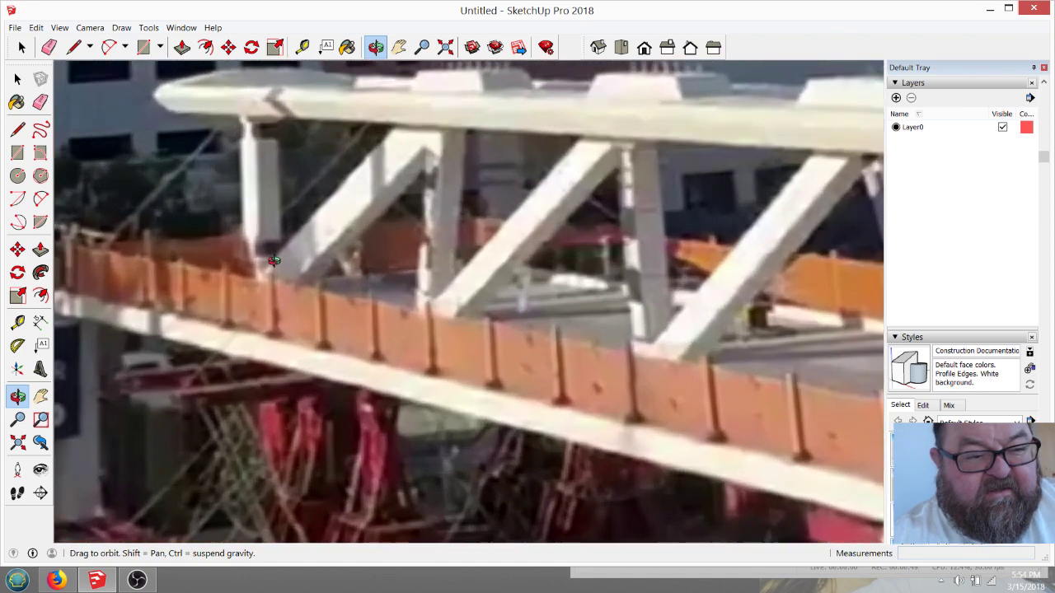
Step: Trace a line along the first truss diagonal from the railing up to the top chord
{"action": "left_click", "coordinate": [74, 47]}
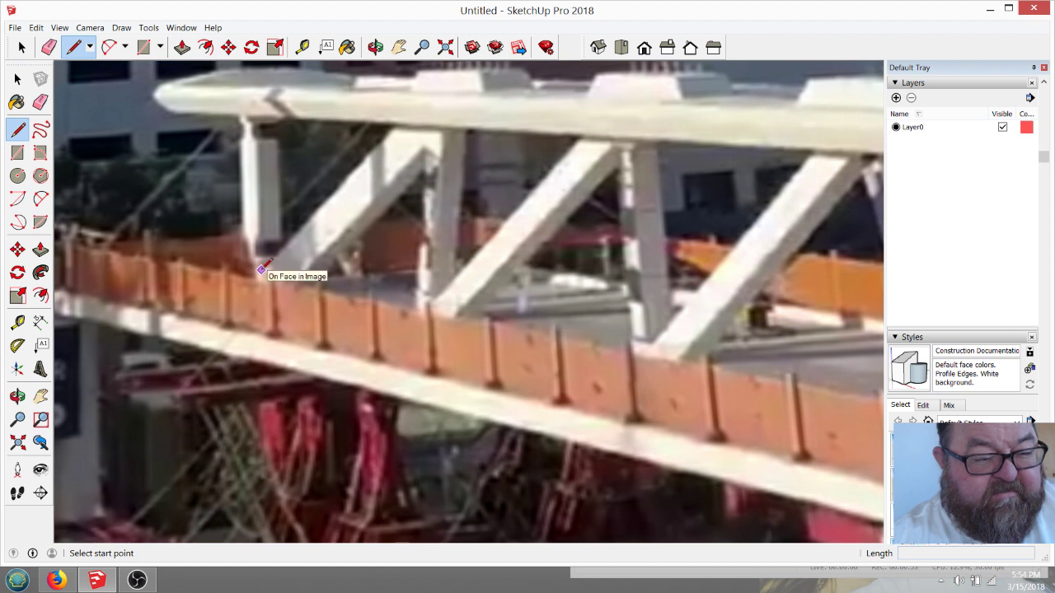
{"action": "left_click", "coordinate": [262, 270]}
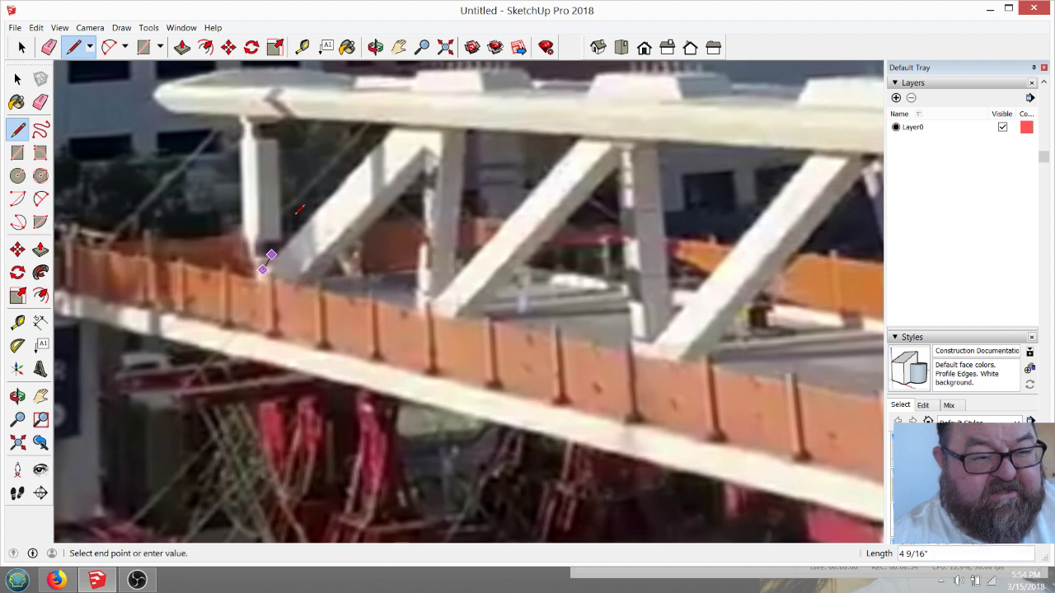
{"action": "left_click", "coordinate": [409, 111]}
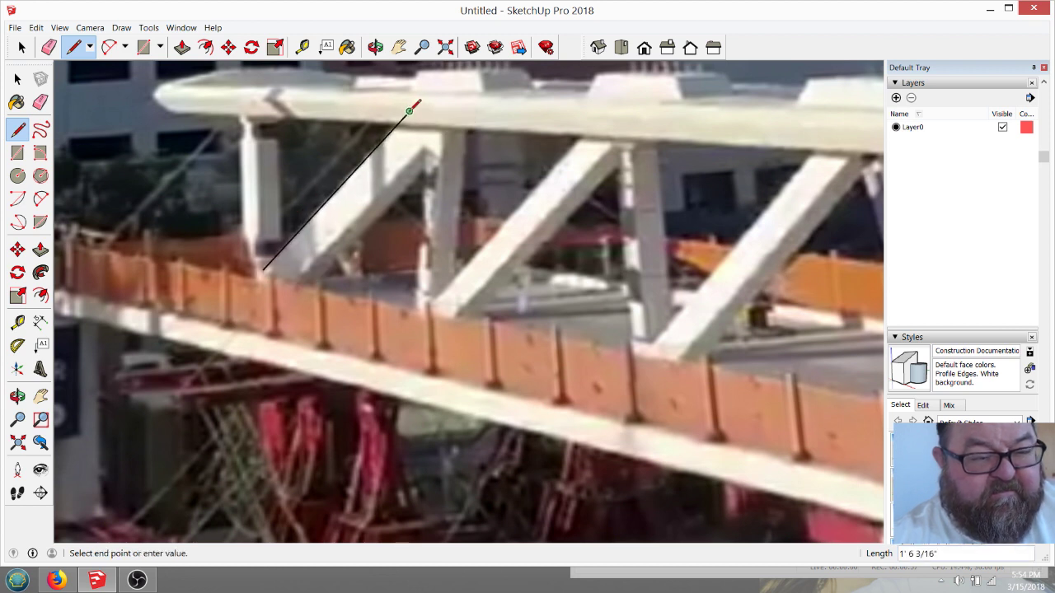
{"action": "key", "text": "Escape"}
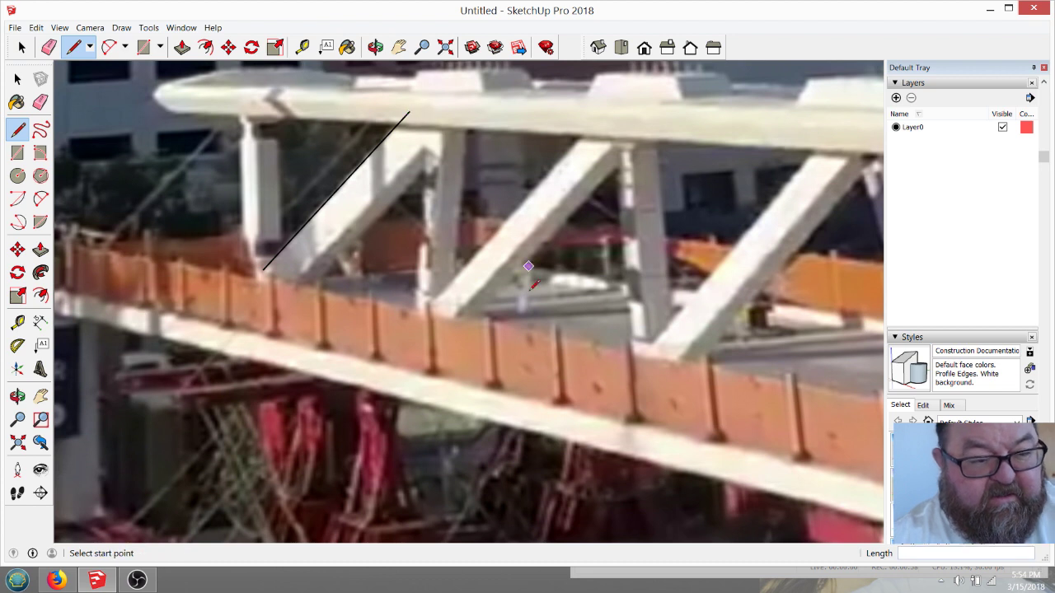
Step: Abandon a line at the next diagonal, then trace the right-hand diagonal from deck to top chord
{"action": "left_click", "coordinate": [436, 299]}
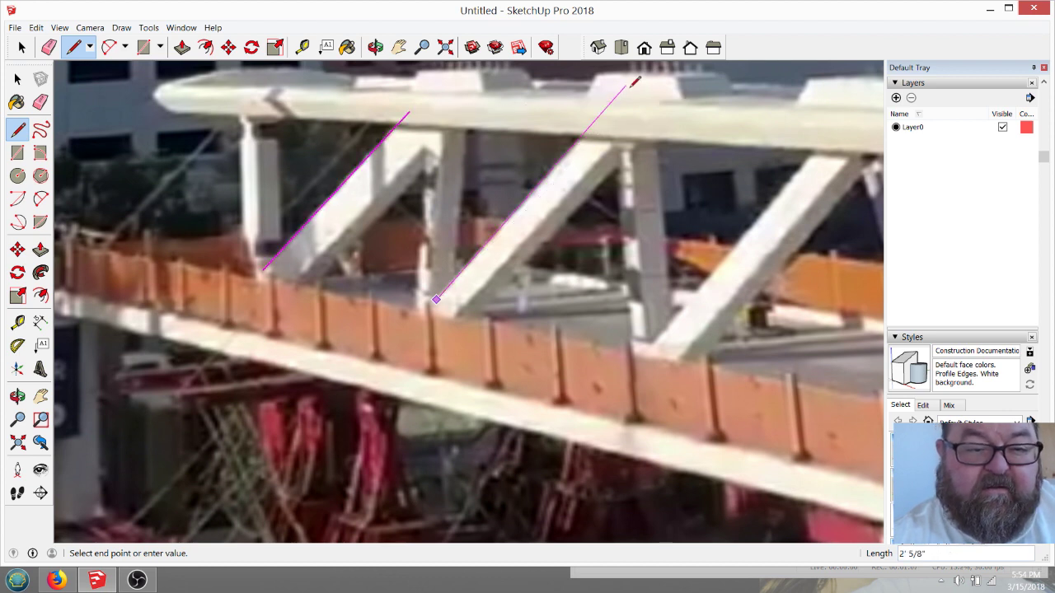
{"action": "scroll", "coordinate": [568, 247], "scroll_direction": "down", "scroll_amount": 4}
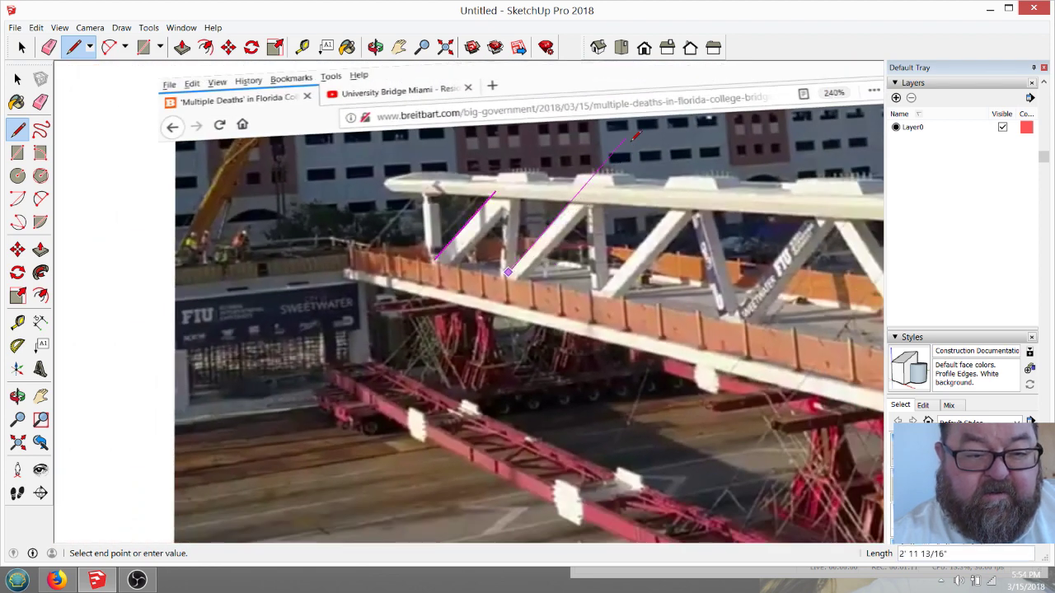
{"action": "scroll", "coordinate": [469, 304], "scroll_direction": "down", "scroll_amount": 3}
{"action": "key", "text": "Escape"}
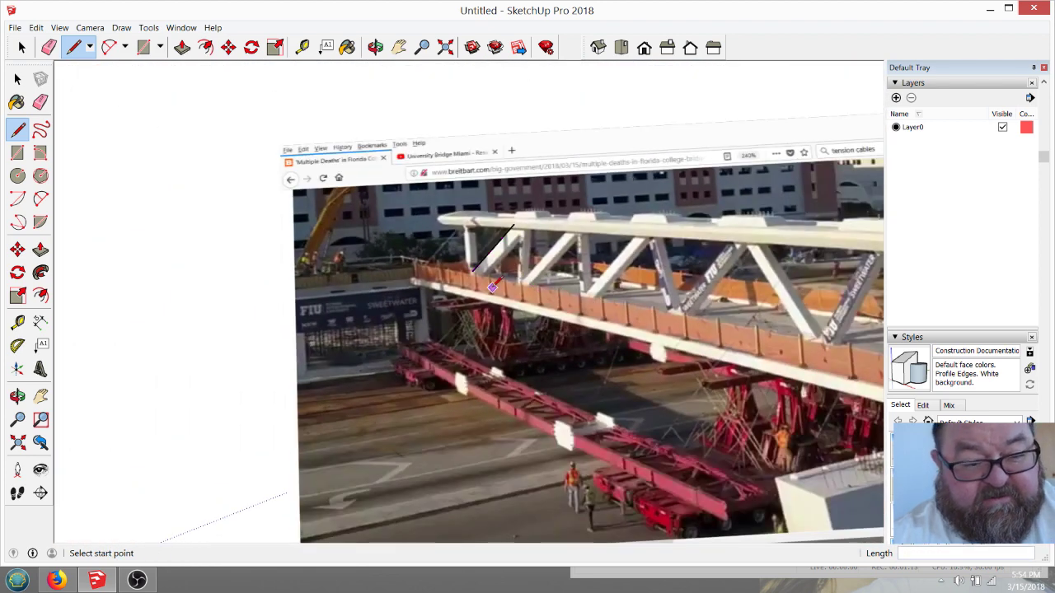
{"action": "scroll", "coordinate": [492, 287], "scroll_direction": "down", "scroll_amount": 2}
{"action": "scroll", "coordinate": [740, 321], "scroll_direction": "up", "scroll_amount": 5}
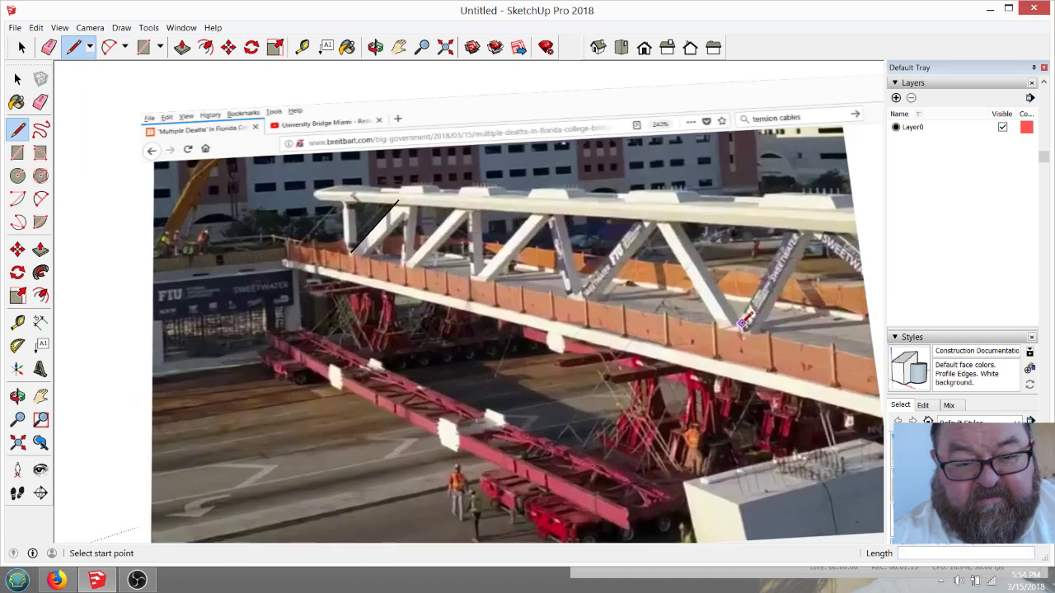
{"action": "left_click", "coordinate": [732, 327]}
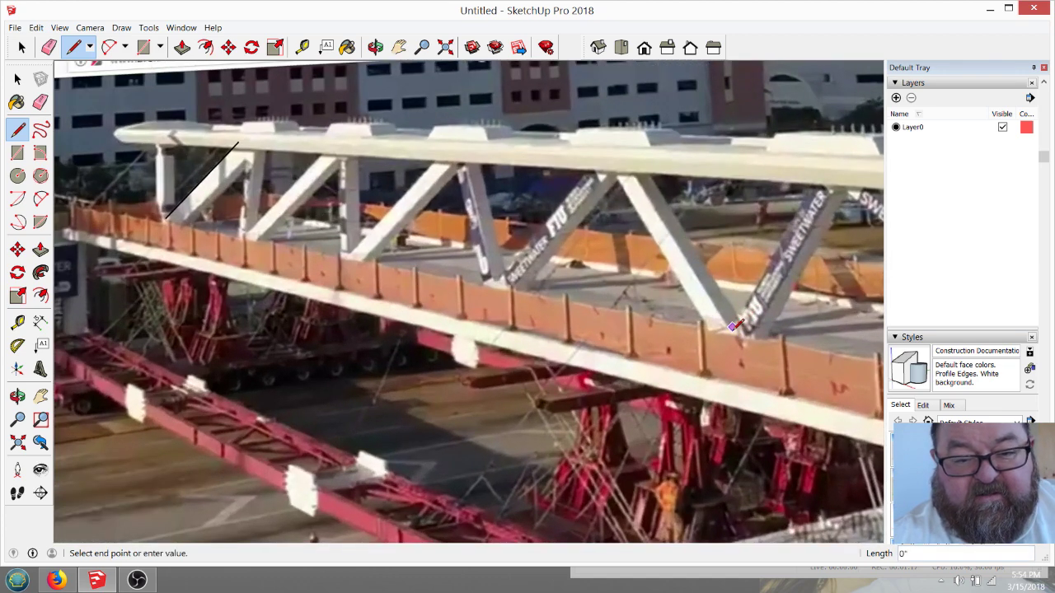
{"action": "left_click", "coordinate": [822, 160]}
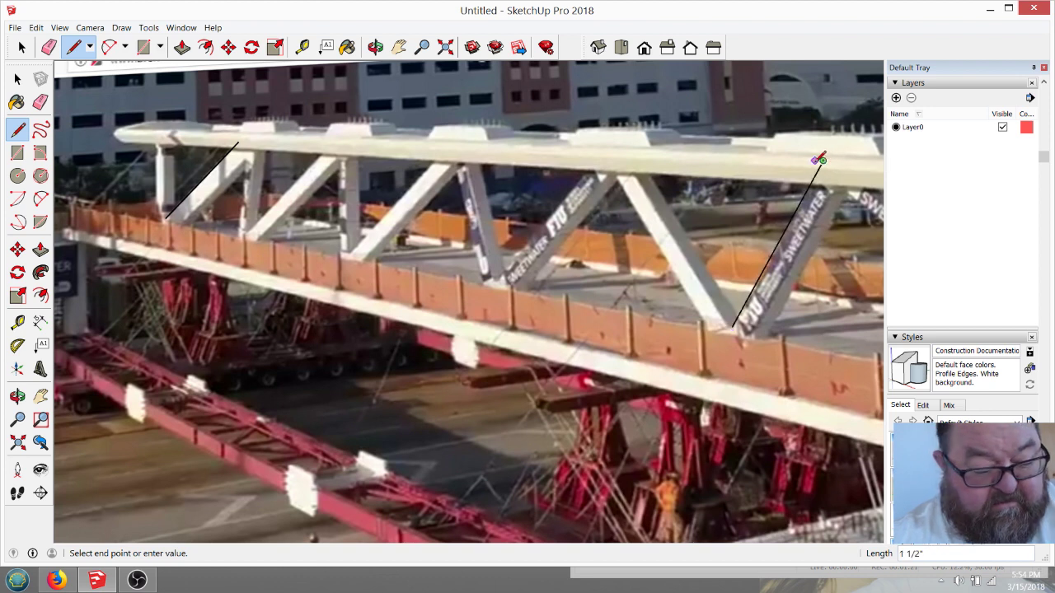
{"action": "key", "text": "Escape"}
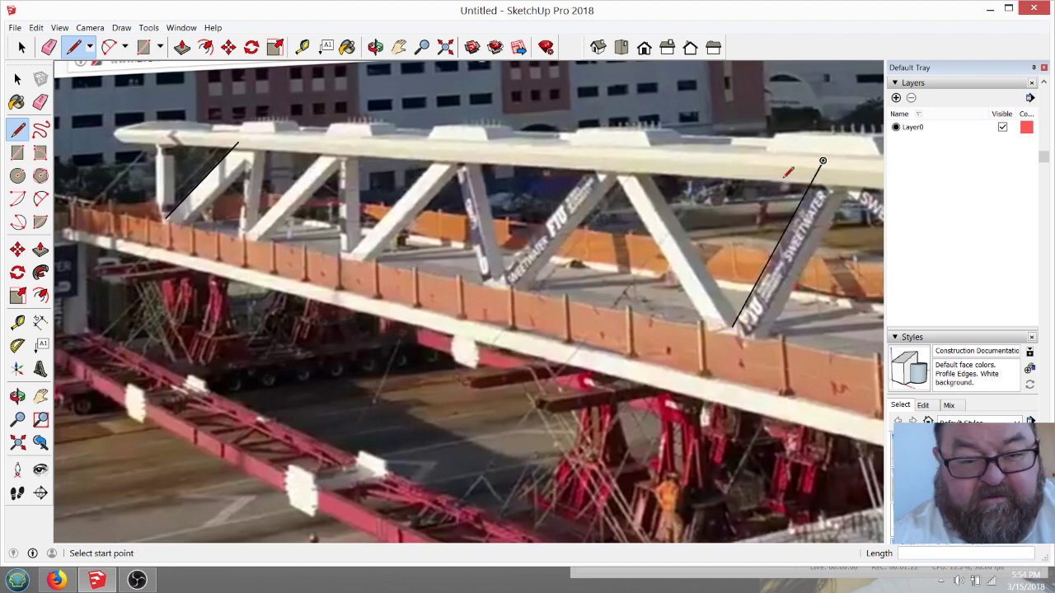
Step: Trace the middle diagonal up past the top chord and begin a line at the second diagonal
{"action": "left_click", "coordinate": [498, 279]}
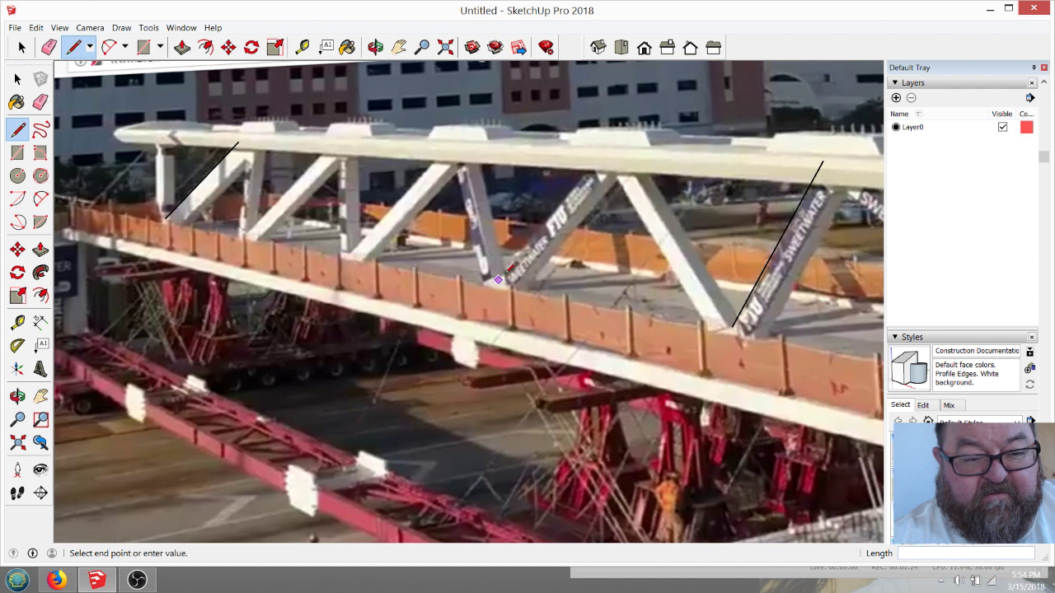
{"action": "left_click", "coordinate": [634, 113]}
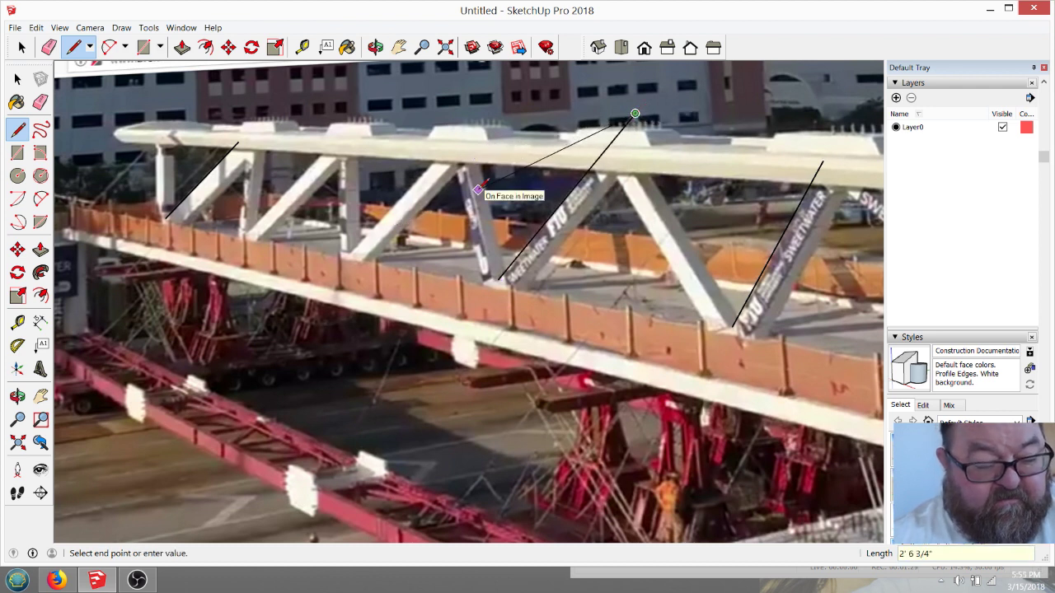
{"action": "key", "text": "Escape"}
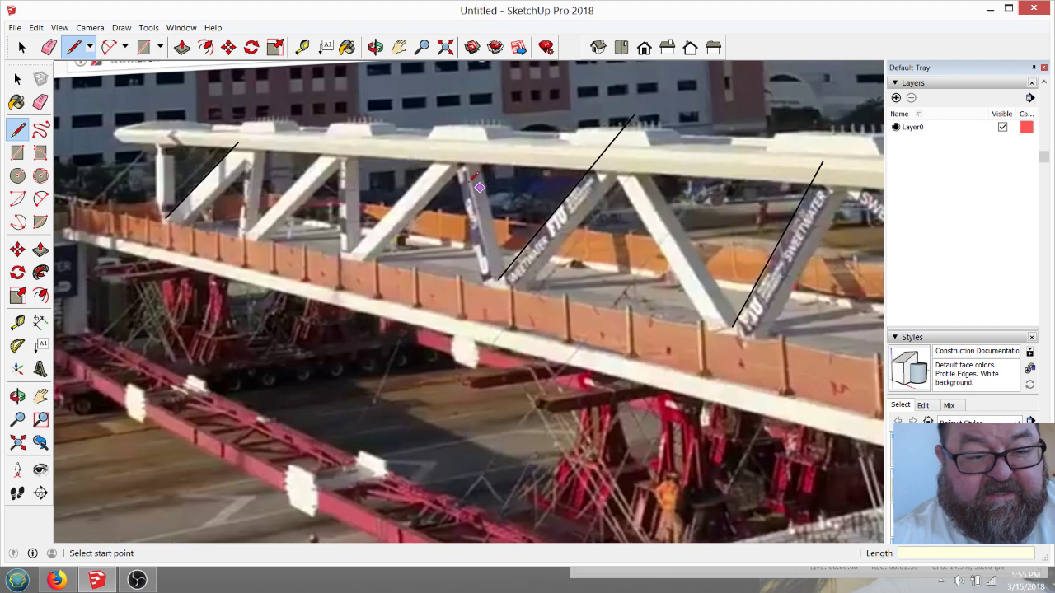
{"action": "left_click", "coordinate": [349, 251]}
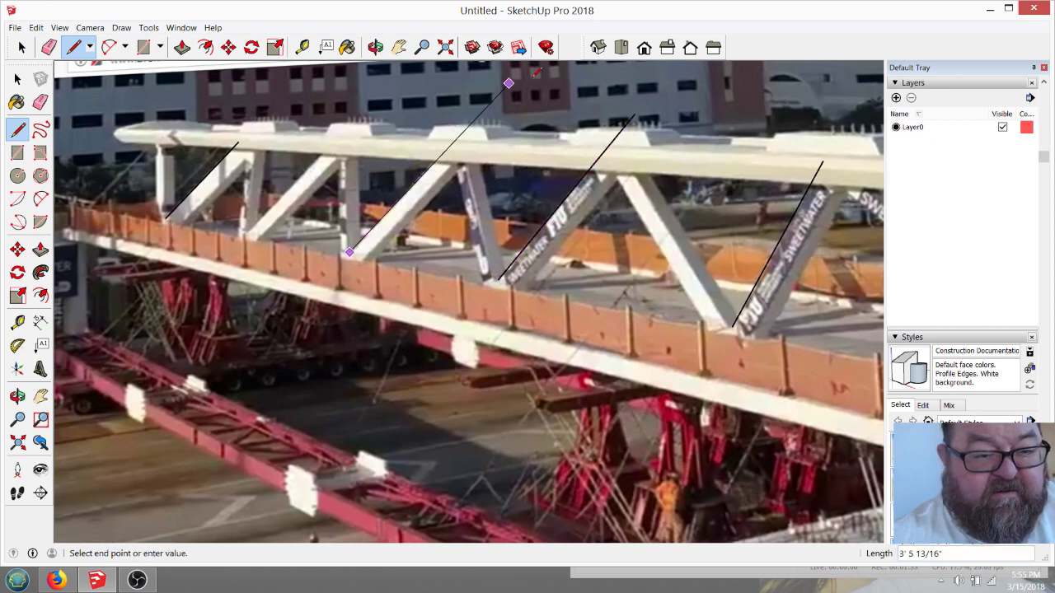
{"action": "scroll", "coordinate": [551, 67], "scroll_direction": "down", "scroll_amount": 2}
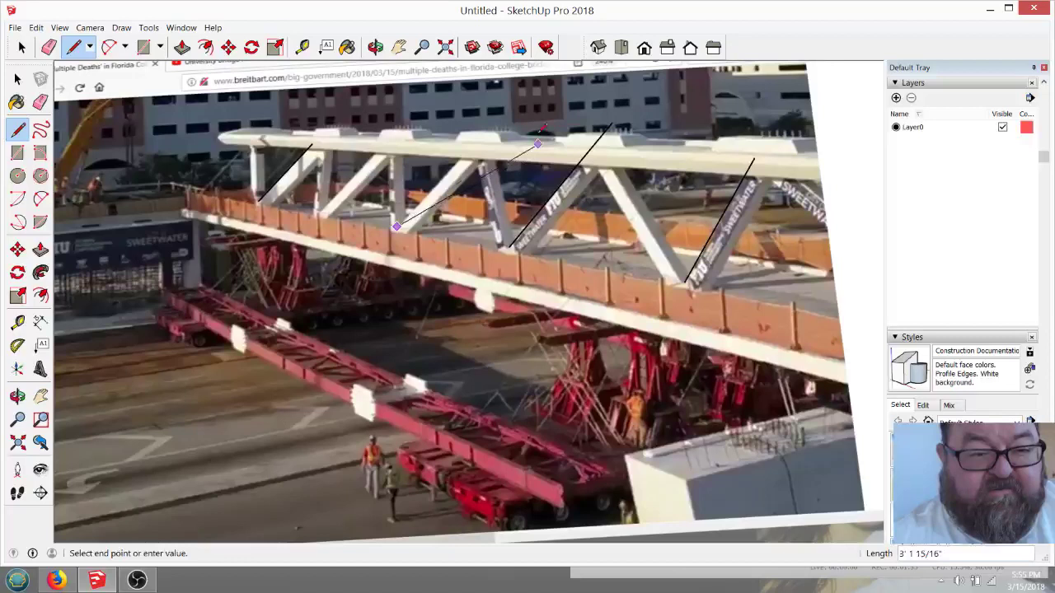
Step: End the second-diagonal line above the bridge and draw a long cable up from the first diagonal
{"action": "left_click", "coordinate": [547, 70]}
{"action": "key", "text": "Escape"}
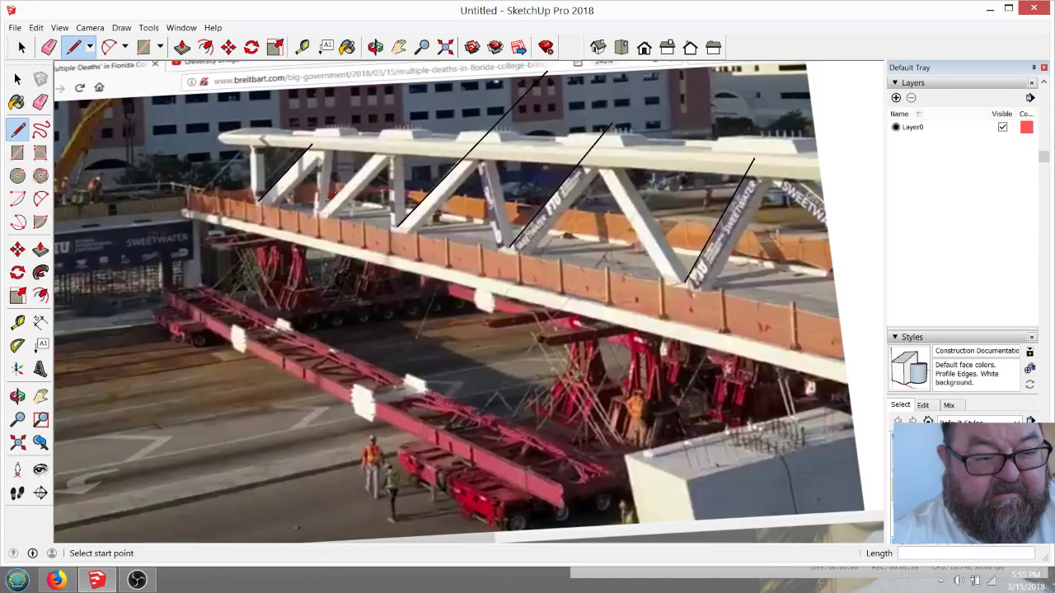
{"action": "left_click", "coordinate": [319, 213]}
{"action": "scroll", "coordinate": [320, 212], "scroll_direction": "down", "scroll_amount": 3}
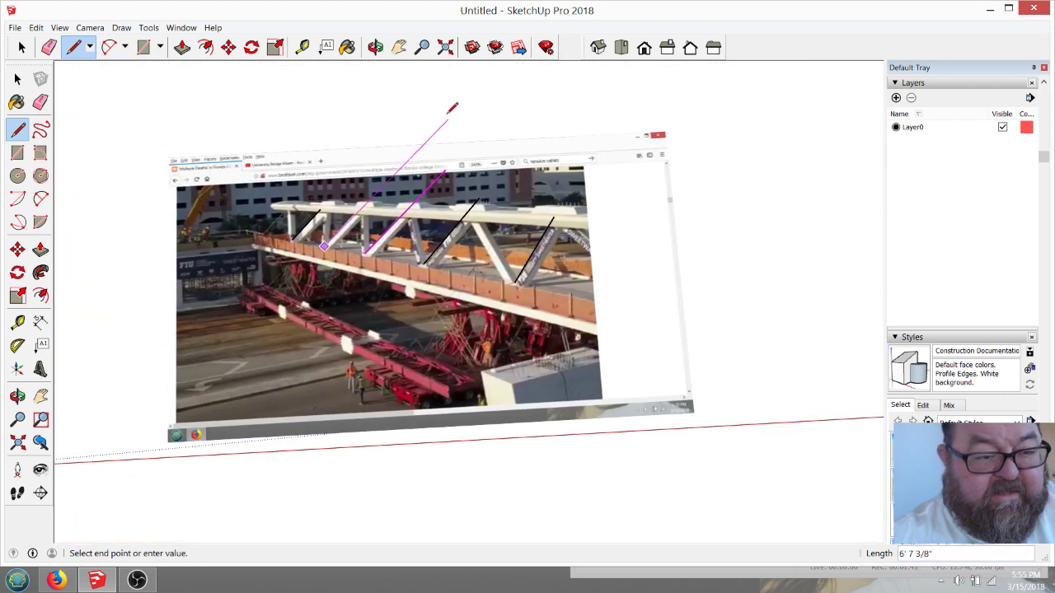
{"action": "left_click", "coordinate": [485, 74]}
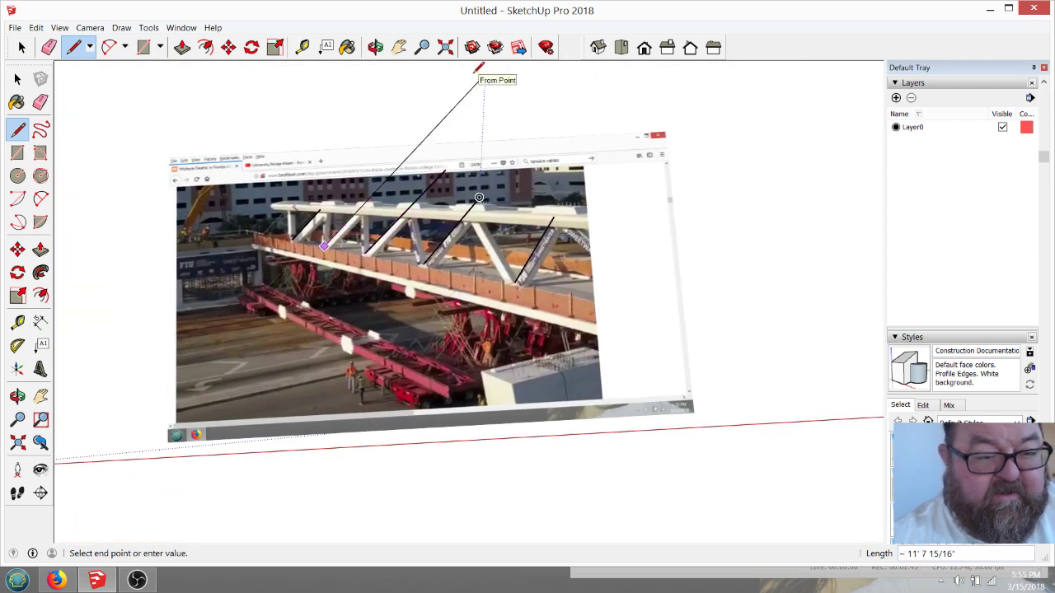
{"action": "key", "text": "Escape"}
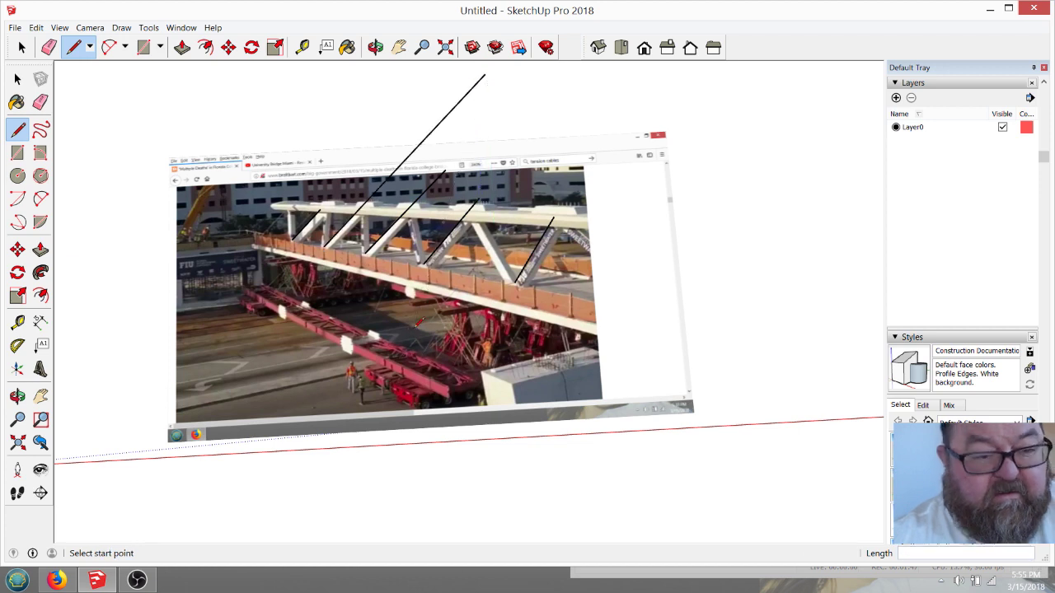
{"action": "scroll", "coordinate": [422, 352], "scroll_direction": "down", "scroll_amount": 2}
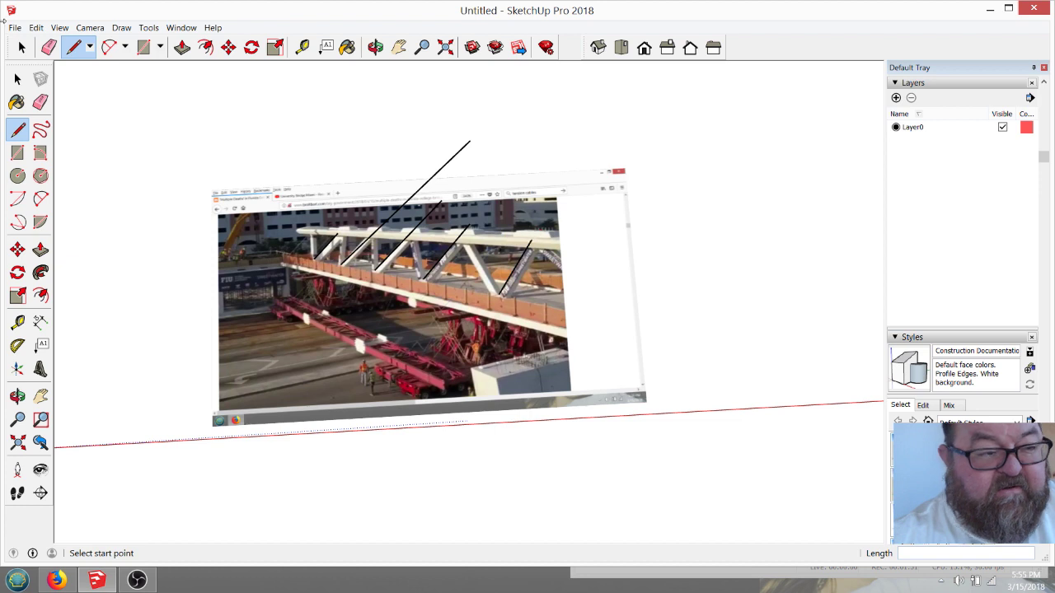
{"action": "scroll", "coordinate": [375, 336], "scroll_direction": "down", "scroll_amount": 1}
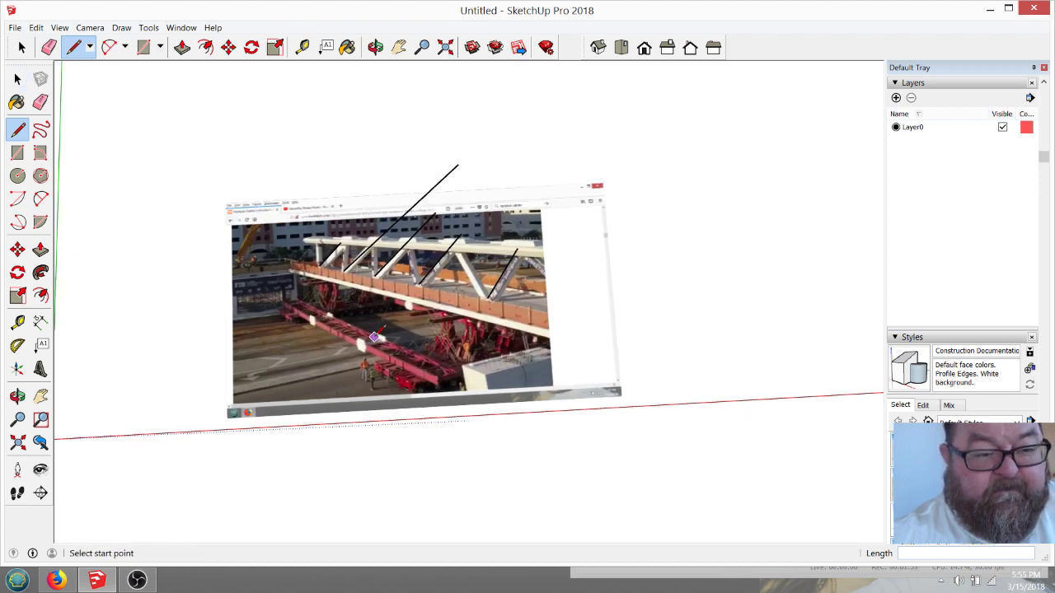
Step: Extend lines from the right-hand and middle traces far above the bridge photo
{"action": "left_click", "coordinate": [518, 247]}
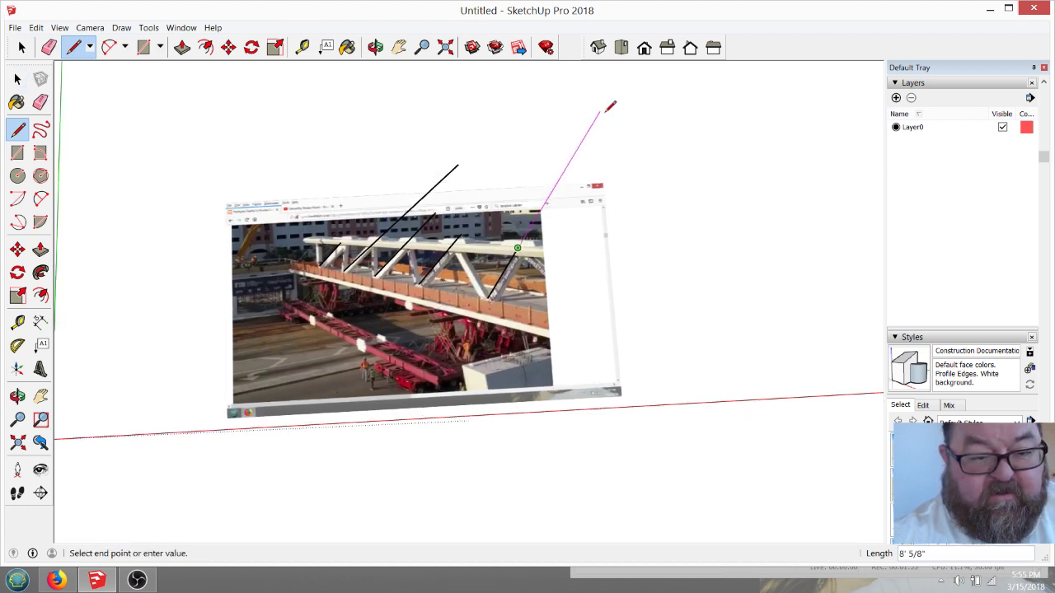
{"action": "left_click", "coordinate": [625, 67]}
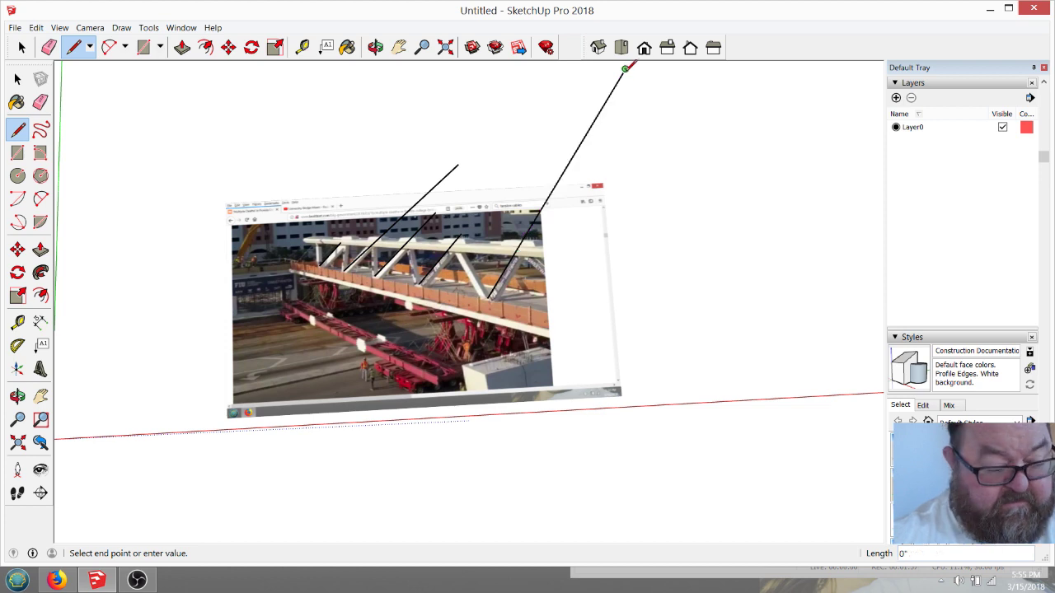
{"action": "key", "text": "Escape"}
{"action": "left_click", "coordinate": [461, 234]}
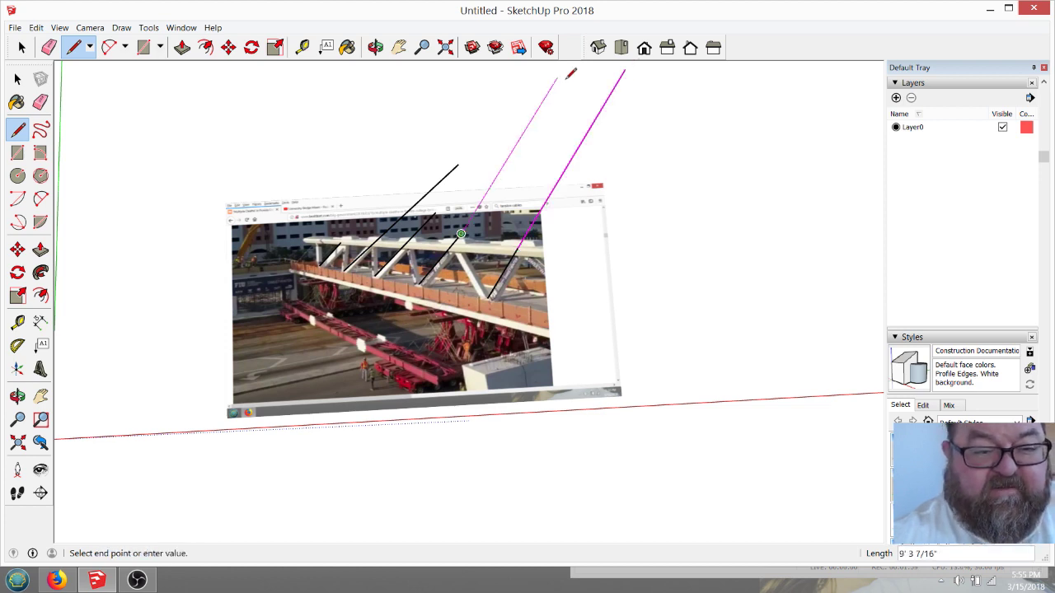
{"action": "scroll", "coordinate": [574, 134], "scroll_direction": "down", "scroll_amount": 3}
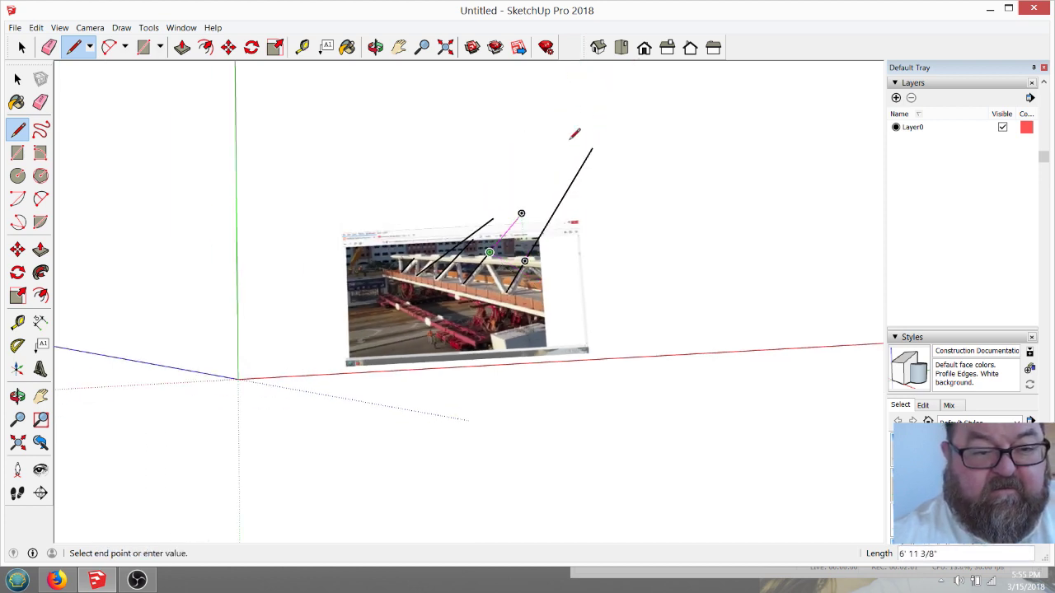
{"action": "left_click", "coordinate": [627, 85]}
{"action": "key", "text": "Escape"}
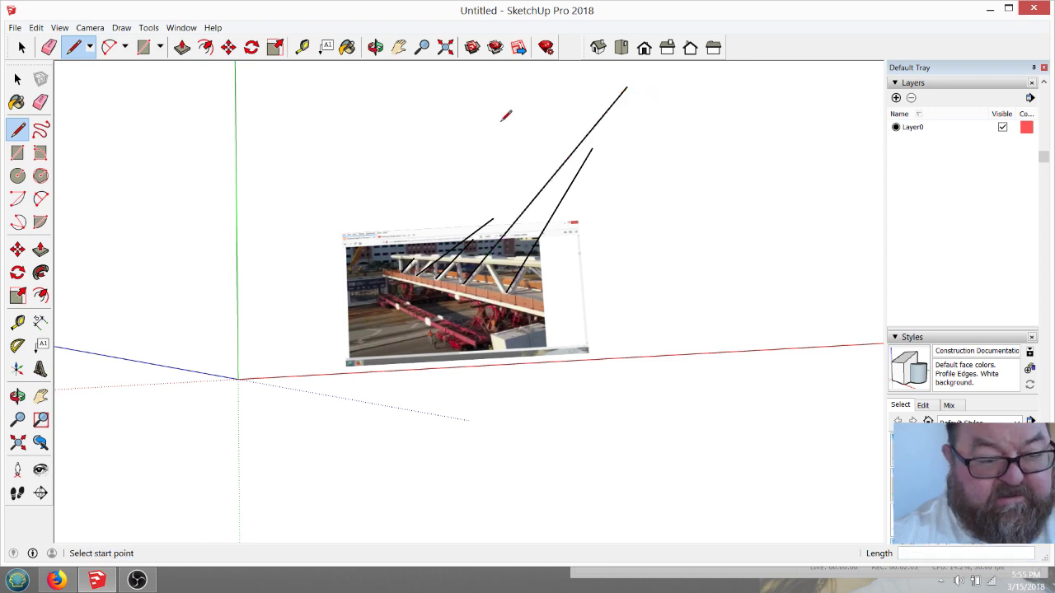
Step: Draw another long cable line up from a truss diagonal, orbiting slightly while extending it
{"action": "left_click", "coordinate": [492, 219]}
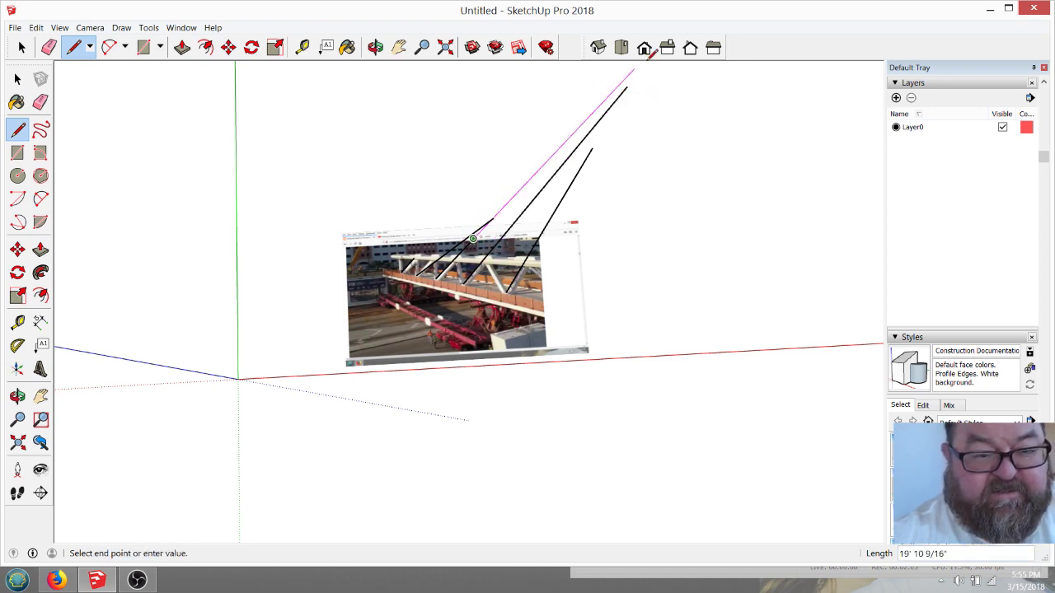
{"action": "middle_click_drag", "start_coordinate": [649, 54], "coordinate": [596, 229]}
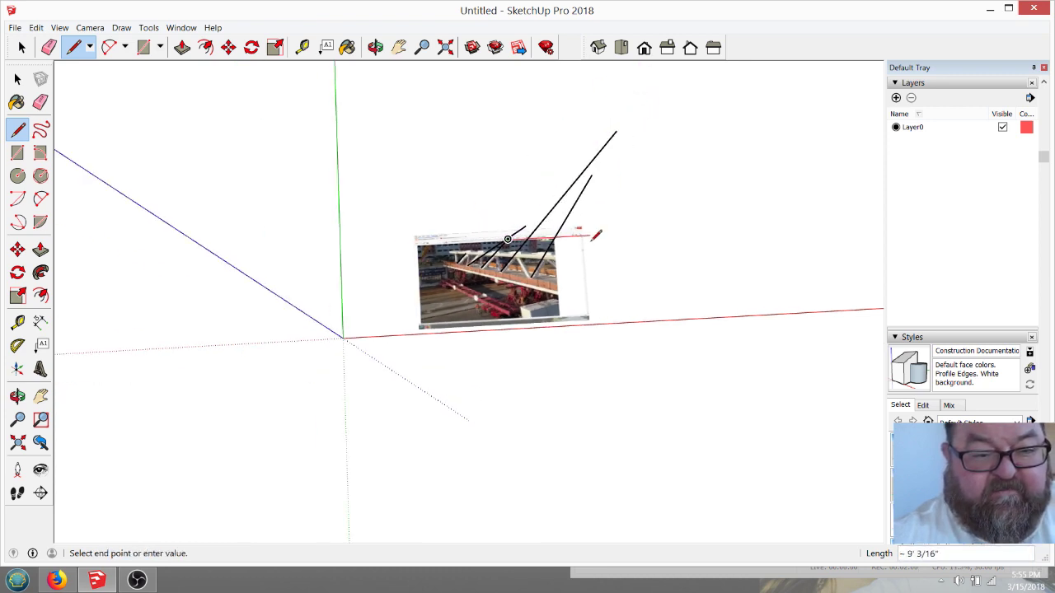
{"action": "left_click", "coordinate": [648, 83]}
{"action": "key", "text": "Escape"}
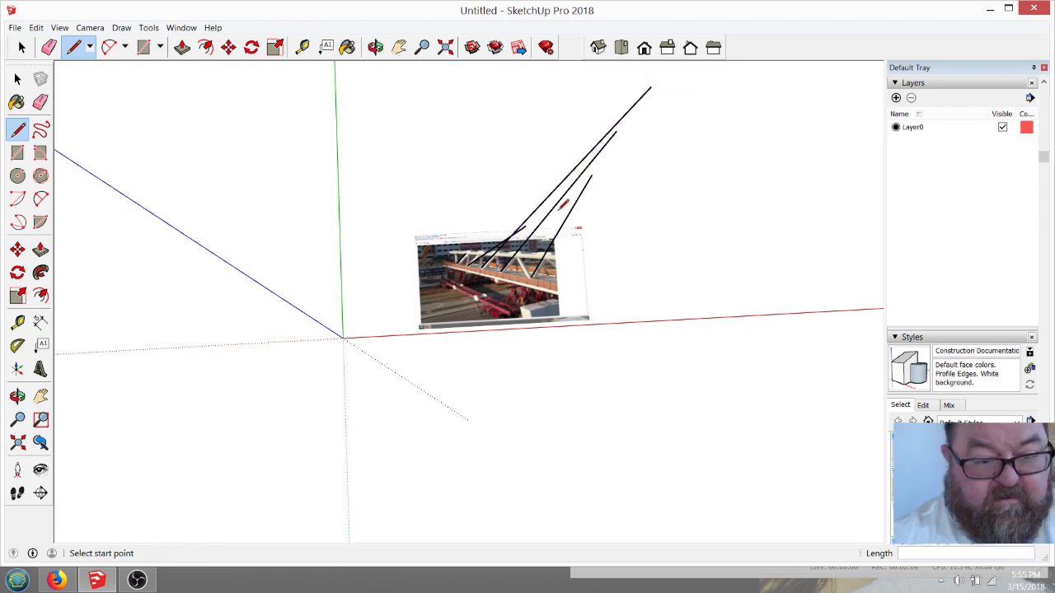
{"action": "scroll", "coordinate": [536, 236], "scroll_direction": "up", "scroll_amount": 5}
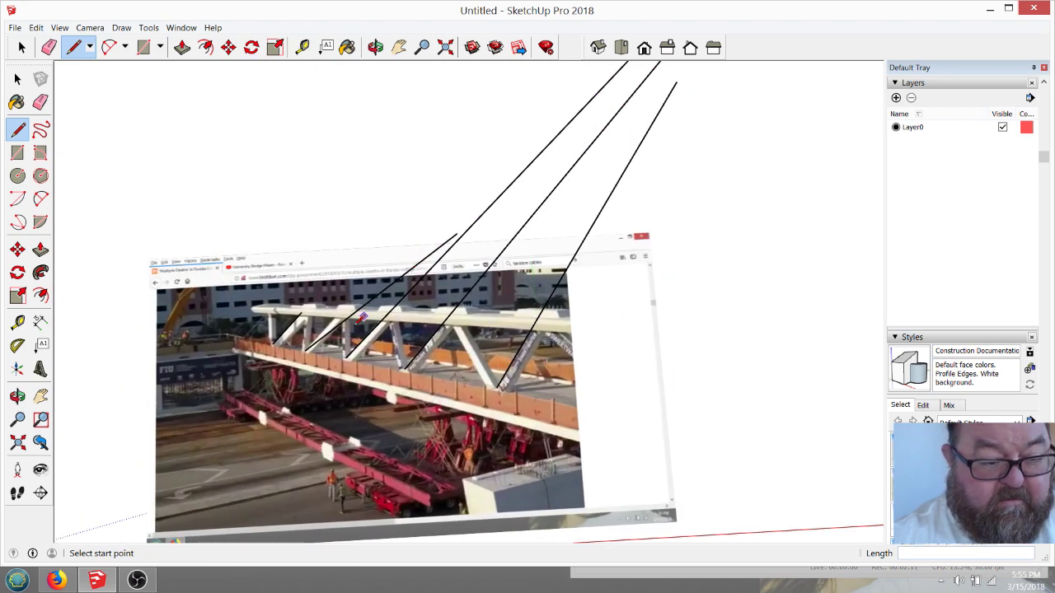
{"action": "scroll", "coordinate": [317, 352], "scroll_direction": "up", "scroll_amount": 4}
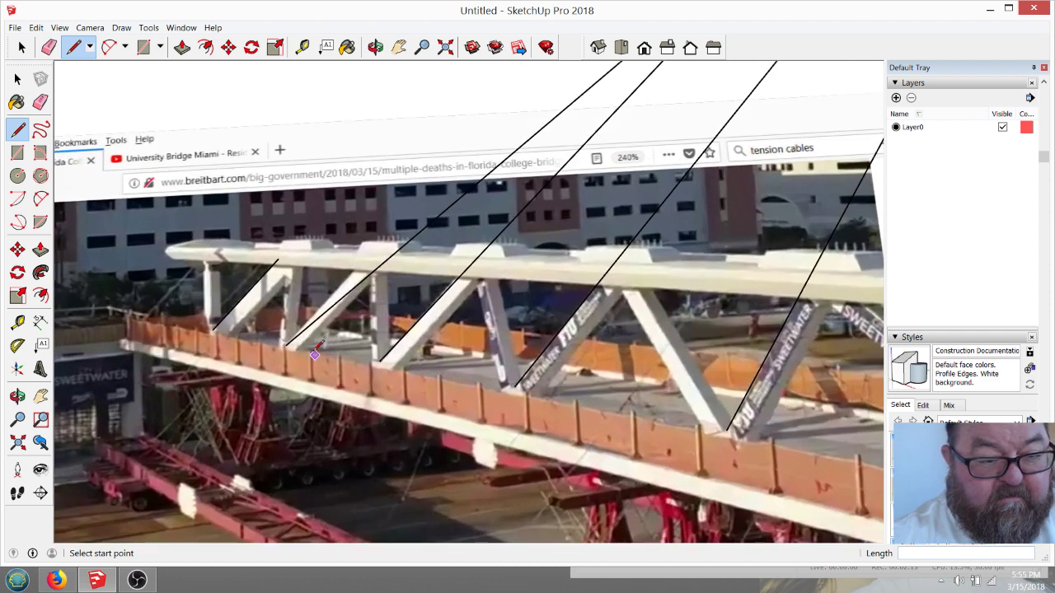
Step: Erase the misplaced cable line and redraw it from the diagonal's deck corner up above the photo
{"action": "left_click", "coordinate": [49, 47]}
{"action": "left_click", "coordinate": [528, 142]}
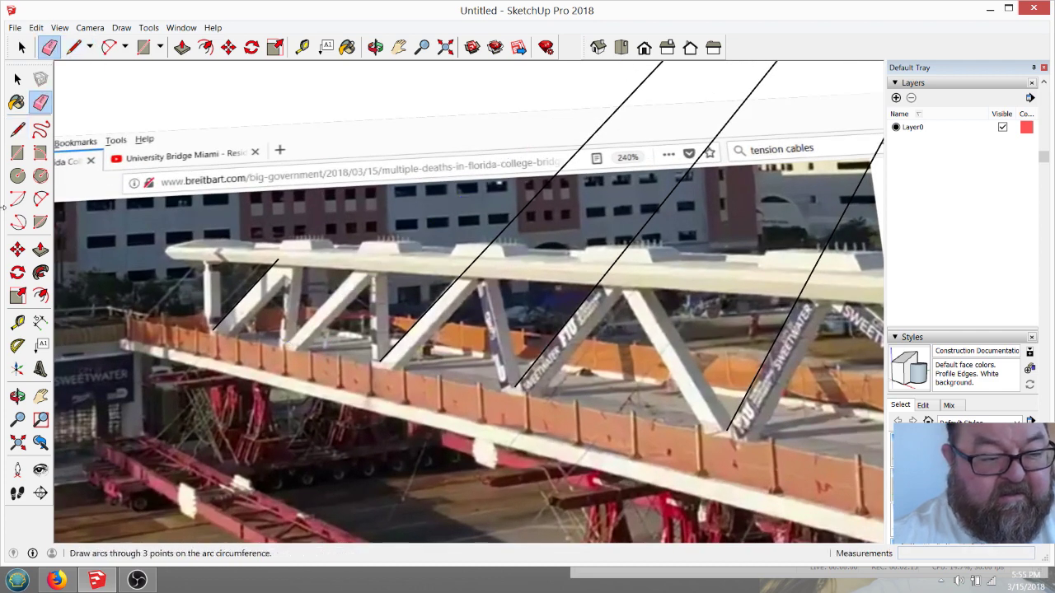
{"action": "left_click", "coordinate": [74, 47]}
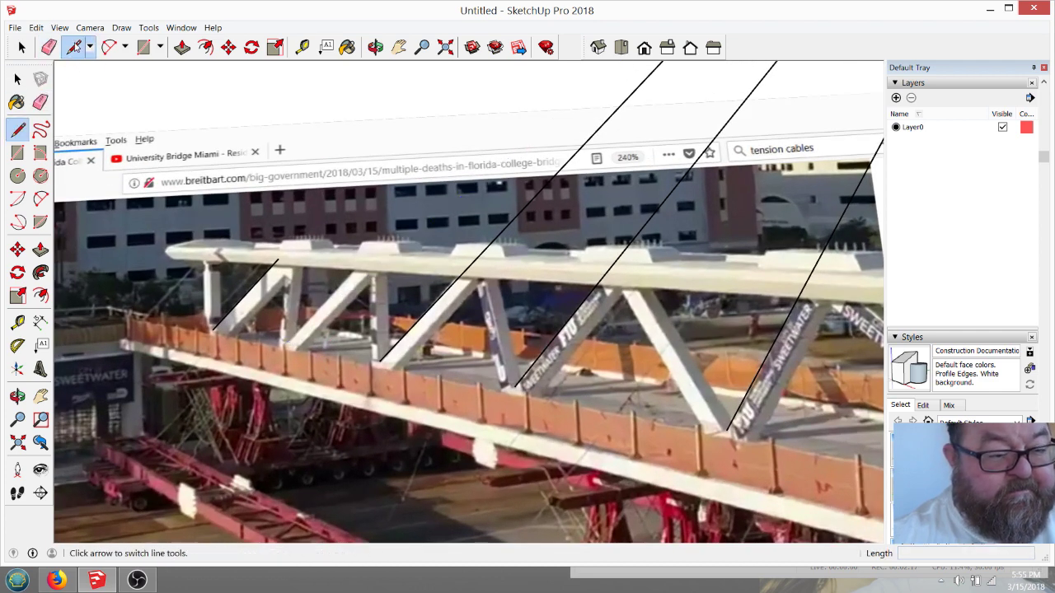
{"action": "left_click", "coordinate": [285, 343]}
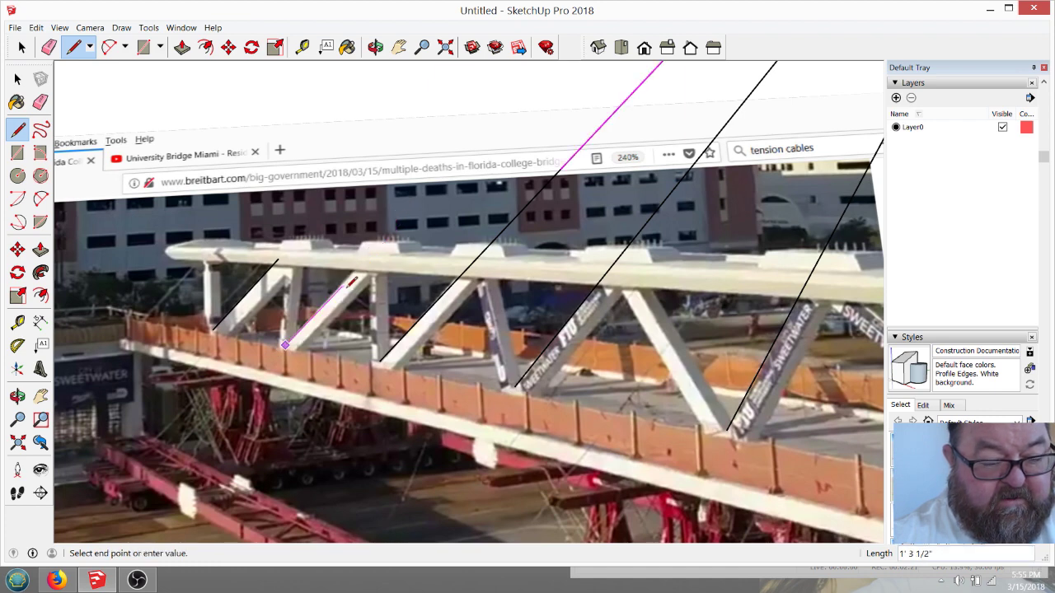
{"action": "scroll", "coordinate": [354, 282], "scroll_direction": "up", "scroll_amount": 8}
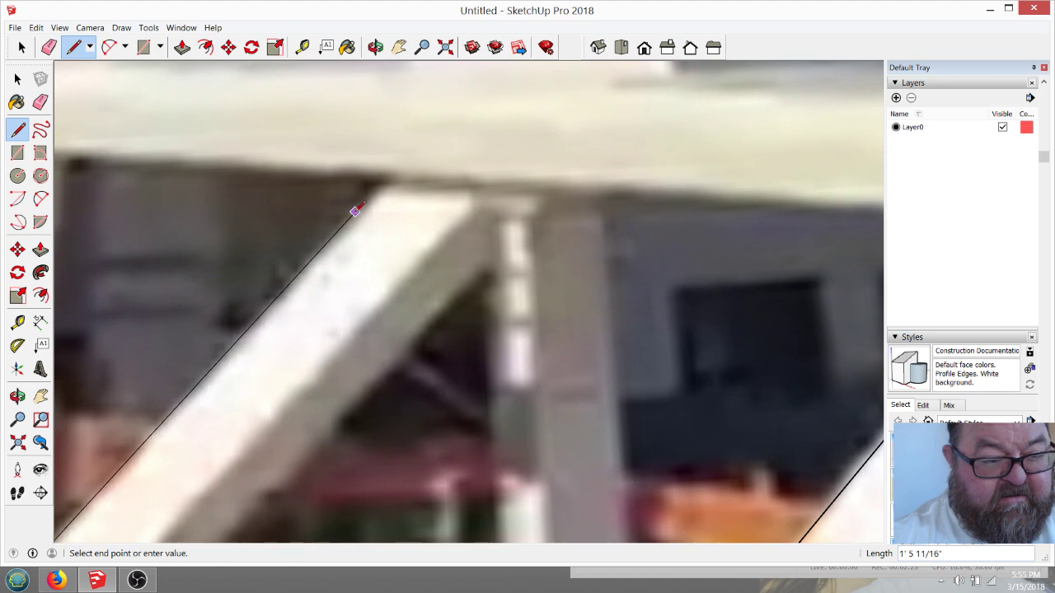
{"action": "scroll", "coordinate": [354, 210], "scroll_direction": "down", "scroll_amount": 8}
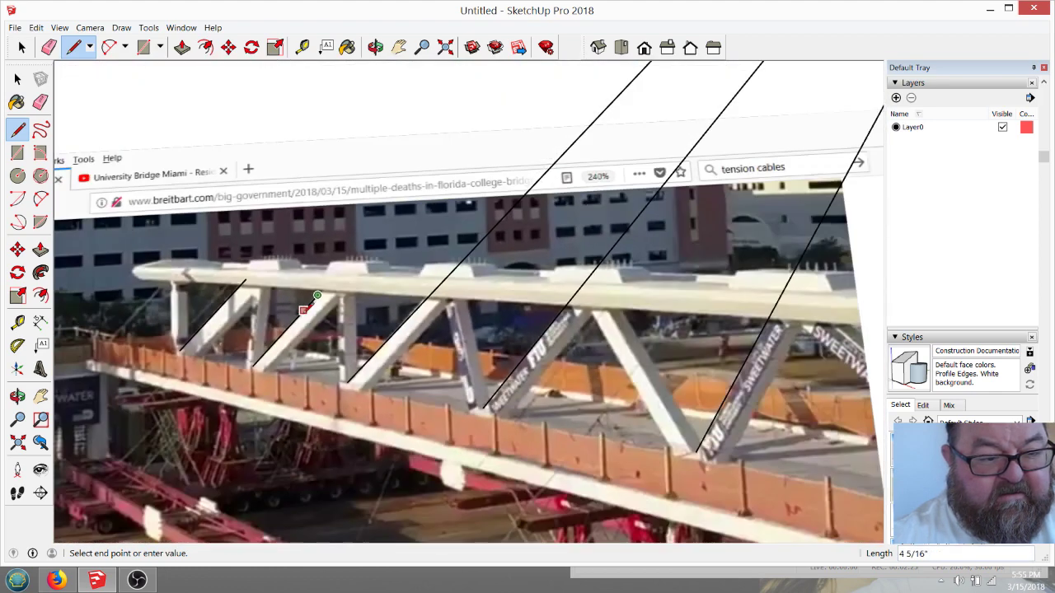
{"action": "scroll", "coordinate": [316, 296], "scroll_direction": "down", "scroll_amount": 6}
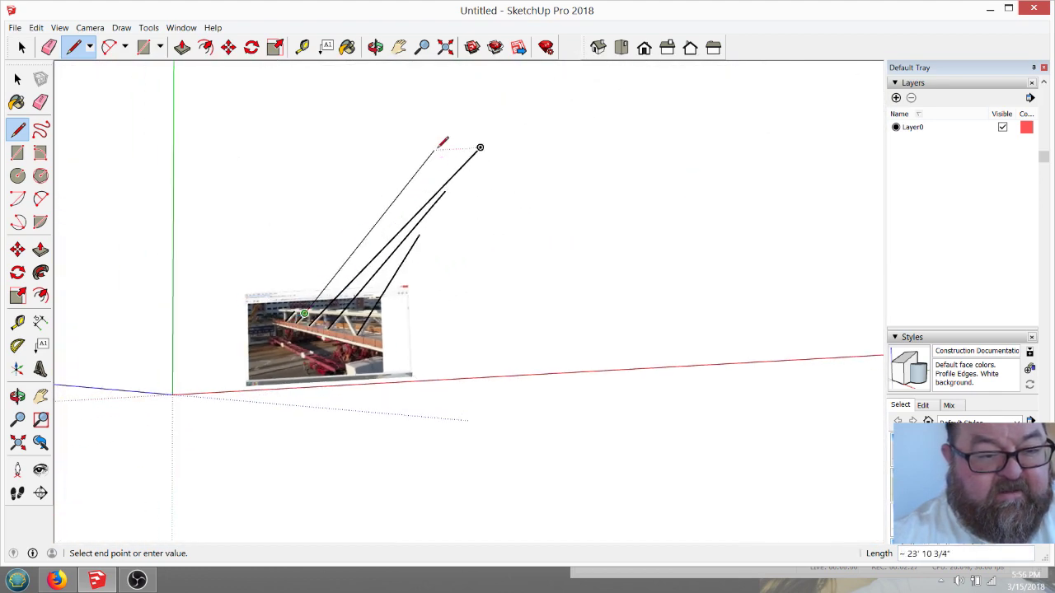
{"action": "left_click", "coordinate": [495, 107]}
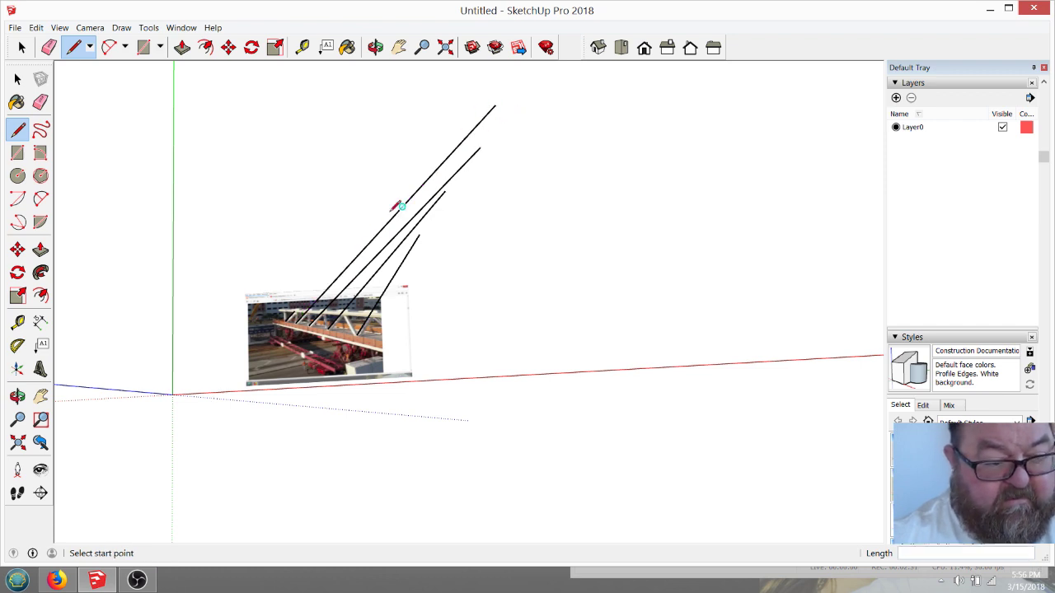
{"action": "scroll", "coordinate": [308, 275], "scroll_direction": "up", "scroll_amount": 5}
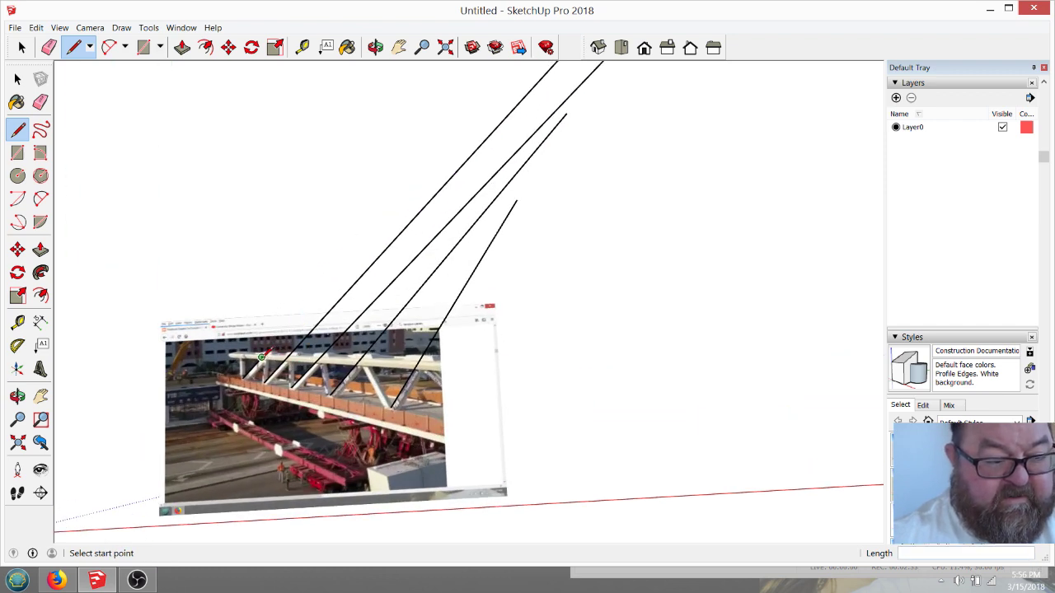
Step: Draw another cable from the bridge's end up above the photo and start the pylon line
{"action": "left_click", "coordinate": [260, 357]}
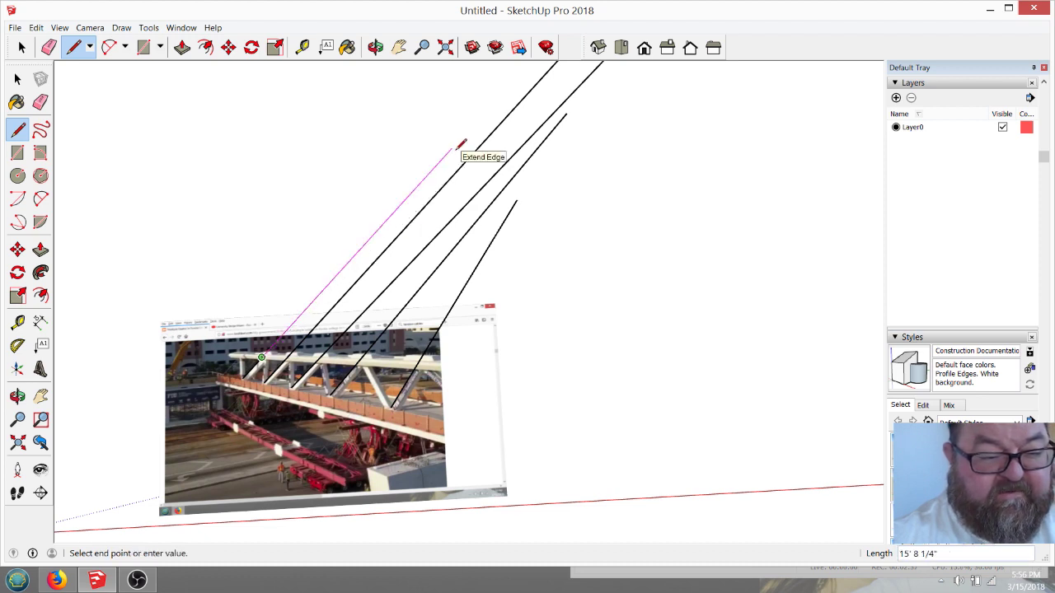
{"action": "scroll", "coordinate": [494, 123], "scroll_direction": "down", "scroll_amount": 5}
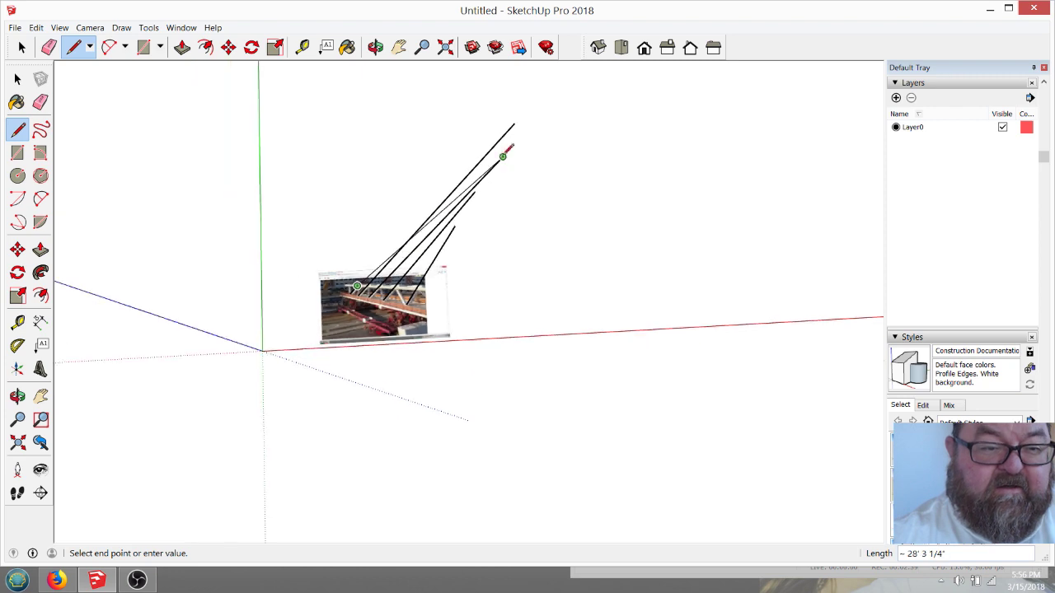
{"action": "left_click", "coordinate": [540, 88]}
{"action": "key", "text": "Escape"}
{"action": "scroll", "coordinate": [431, 349], "scroll_direction": "up", "scroll_amount": 3}
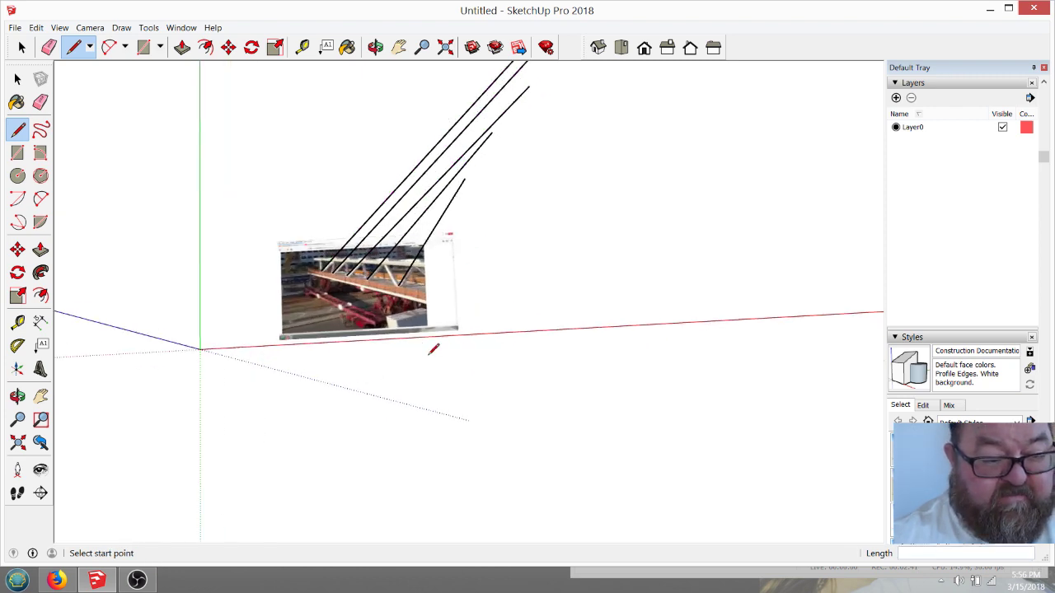
{"action": "scroll", "coordinate": [414, 312], "scroll_direction": "up", "scroll_amount": 2}
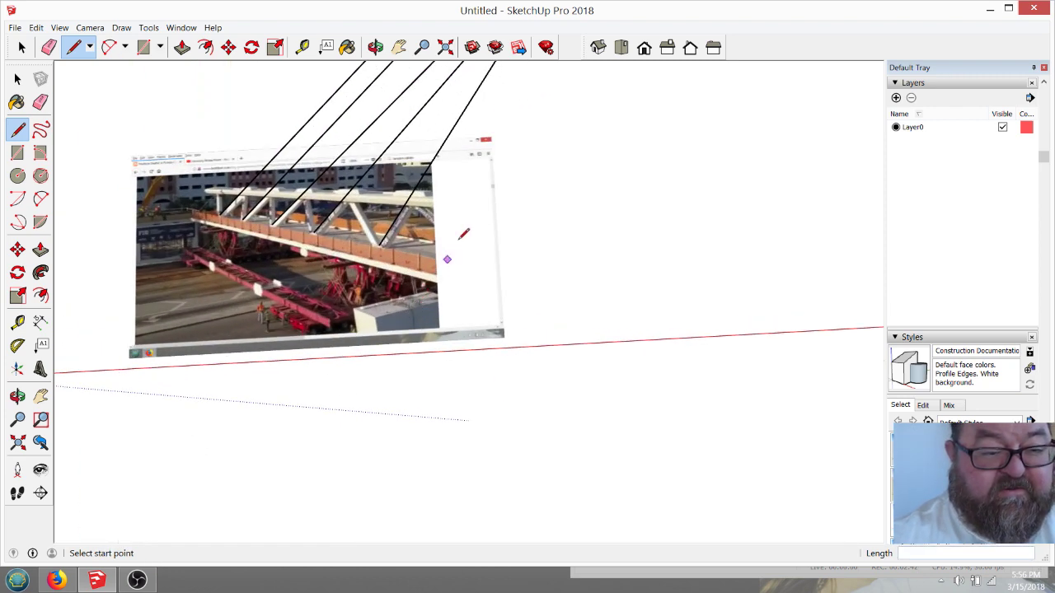
{"action": "left_click", "coordinate": [429, 290]}
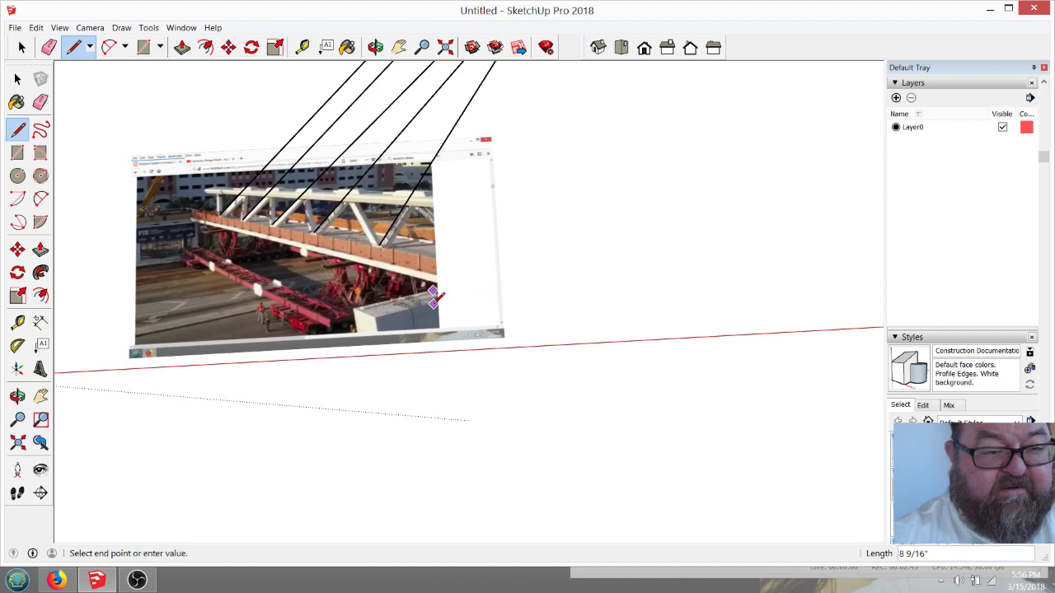
{"action": "scroll", "coordinate": [432, 301], "scroll_direction": "down", "scroll_amount": 3}
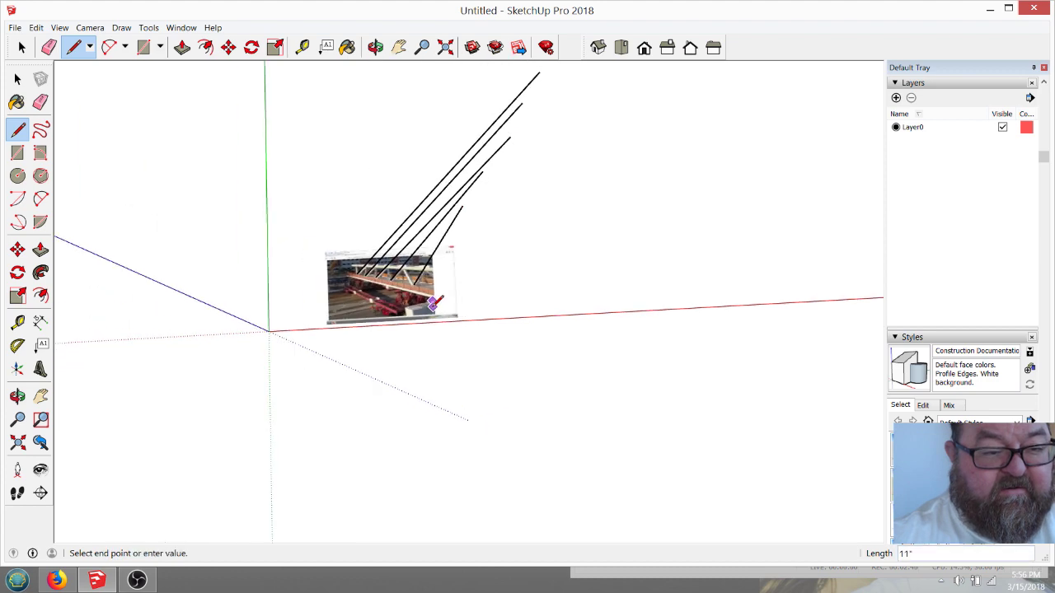
Step: Finish the vertical pylon line and erase the cable ends and pylon top that overshoot each other
{"action": "left_click", "coordinate": [425, 140]}
{"action": "scroll", "coordinate": [420, 210], "scroll_direction": "up", "scroll_amount": 4}
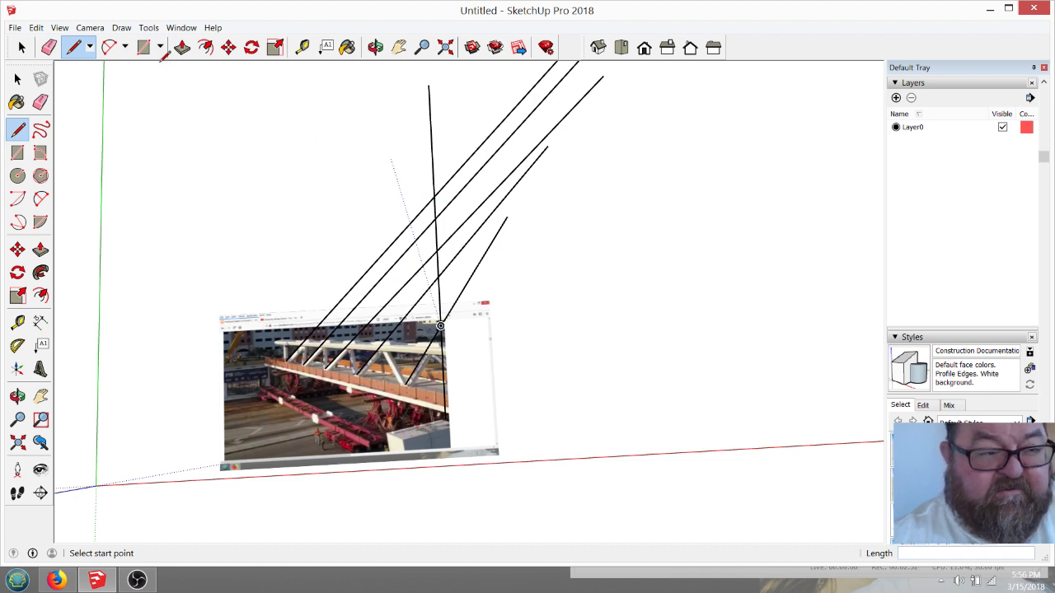
{"action": "left_click", "coordinate": [48, 47]}
{"action": "left_click_drag", "start_coordinate": [455, 123], "coordinate": [508, 275]}
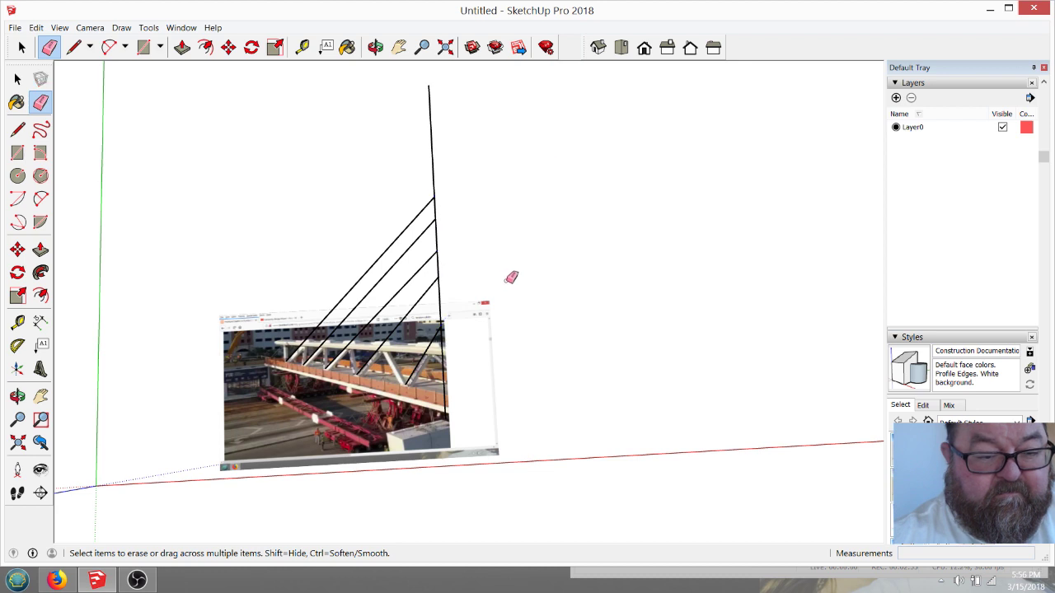
{"action": "left_click_drag", "start_coordinate": [459, 159], "coordinate": [369, 163]}
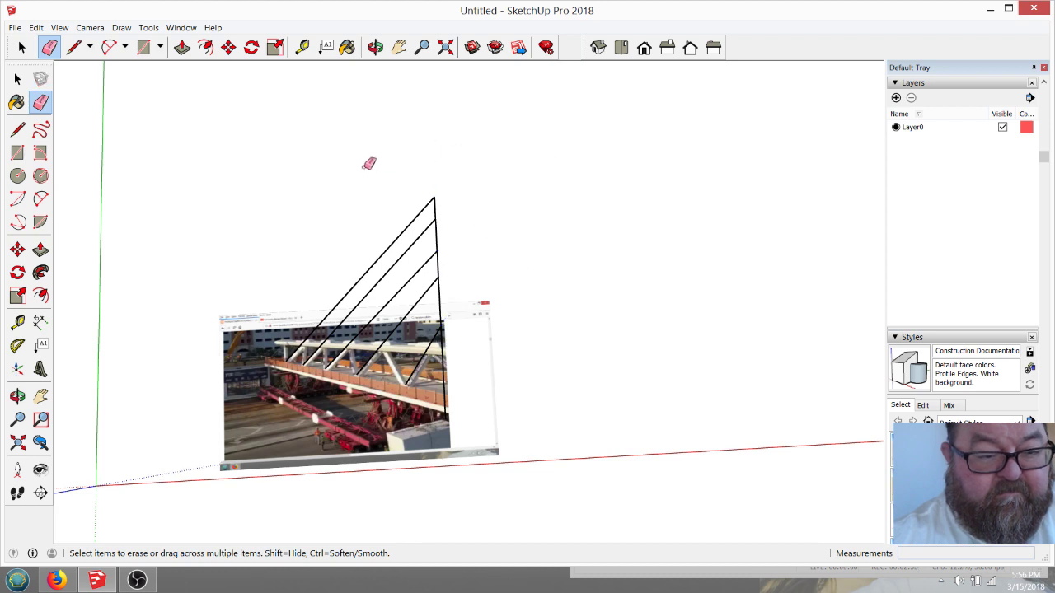
Step: Draw two lines from the pylon down and to the right below the photo
{"action": "left_click", "coordinate": [73, 47]}
{"action": "left_click", "coordinate": [440, 326]}
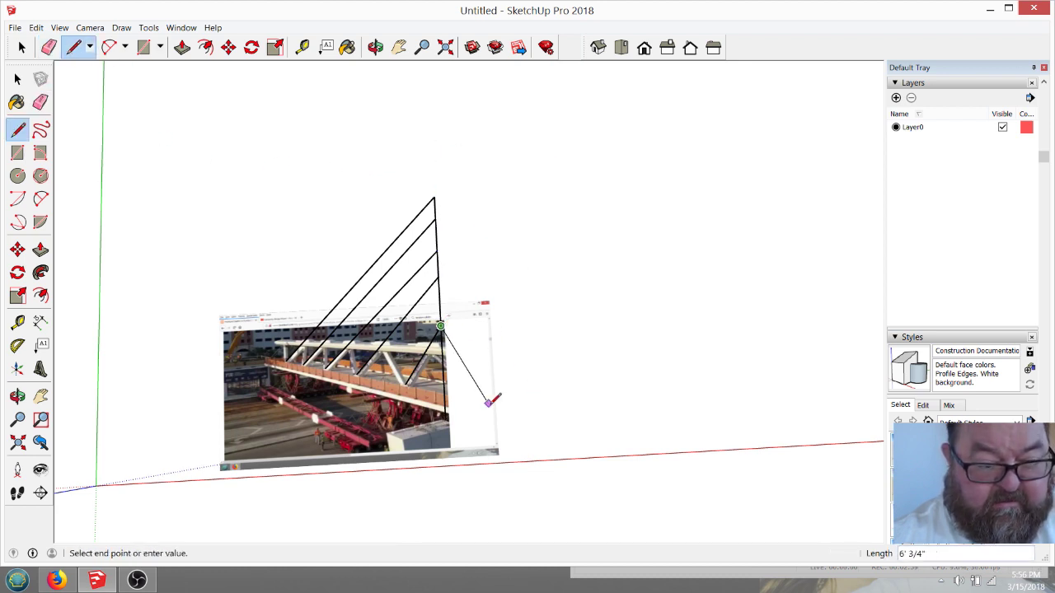
{"action": "left_click", "coordinate": [489, 404]}
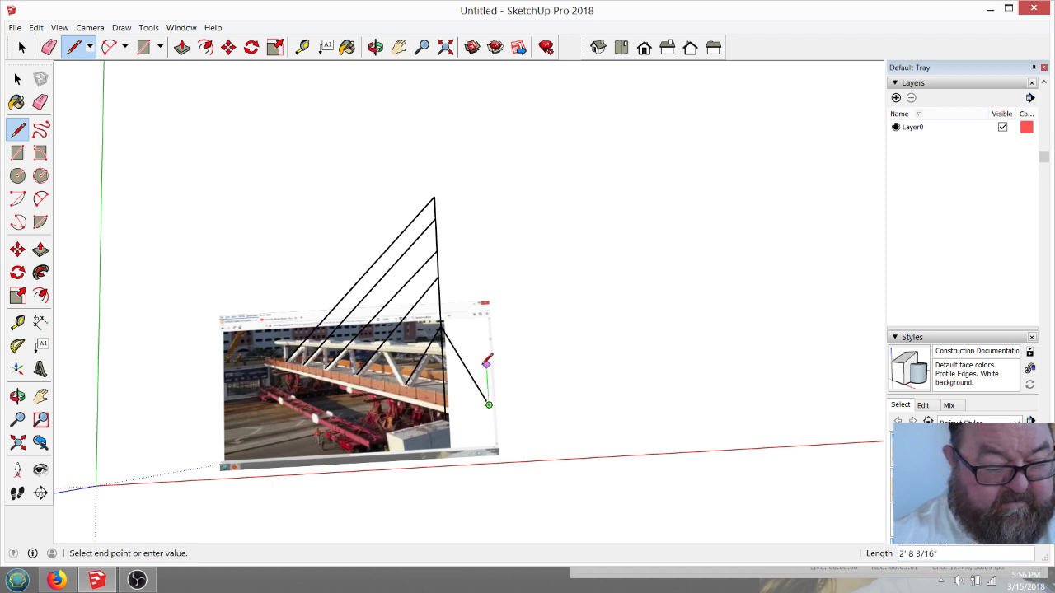
{"action": "key", "text": "Escape"}
{"action": "left_click", "coordinate": [438, 277]}
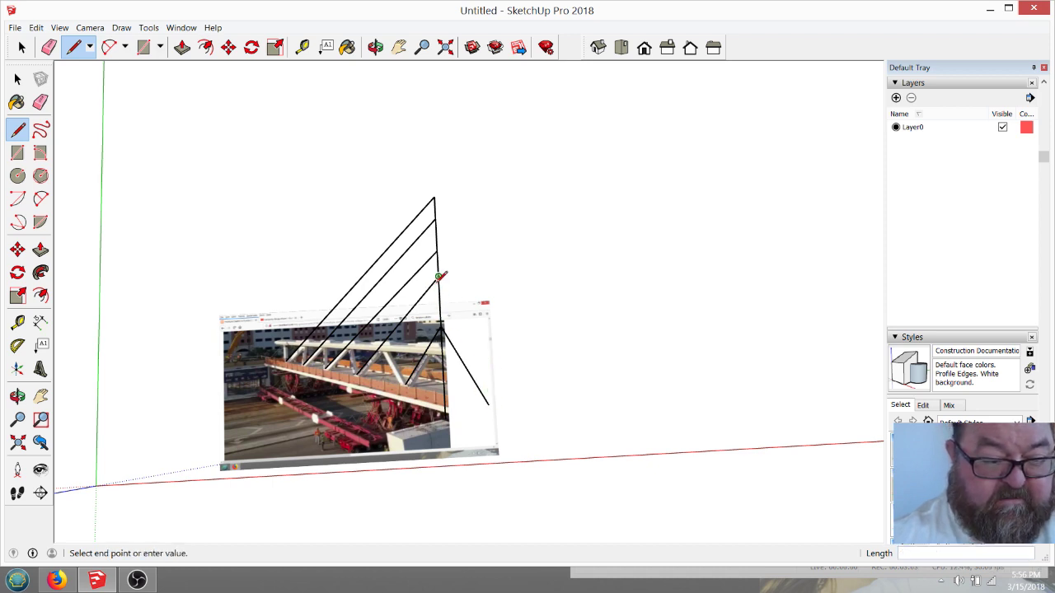
{"action": "left_click", "coordinate": [541, 413]}
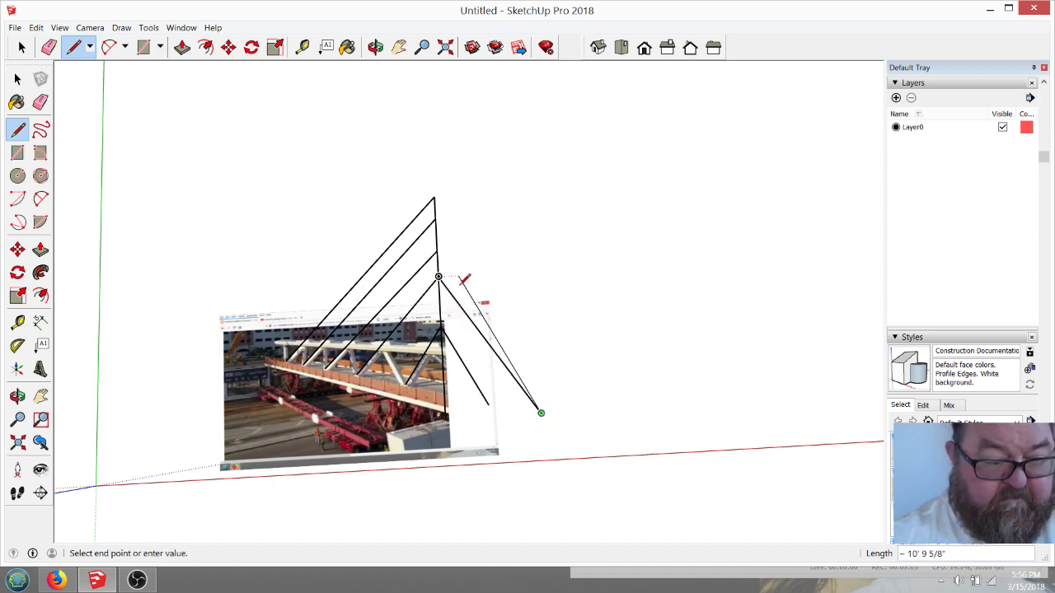
{"action": "key", "text": "Escape"}
Step: Run two long back-stay cables from the mast top down to and past the red axis
{"action": "left_click", "coordinate": [438, 250]}
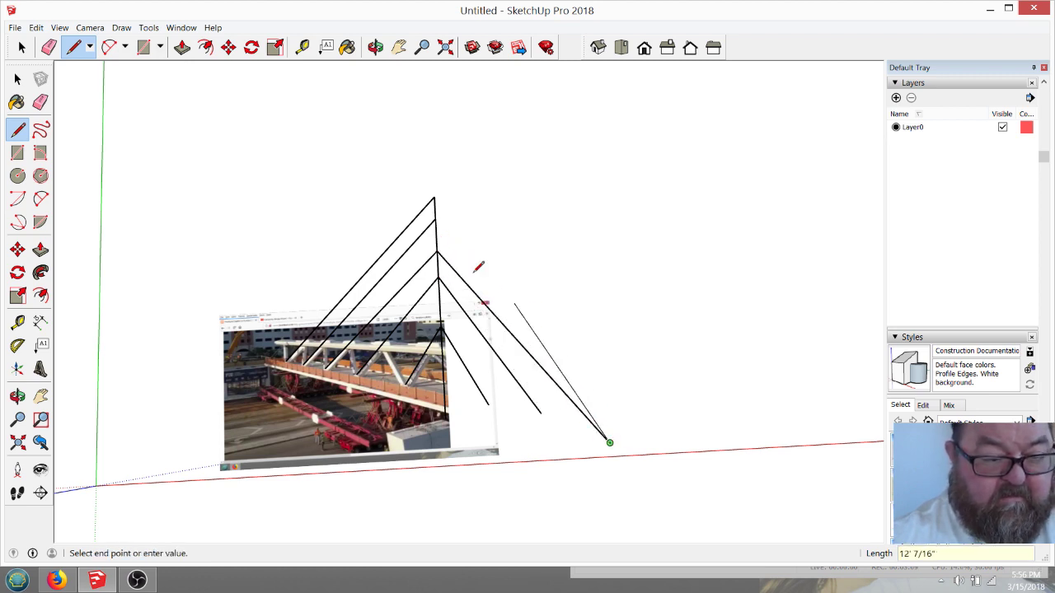
{"action": "left_click", "coordinate": [435, 218]}
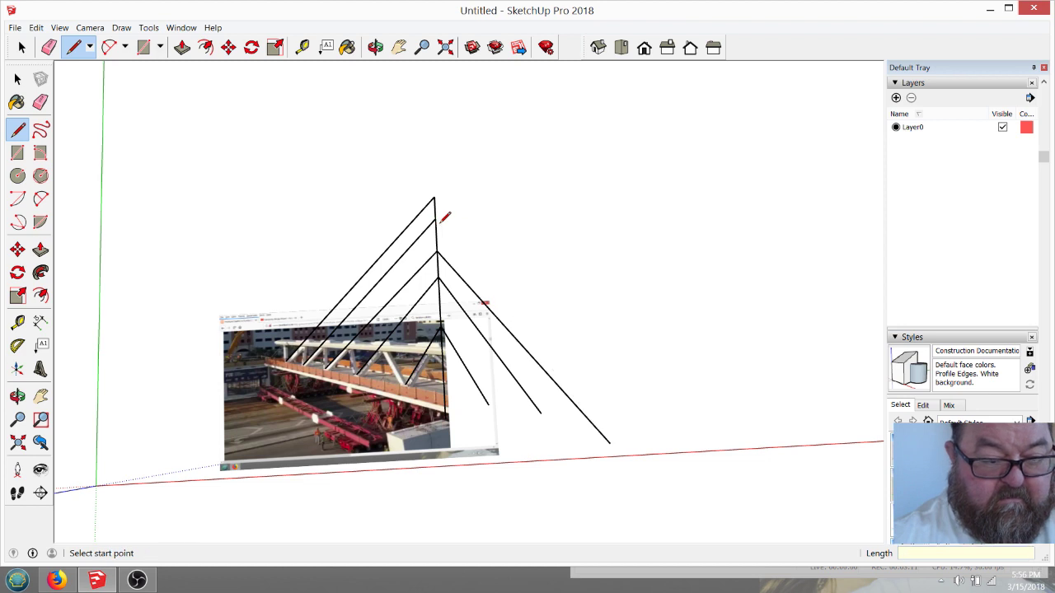
{"action": "left_click", "coordinate": [436, 218]}
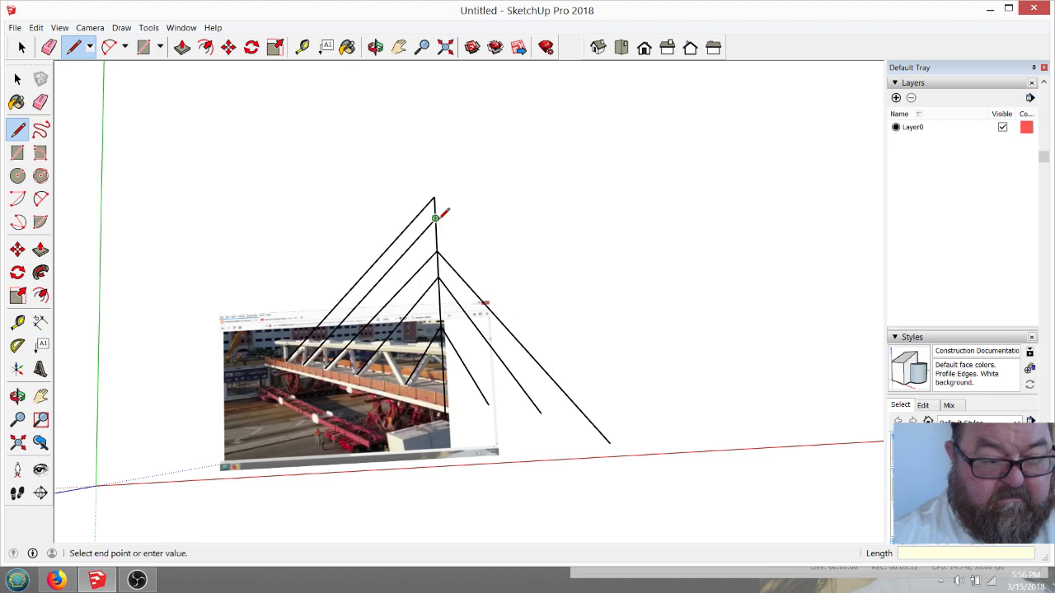
{"action": "left_click", "coordinate": [671, 452]}
{"action": "key", "text": "Escape"}
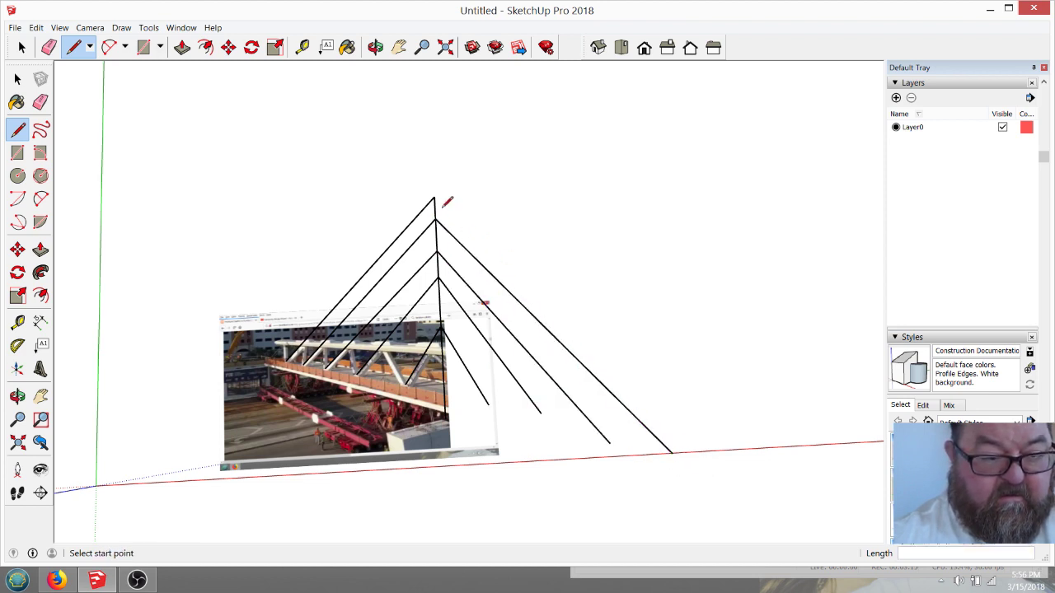
{"action": "left_click", "coordinate": [434, 197]}
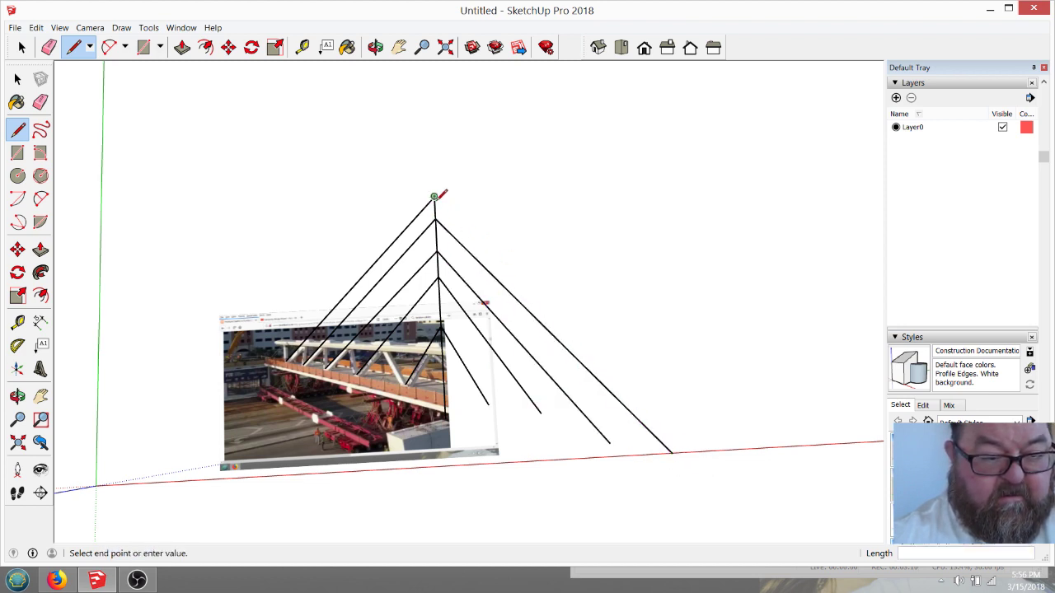
{"action": "left_click", "coordinate": [755, 480]}
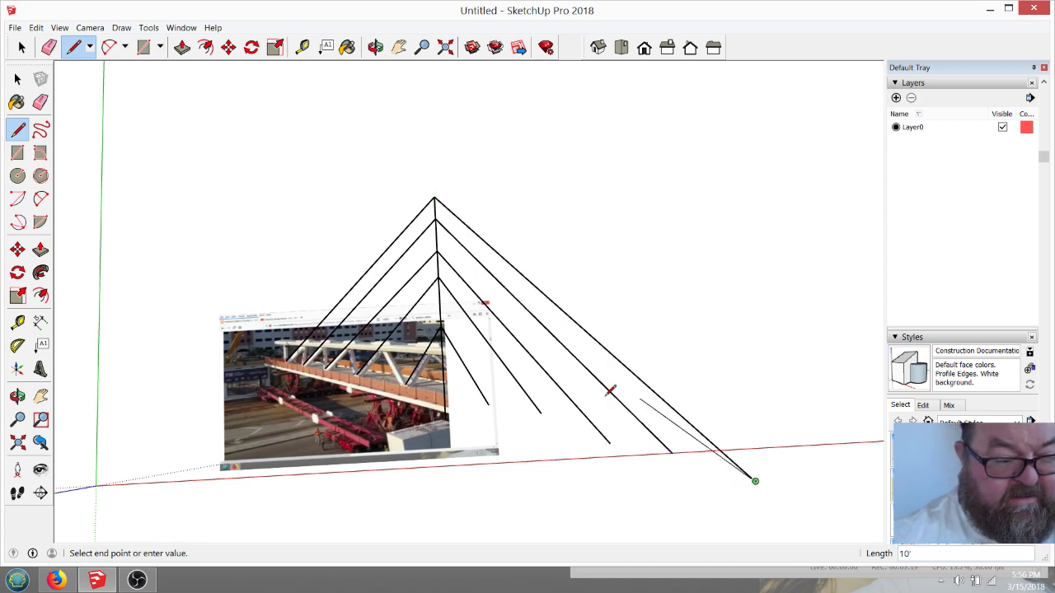
{"action": "key", "text": "Escape"}
{"action": "scroll", "coordinate": [329, 383], "scroll_direction": "up", "scroll_amount": 3}
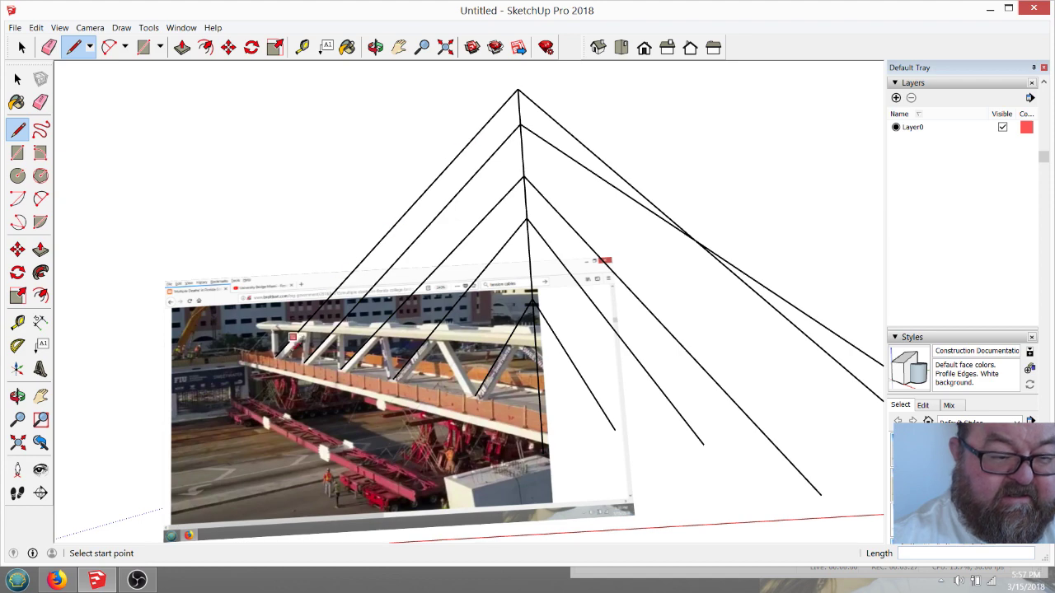
{"action": "scroll", "coordinate": [252, 410], "scroll_direction": "up", "scroll_amount": 3}
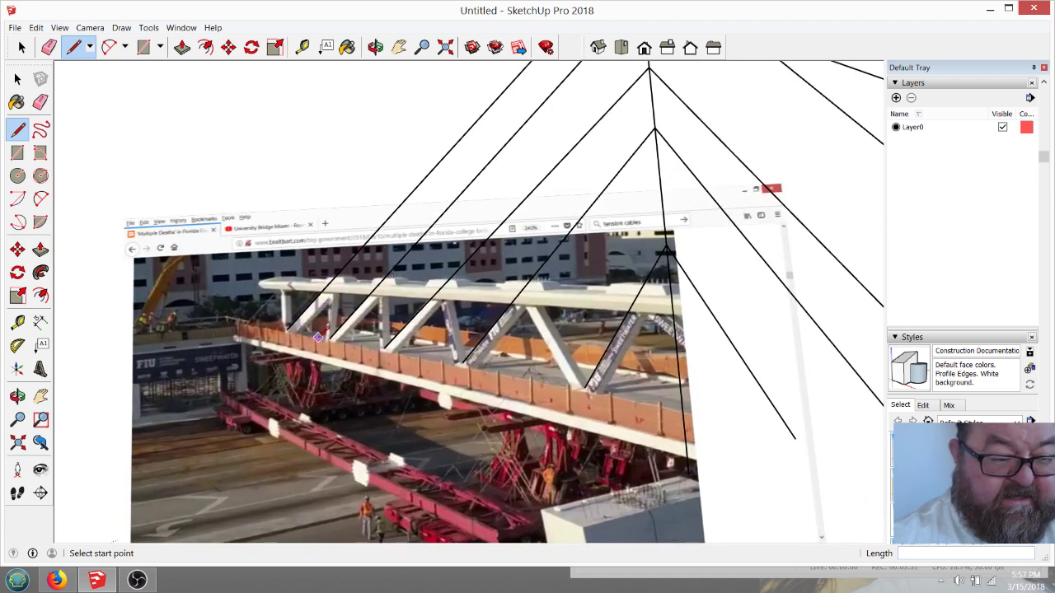
{"action": "scroll", "coordinate": [336, 340], "scroll_direction": "up", "scroll_amount": 5}
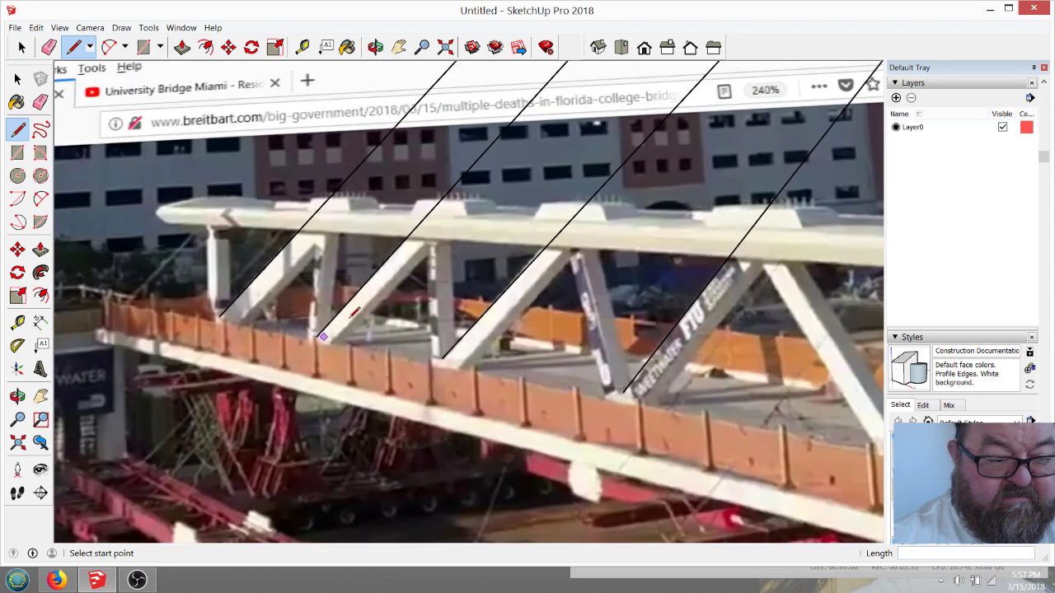
{"action": "scroll", "coordinate": [268, 368], "scroll_direction": "down", "scroll_amount": 3}
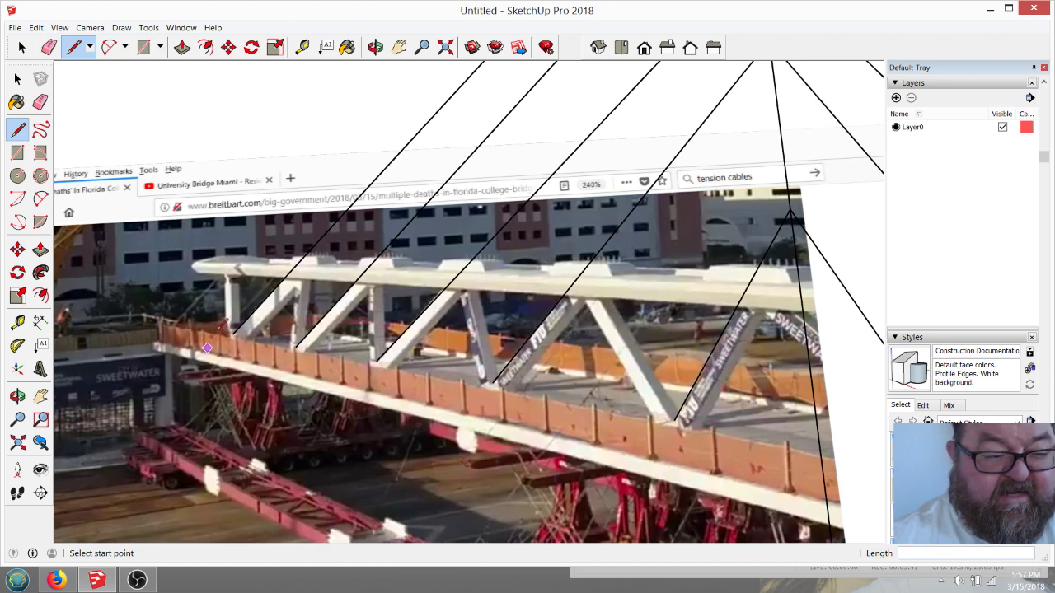
{"action": "scroll", "coordinate": [282, 415], "scroll_direction": "down", "scroll_amount": 4}
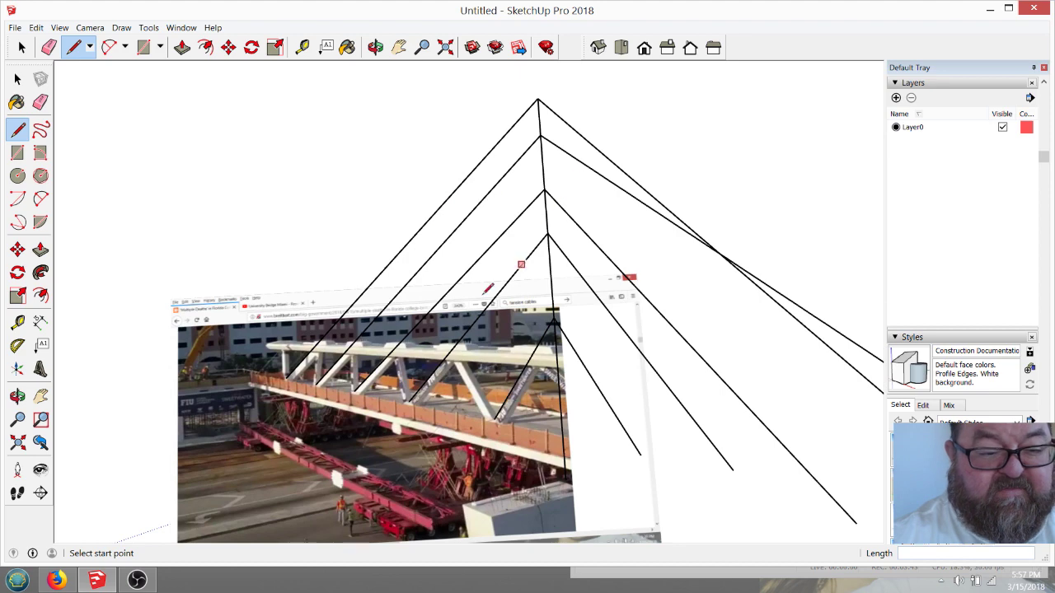
{"action": "scroll", "coordinate": [349, 401], "scroll_direction": "up", "scroll_amount": 4}
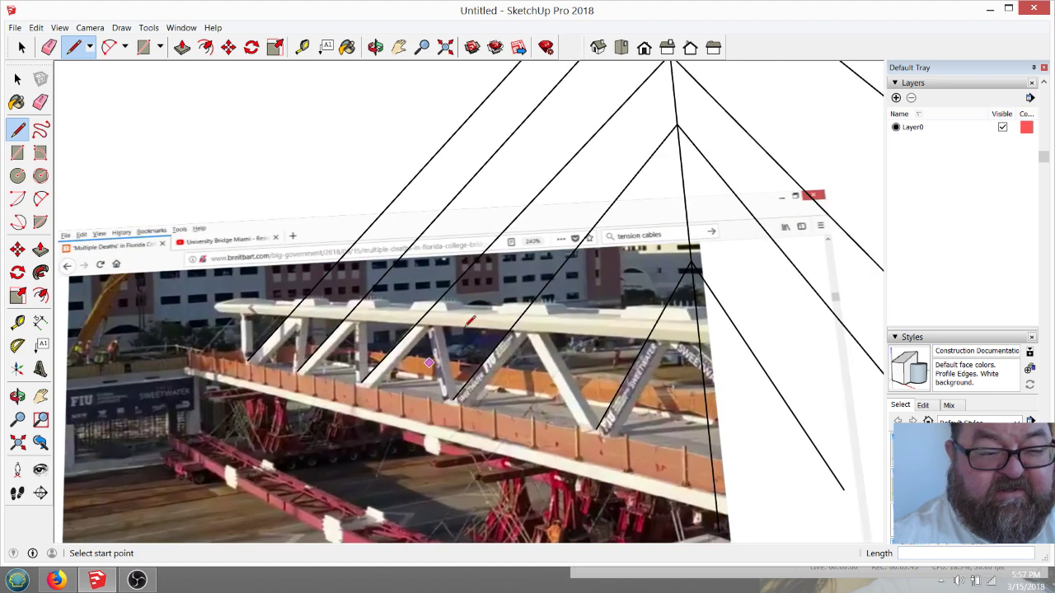
{"action": "scroll", "coordinate": [400, 460], "scroll_direction": "down", "scroll_amount": 2}
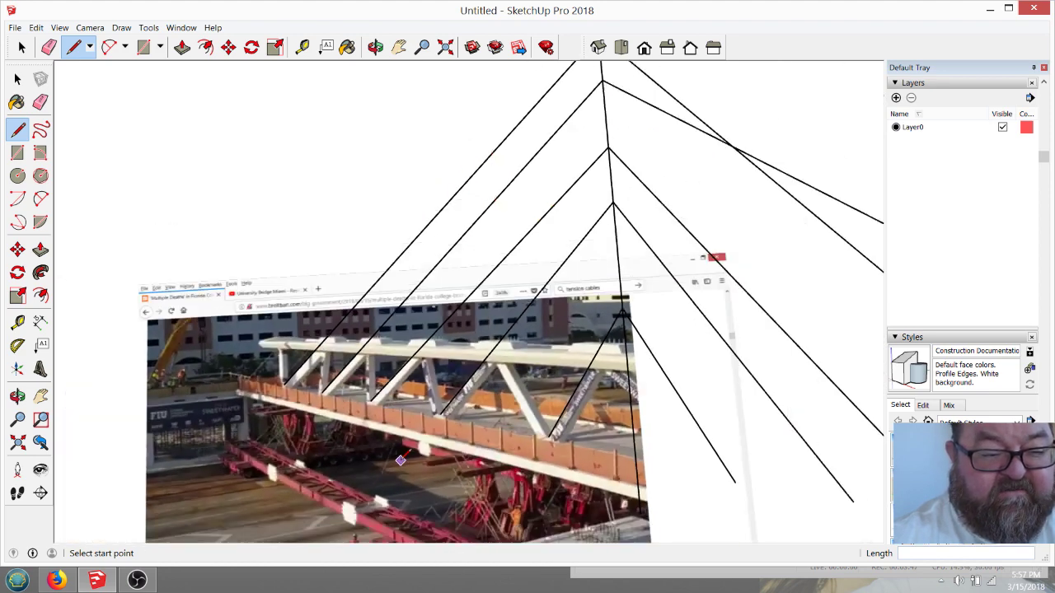
{"action": "scroll", "coordinate": [301, 365], "scroll_direction": "up", "scroll_amount": 2}
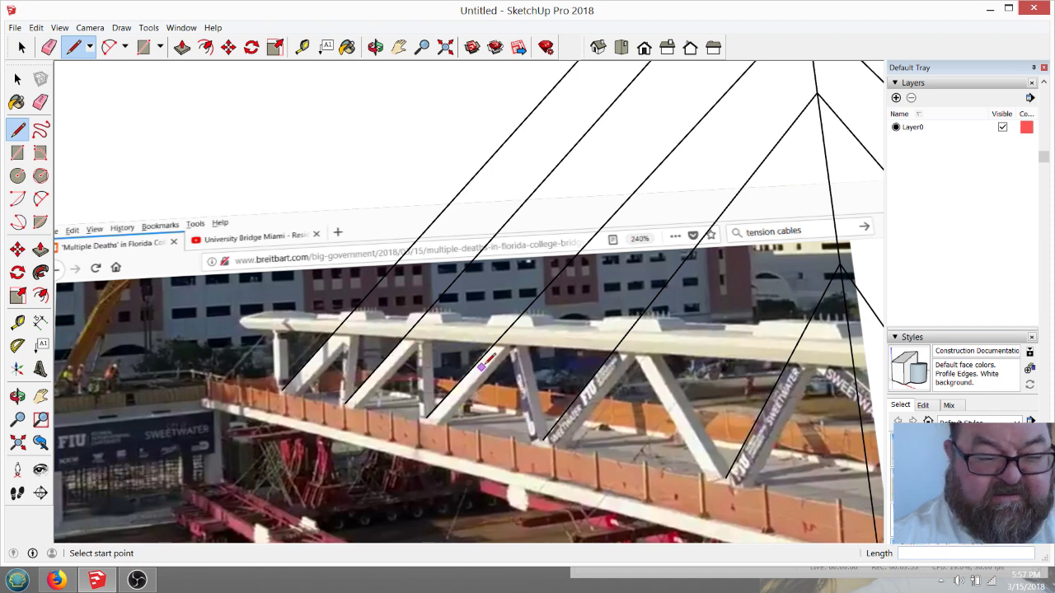
{"action": "scroll", "coordinate": [310, 389], "scroll_direction": "down", "scroll_amount": 1}
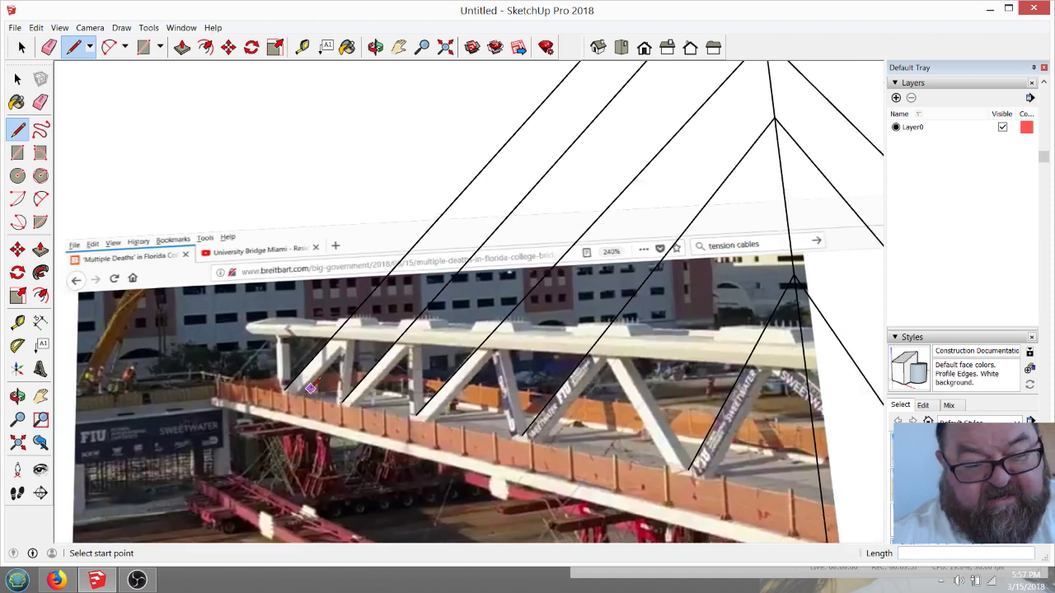
{"action": "scroll", "coordinate": [466, 432], "scroll_direction": "down", "scroll_amount": 2}
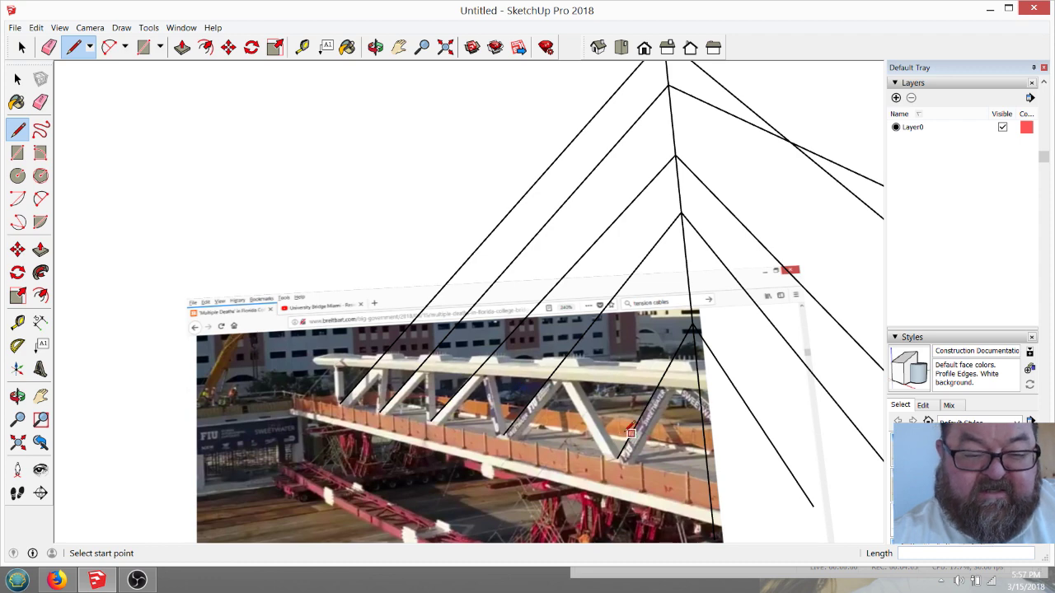
{"action": "scroll", "coordinate": [677, 453], "scroll_direction": "down", "scroll_amount": 1}
{"action": "scroll", "coordinate": [525, 387], "scroll_direction": "down", "scroll_amount": 2}
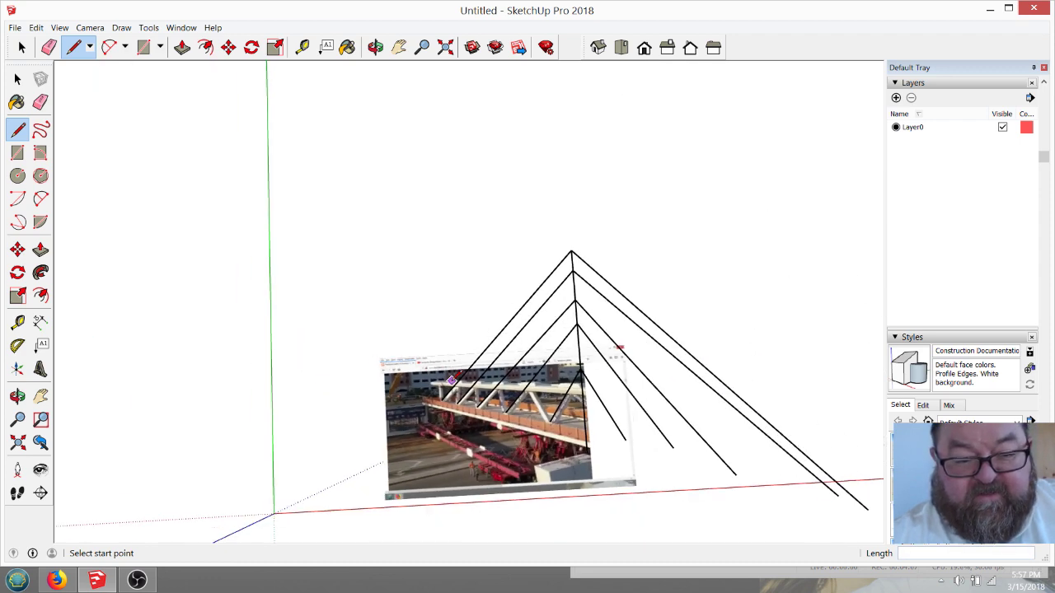
{"action": "scroll", "coordinate": [477, 428], "scroll_direction": "up", "scroll_amount": 4}
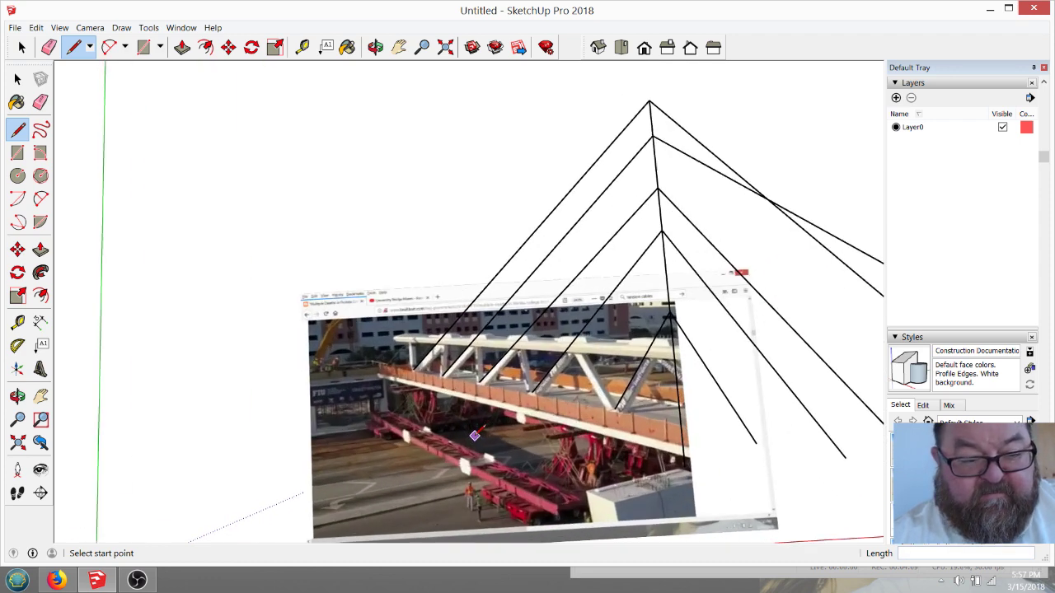
{"action": "scroll", "coordinate": [626, 268], "scroll_direction": "up", "scroll_amount": 3}
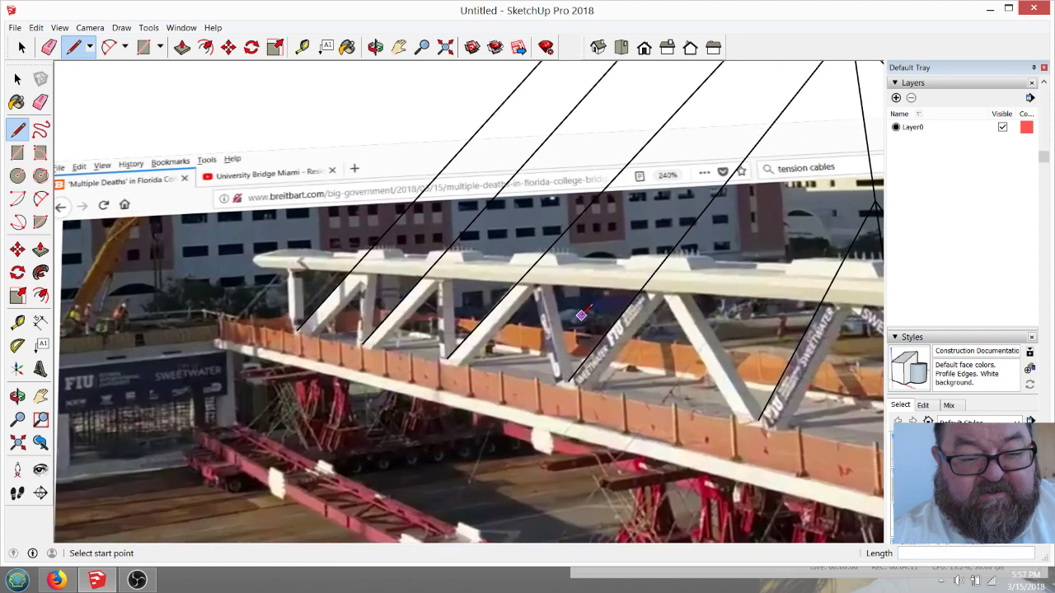
{"action": "scroll", "coordinate": [726, 241], "scroll_direction": "up", "scroll_amount": 3}
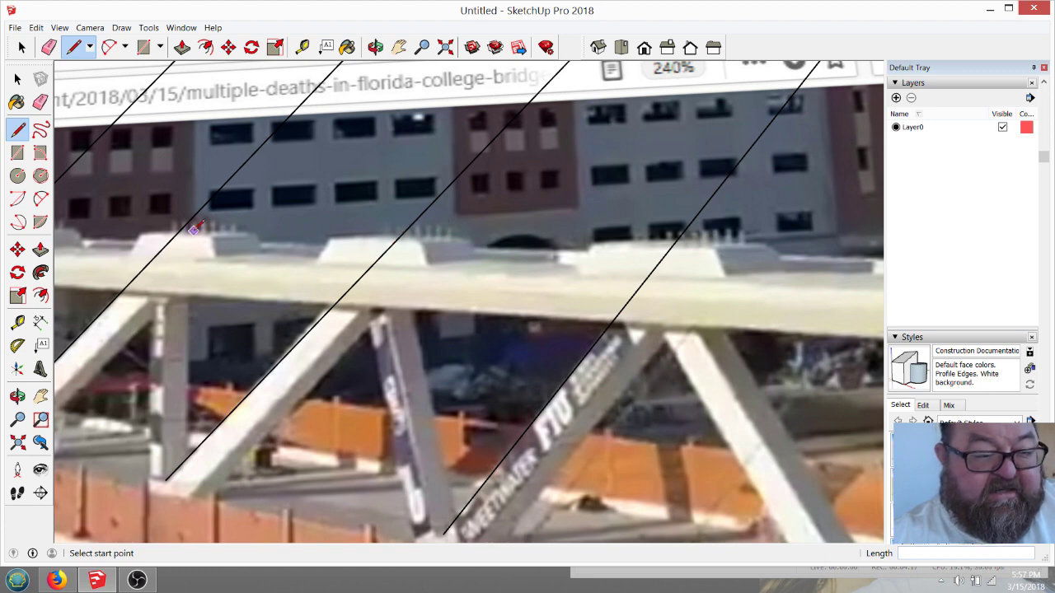
Step: Draw two short parallel lines beside the third deck line where it meets the top chord
{"action": "scroll", "coordinate": [610, 311], "scroll_direction": "down", "scroll_amount": 3}
{"action": "scroll", "coordinate": [544, 280], "scroll_direction": "up", "scroll_amount": 4}
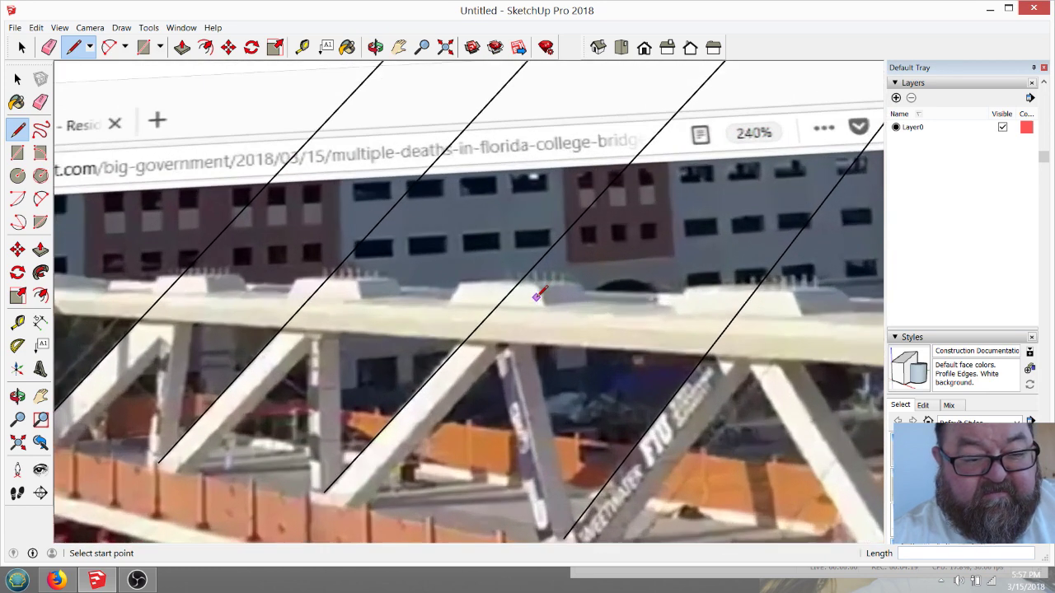
{"action": "left_click", "coordinate": [543, 258]}
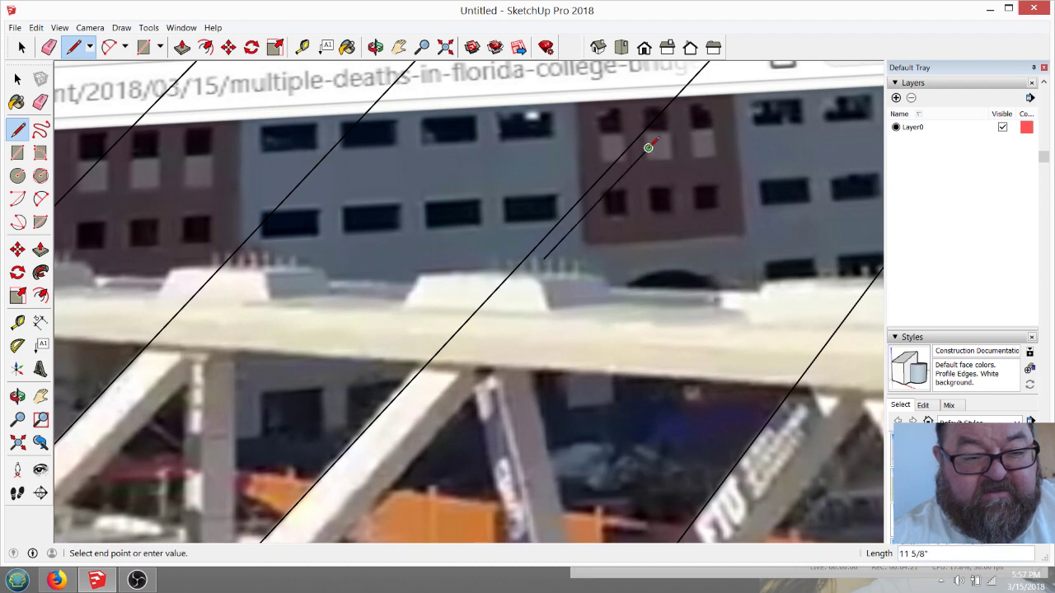
{"action": "left_click", "coordinate": [648, 147]}
{"action": "key", "text": "Escape"}
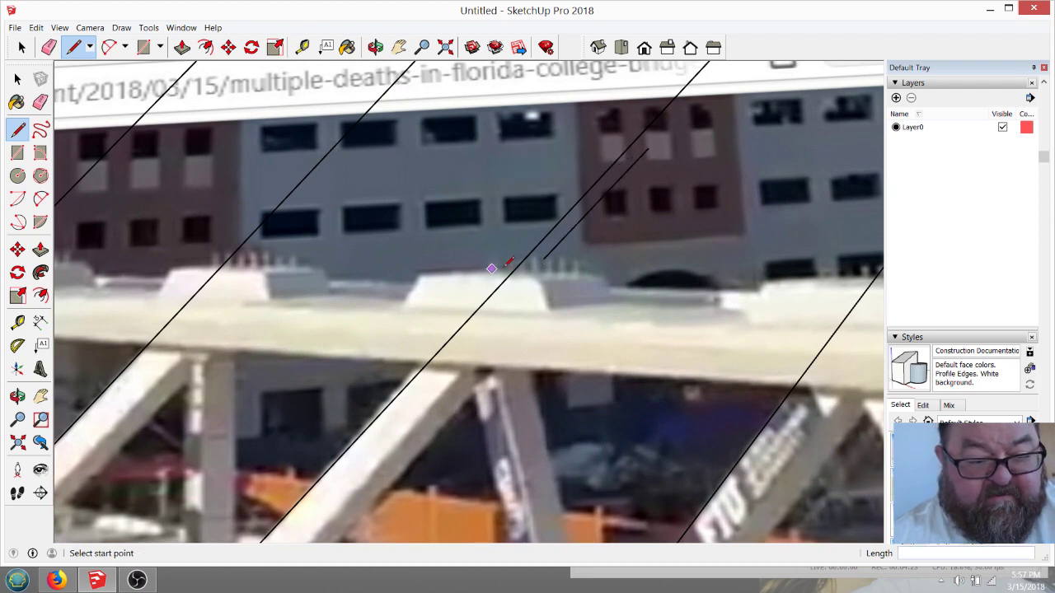
{"action": "left_click", "coordinate": [503, 260]}
{"action": "left_click", "coordinate": [592, 168]}
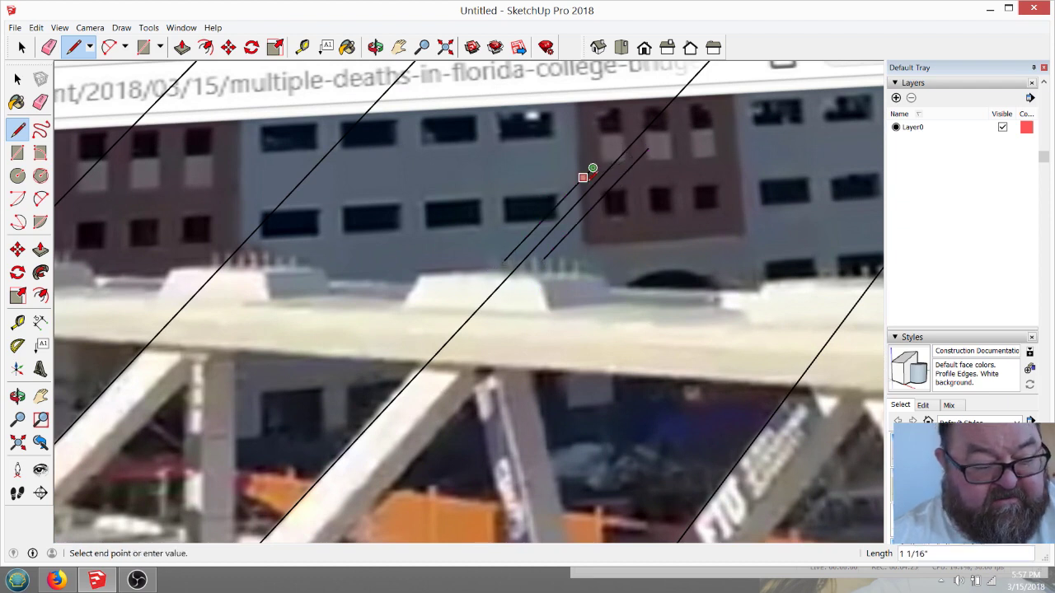
{"action": "key", "text": "Escape"}
{"action": "scroll", "coordinate": [511, 346], "scroll_direction": "up", "scroll_amount": 5}
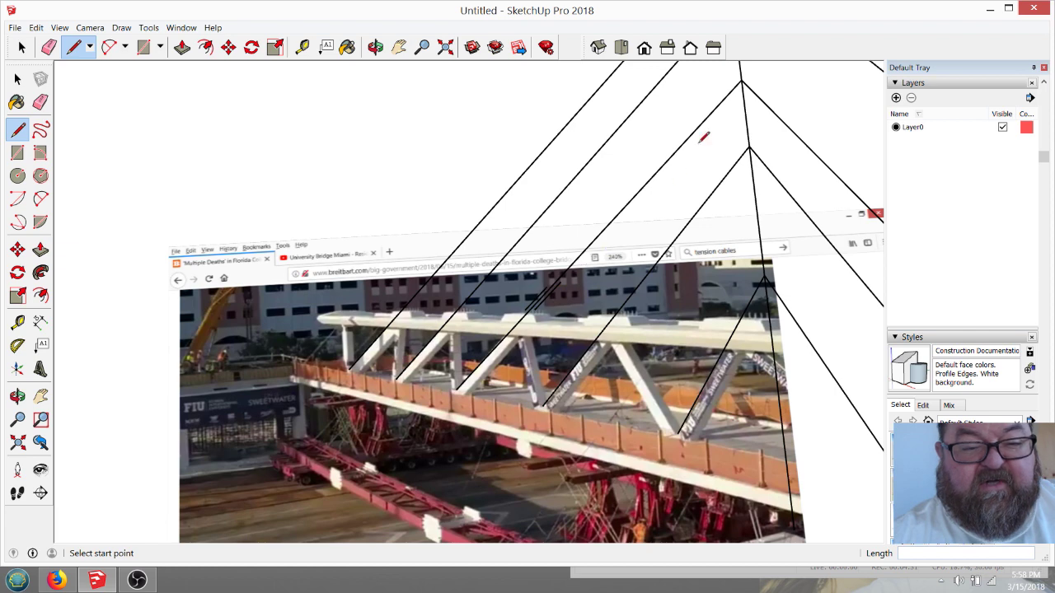
Step: Zoom in and out around the pylon apex and cable fan over the bridge photo
{"action": "scroll", "coordinate": [547, 286], "scroll_direction": "down", "scroll_amount": 1}
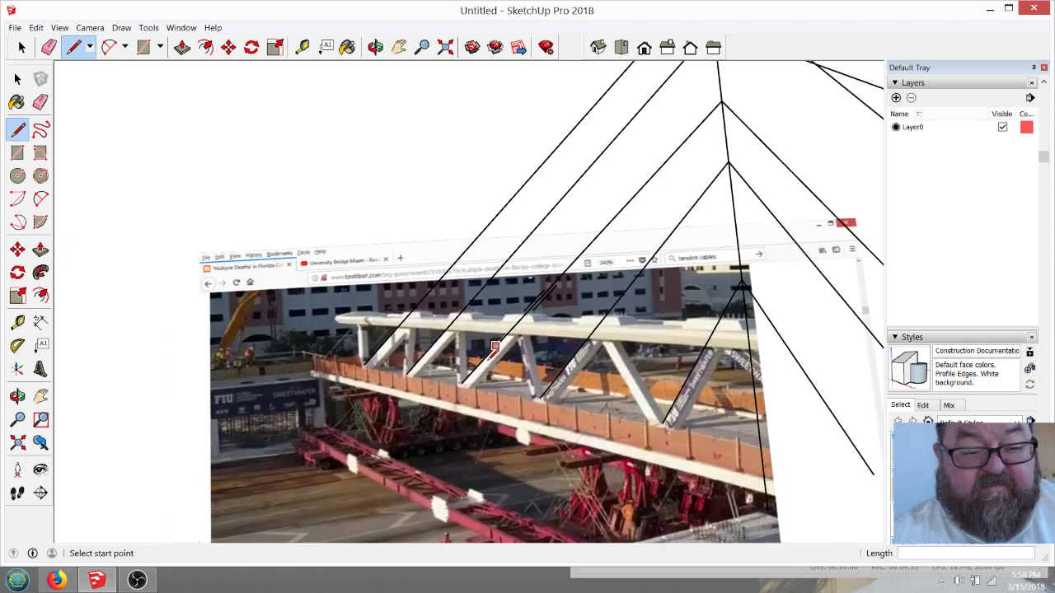
{"action": "scroll", "coordinate": [492, 378], "scroll_direction": "down", "scroll_amount": 1}
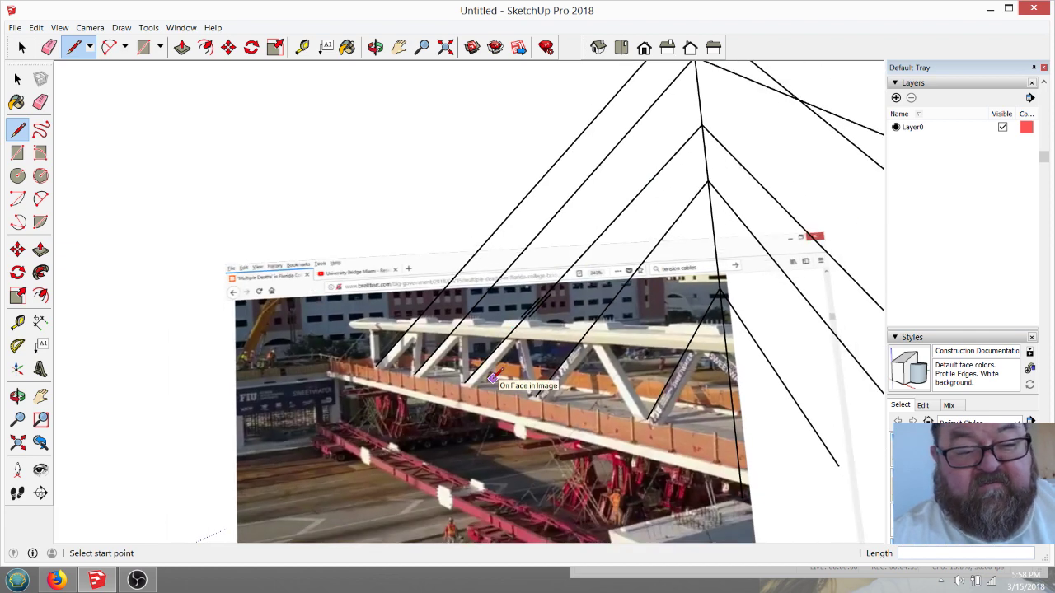
{"action": "scroll", "coordinate": [489, 355], "scroll_direction": "up", "scroll_amount": 4}
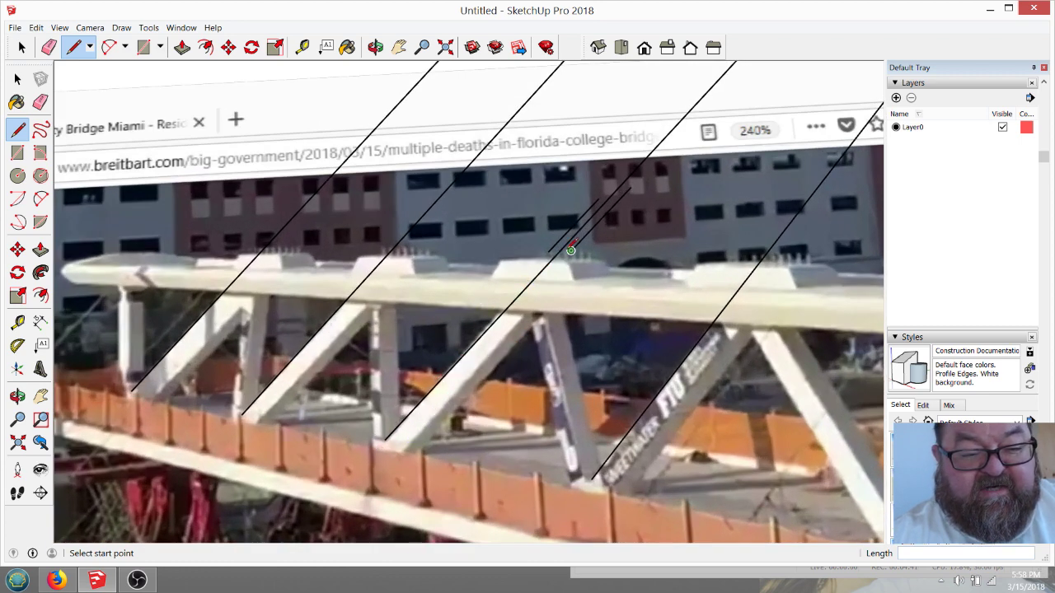
{"action": "scroll", "coordinate": [531, 356], "scroll_direction": "down", "scroll_amount": 2}
{"action": "scroll", "coordinate": [527, 361], "scroll_direction": "down", "scroll_amount": 3}
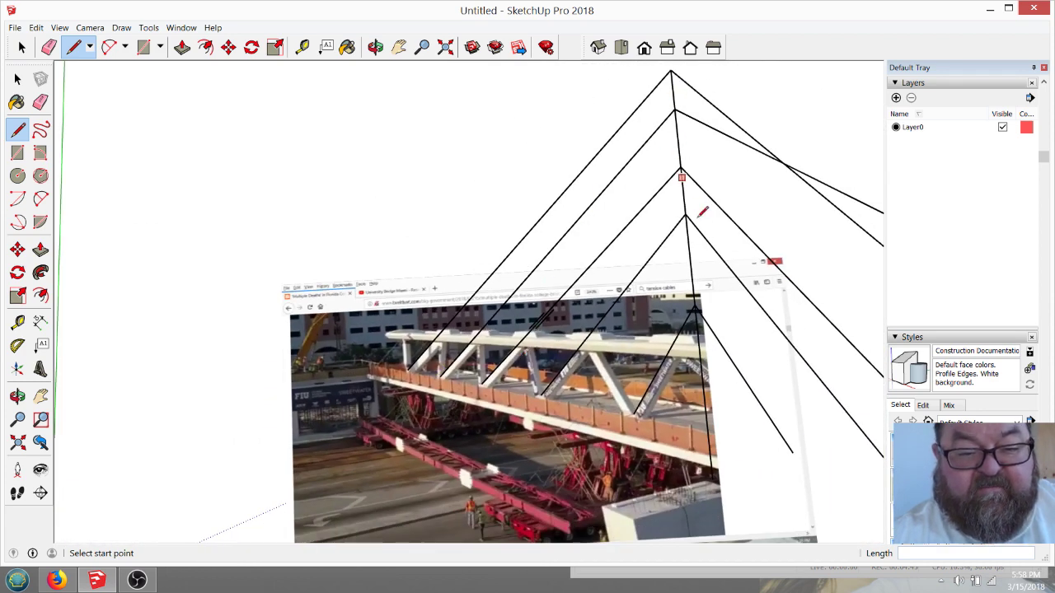
{"action": "scroll", "coordinate": [576, 387], "scroll_direction": "up", "scroll_amount": 1}
{"action": "scroll", "coordinate": [684, 408], "scroll_direction": "down", "scroll_amount": 1}
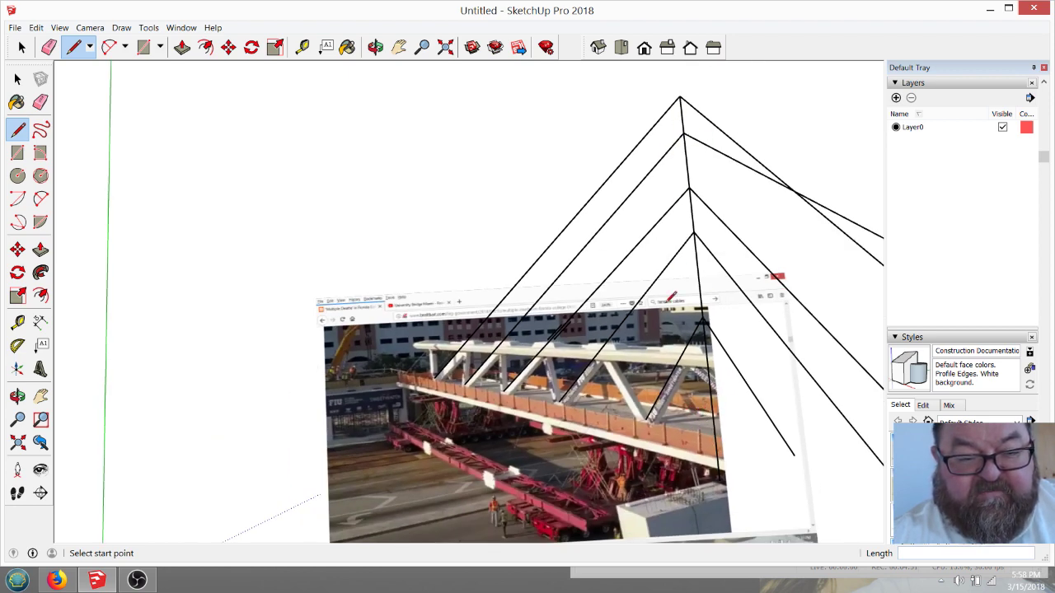
{"action": "scroll", "coordinate": [522, 393], "scroll_direction": "up", "scroll_amount": 2}
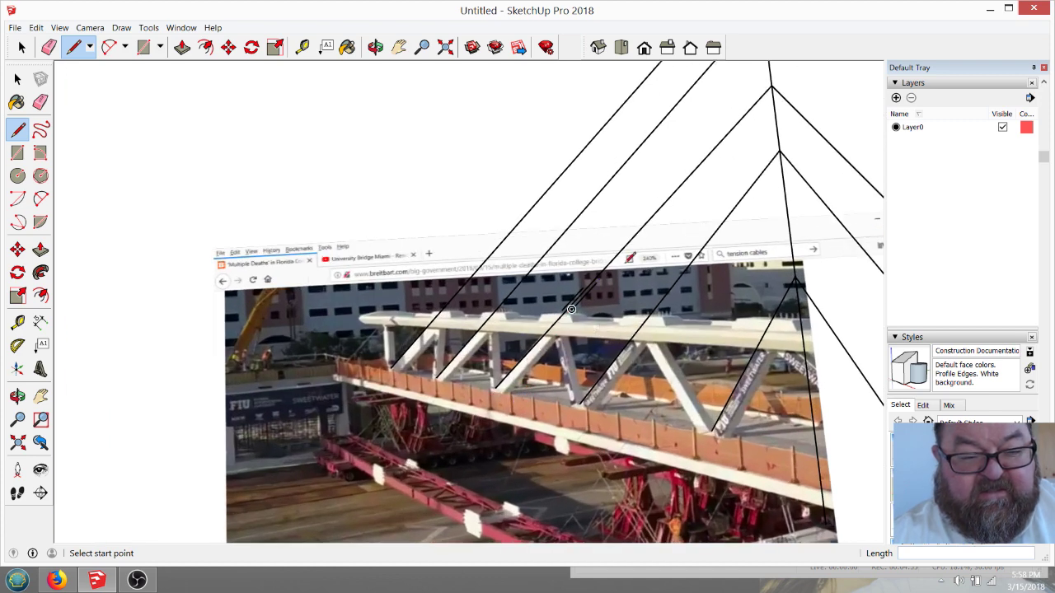
{"action": "scroll", "coordinate": [496, 386], "scroll_direction": "down", "scroll_amount": 1}
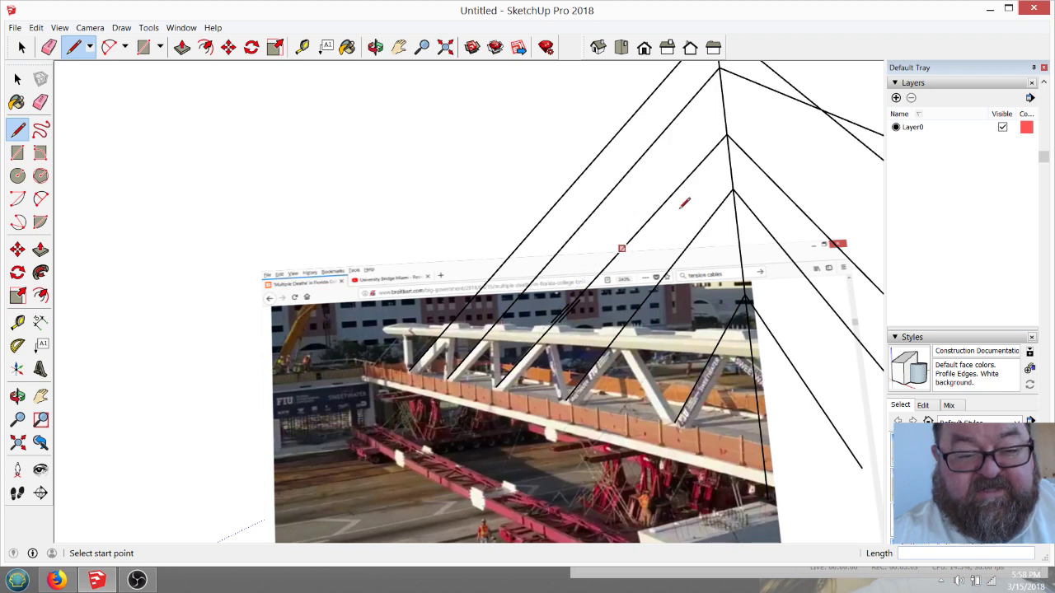
{"action": "scroll", "coordinate": [554, 322], "scroll_direction": "down", "scroll_amount": 1}
{"action": "scroll", "coordinate": [554, 322], "scroll_direction": "down", "scroll_amount": 1}
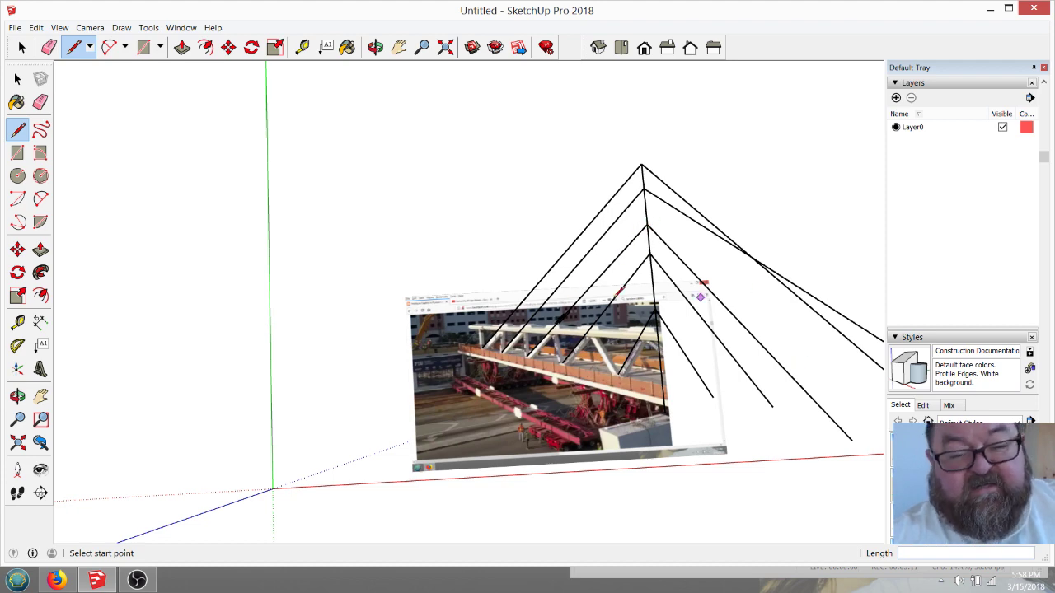
{"action": "scroll", "coordinate": [553, 321], "scroll_direction": "up", "scroll_amount": 3}
{"action": "scroll", "coordinate": [548, 383], "scroll_direction": "up", "scroll_amount": 4}
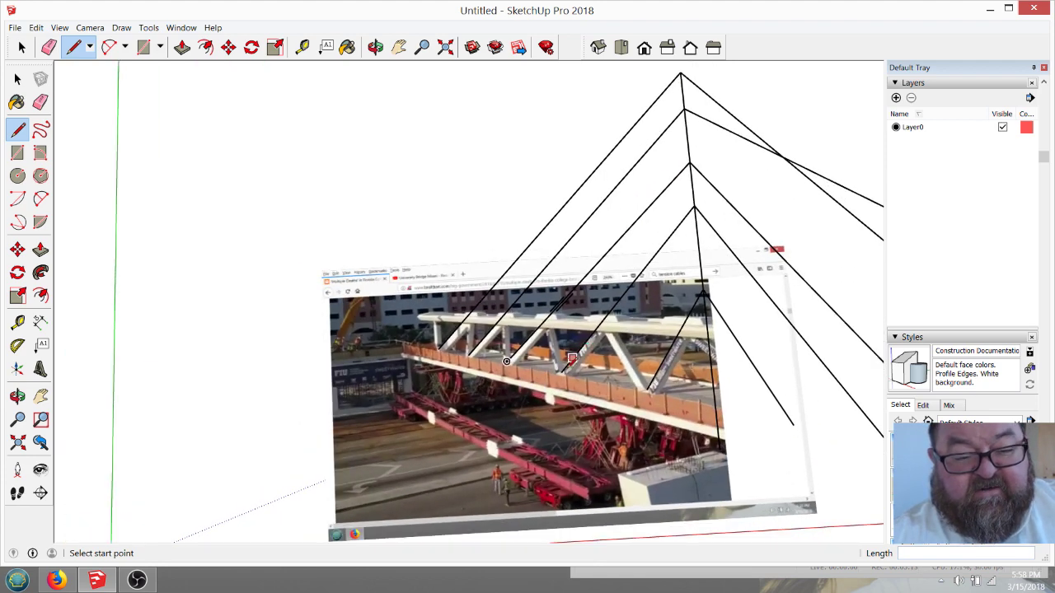
{"action": "scroll", "coordinate": [554, 401], "scroll_direction": "down", "scroll_amount": 2}
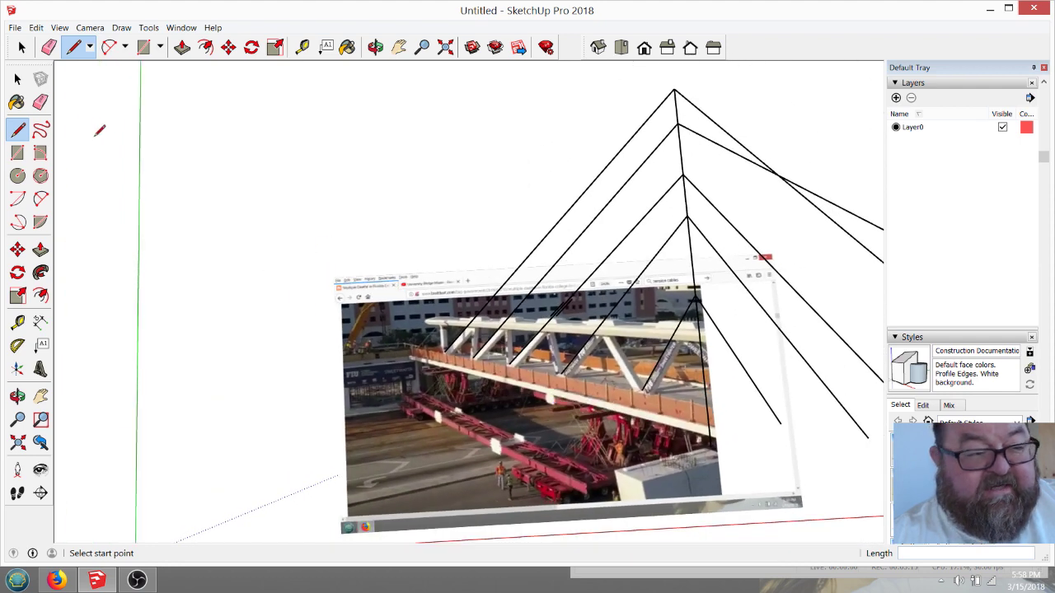
Step: Erase the inner and outer apex cable lines and the right-hand cable line
{"action": "left_click", "coordinate": [48, 47]}
{"action": "mouse_move", "coordinate": [807, 162]}
{"action": "left_mouse_down"}
{"action": "mouse_move", "coordinate": [722, 252]}
{"action": "mouse_move", "coordinate": [576, 224]}
{"action": "mouse_move", "coordinate": [494, 173]}
{"action": "left_mouse_up"}
{"action": "left_click_drag", "start_coordinate": [626, 188], "coordinate": [783, 157]}
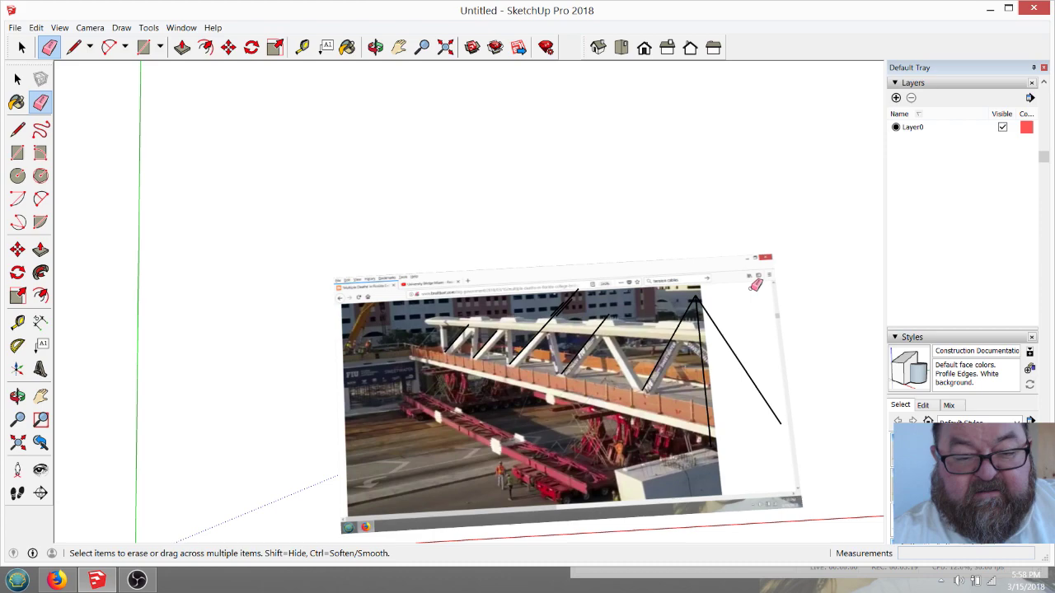
{"action": "left_click", "coordinate": [739, 354]}
Step: Switch to Orbit and zoom around to inspect the remaining truss traces and pylon line
{"action": "scroll", "coordinate": [637, 376], "scroll_direction": "up", "scroll_amount": 4}
{"action": "scroll", "coordinate": [637, 377], "scroll_direction": "up", "scroll_amount": 2}
{"action": "scroll", "coordinate": [576, 362], "scroll_direction": "down", "scroll_amount": 2}
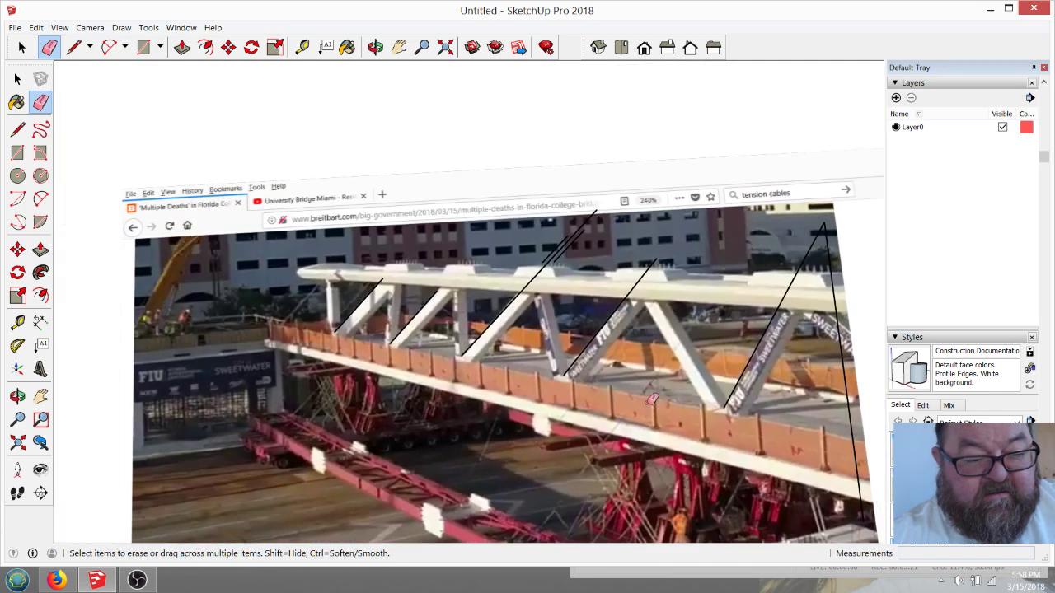
{"action": "scroll", "coordinate": [483, 338], "scroll_direction": "up", "scroll_amount": 4}
{"action": "scroll", "coordinate": [546, 238], "scroll_direction": "down", "scroll_amount": 2}
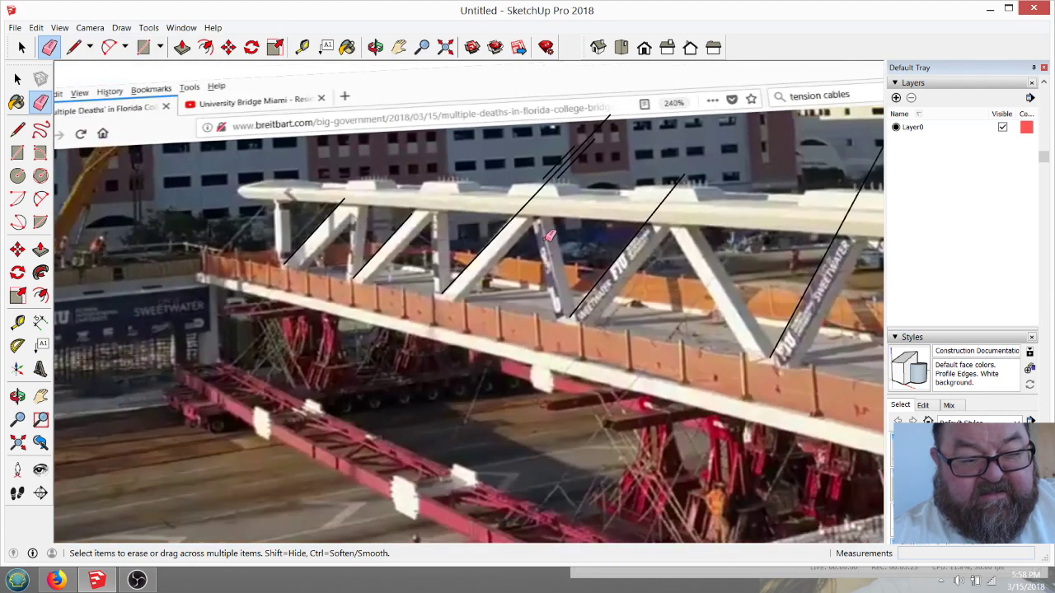
{"action": "scroll", "coordinate": [534, 329], "scroll_direction": "up", "scroll_amount": 3}
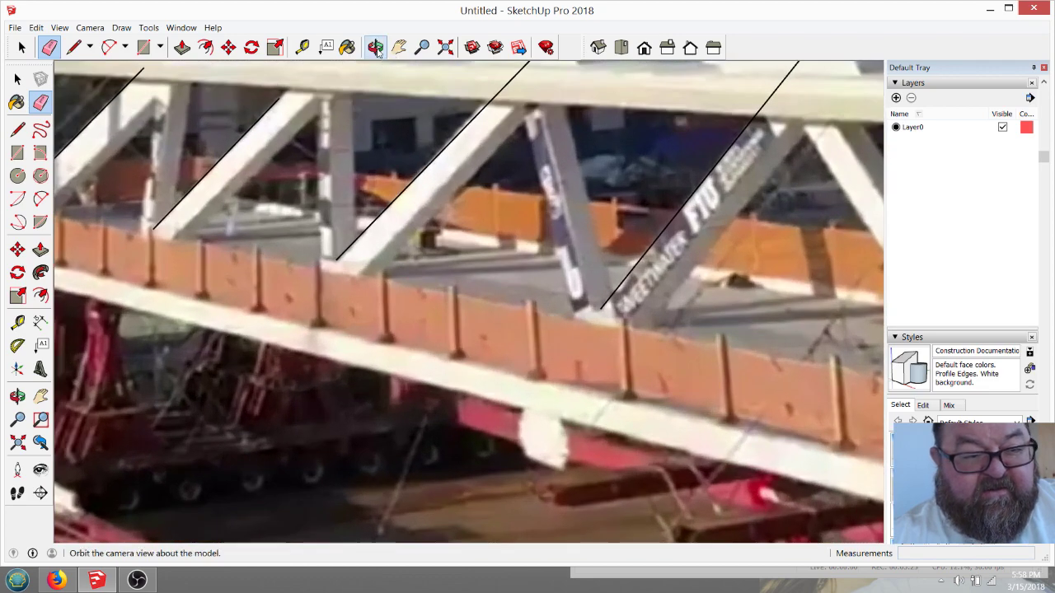
{"action": "left_click", "coordinate": [375, 47]}
{"action": "scroll", "coordinate": [572, 282], "scroll_direction": "down", "scroll_amount": 4}
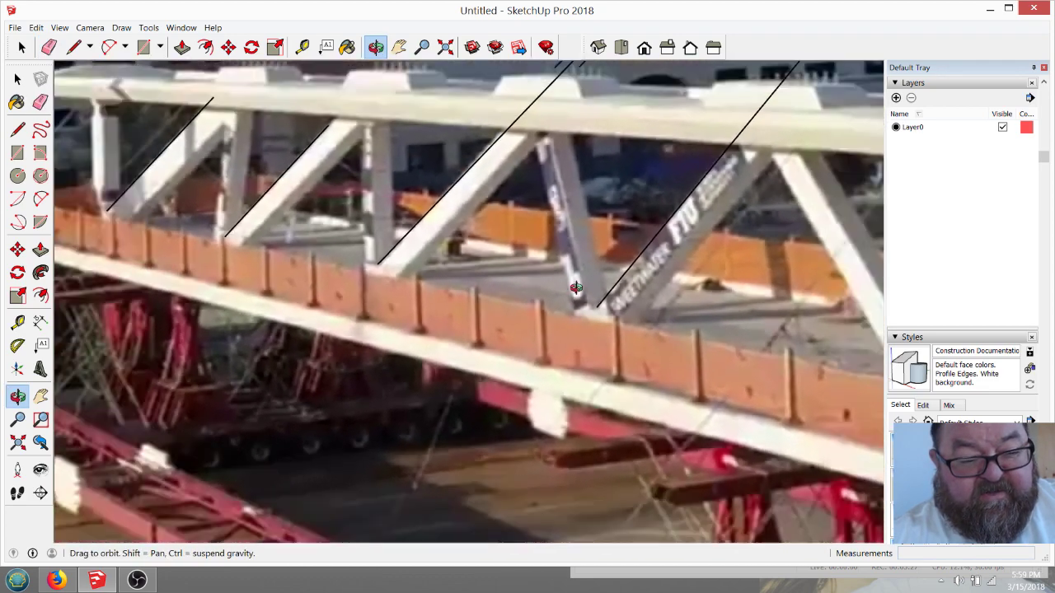
{"action": "scroll", "coordinate": [548, 305], "scroll_direction": "up", "scroll_amount": 2}
{"action": "scroll", "coordinate": [521, 305], "scroll_direction": "down", "scroll_amount": 3}
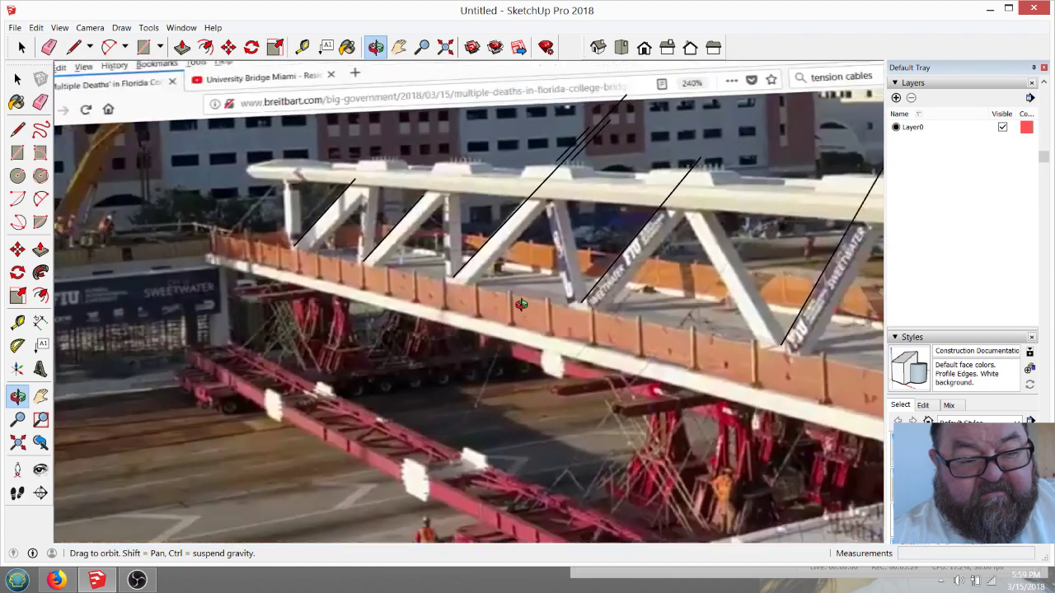
{"action": "scroll", "coordinate": [521, 305], "scroll_direction": "up", "scroll_amount": 1}
{"action": "scroll", "coordinate": [525, 294], "scroll_direction": "down", "scroll_amount": 2}
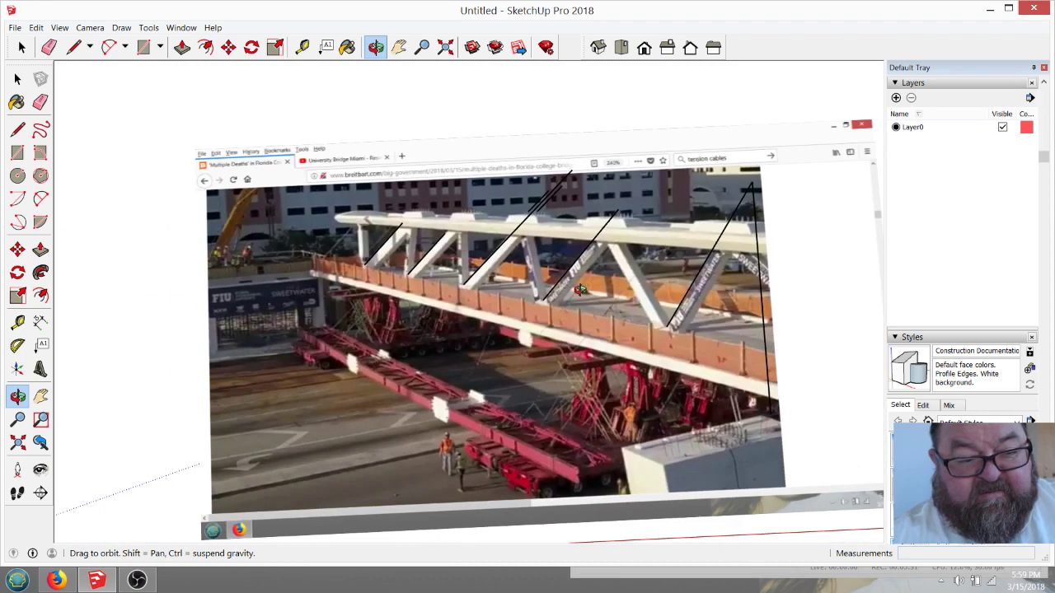
{"action": "scroll", "coordinate": [580, 290], "scroll_direction": "up", "scroll_amount": 3}
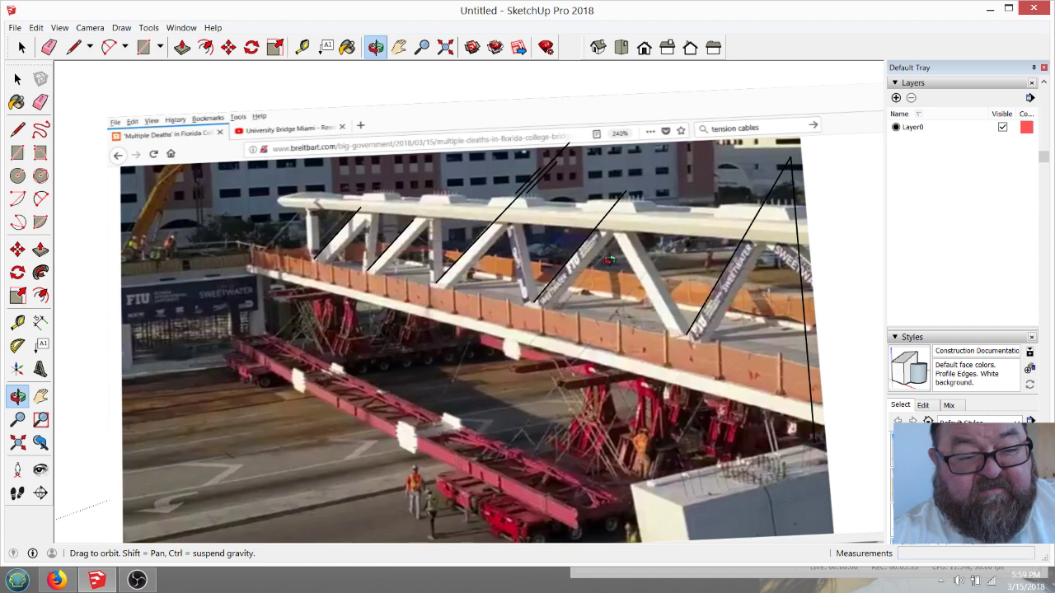
{"action": "scroll", "coordinate": [563, 331], "scroll_direction": "up", "scroll_amount": 3}
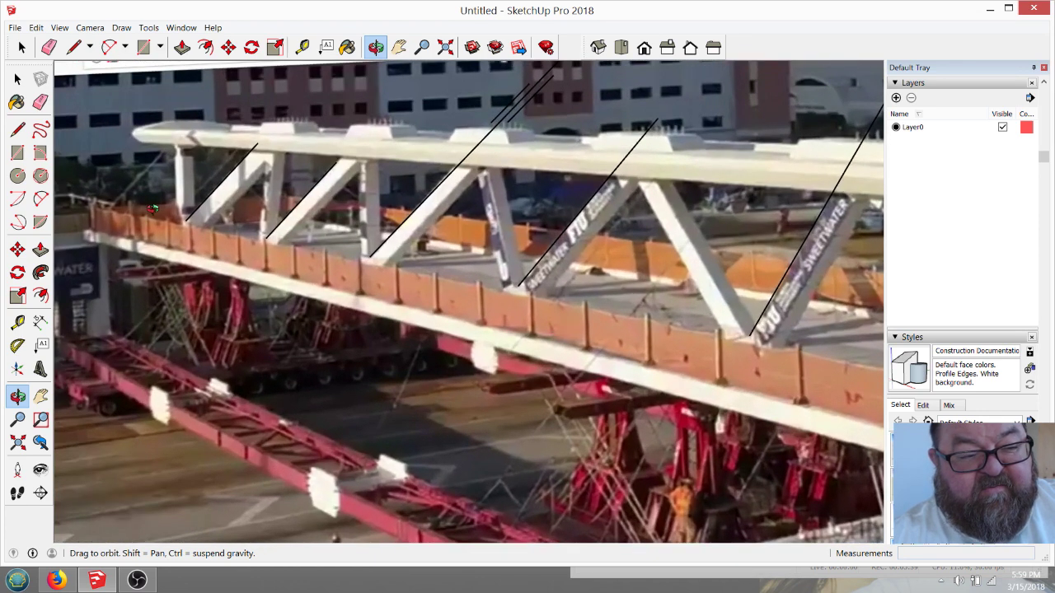
{"action": "scroll", "coordinate": [596, 330], "scroll_direction": "down", "scroll_amount": 2}
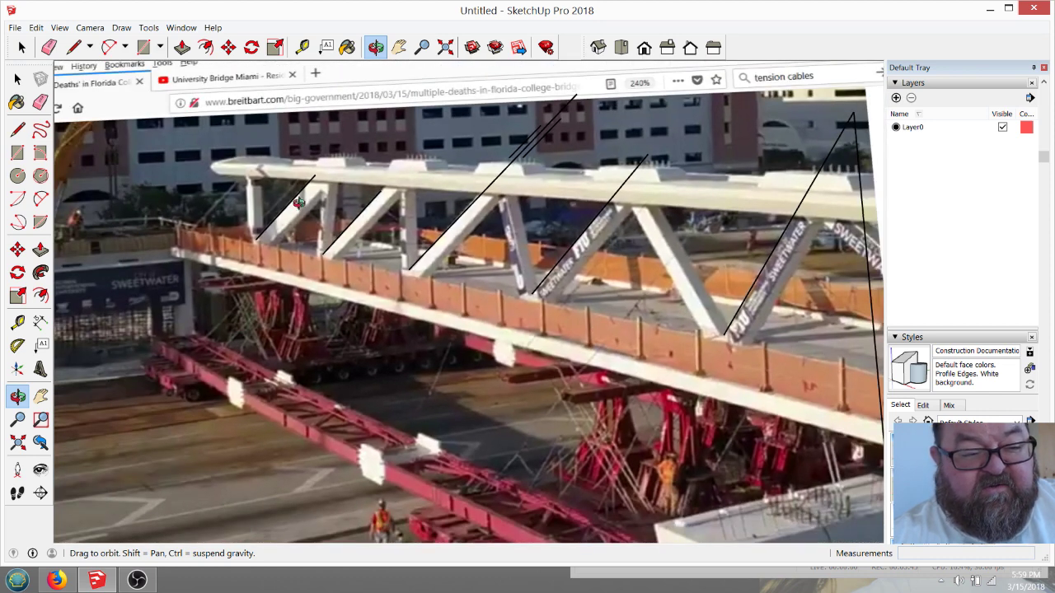
{"action": "scroll", "coordinate": [524, 305], "scroll_direction": "up", "scroll_amount": 5}
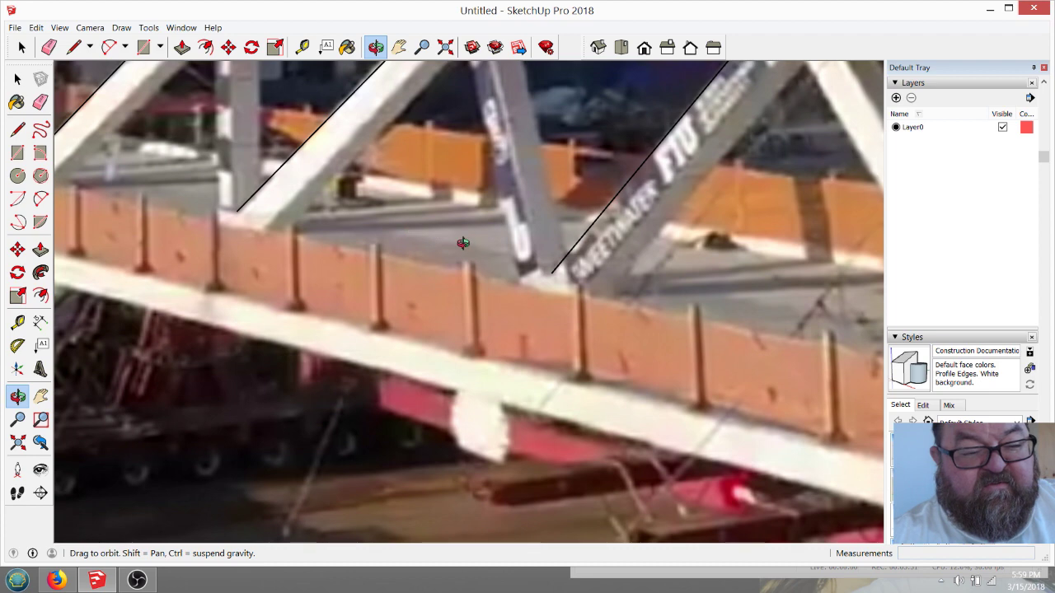
{"action": "scroll", "coordinate": [437, 235], "scroll_direction": "down", "scroll_amount": 3}
{"action": "scroll", "coordinate": [407, 273], "scroll_direction": "down", "scroll_amount": 3}
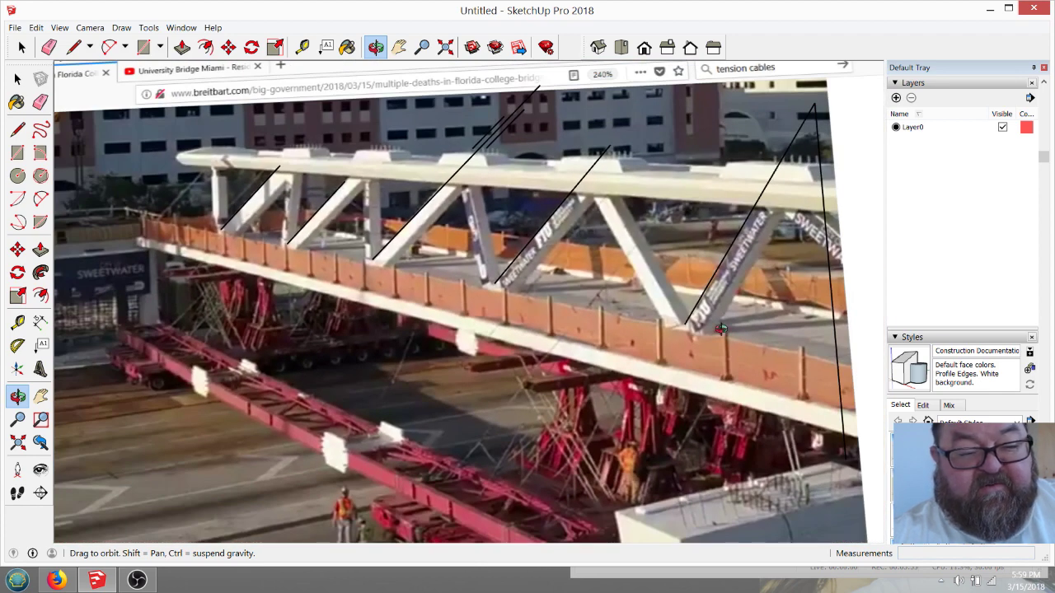
{"action": "left_click_drag", "start_coordinate": [353, 282], "coordinate": [347, 297]}
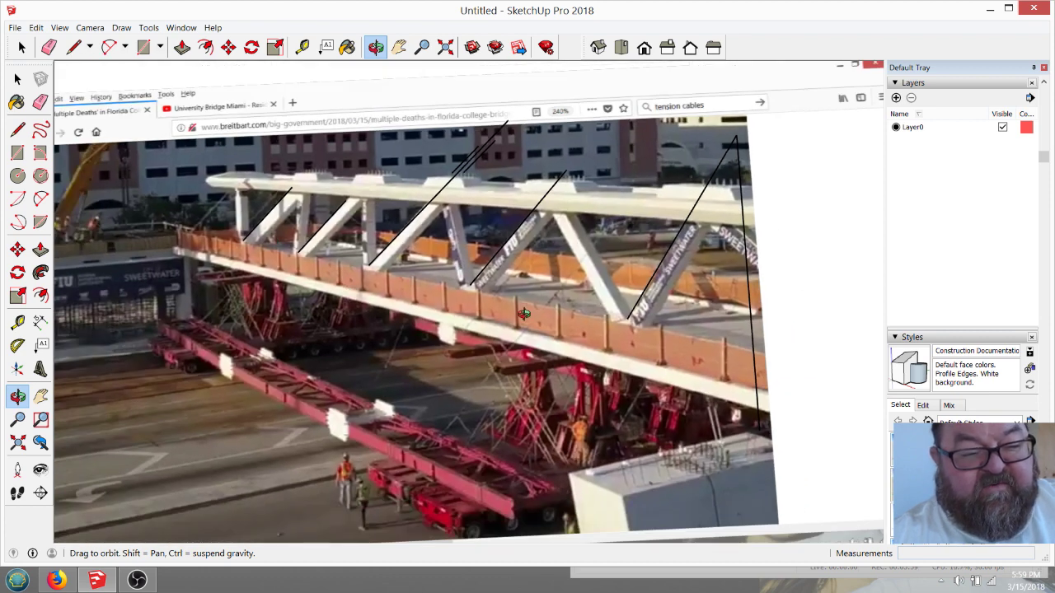
{"action": "scroll", "coordinate": [409, 281], "scroll_direction": "up", "scroll_amount": 2}
{"action": "scroll", "coordinate": [410, 280], "scroll_direction": "up", "scroll_amount": 1}
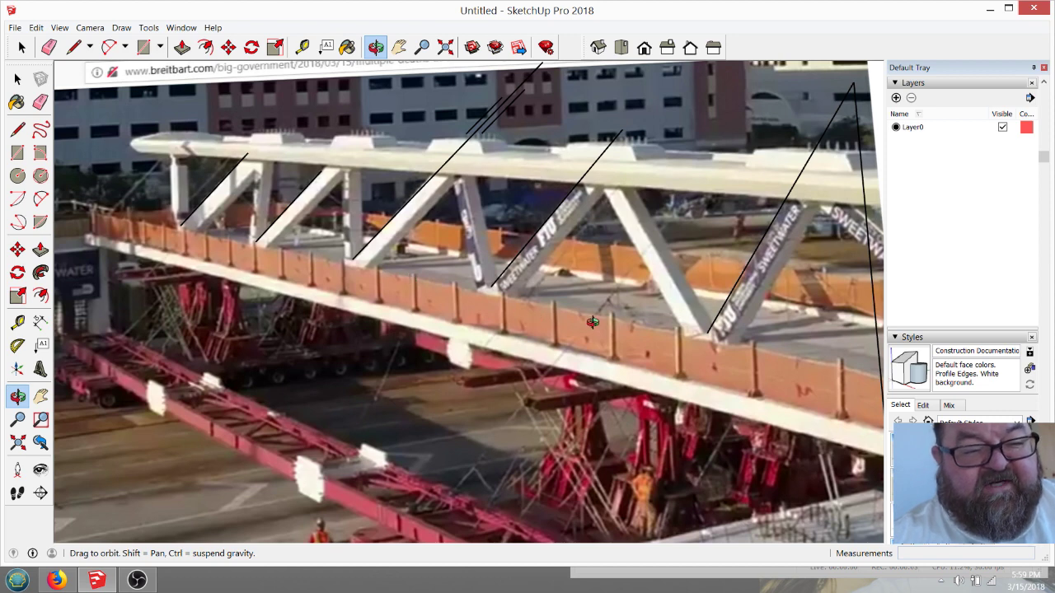
{"action": "scroll", "coordinate": [593, 323], "scroll_direction": "down", "scroll_amount": 2}
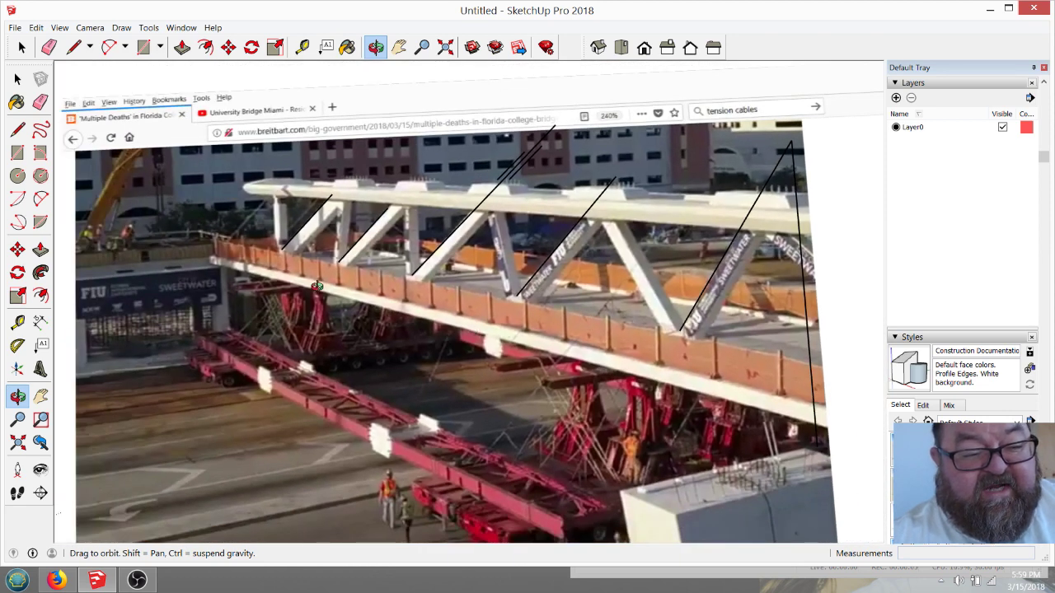
{"action": "scroll", "coordinate": [515, 320], "scroll_direction": "up", "scroll_amount": 1}
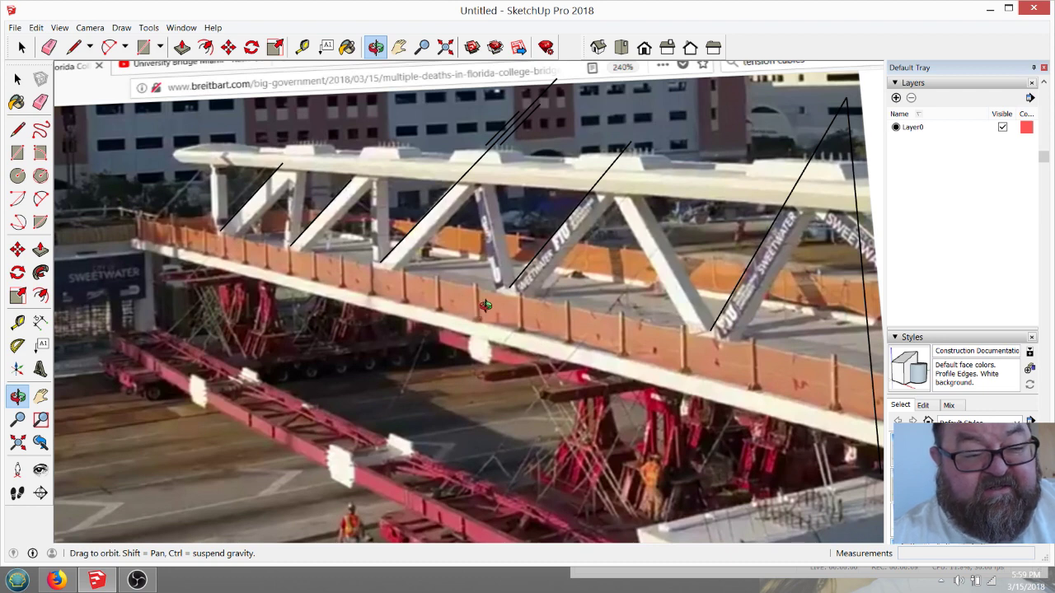
{"action": "scroll", "coordinate": [486, 306], "scroll_direction": "down", "scroll_amount": 1}
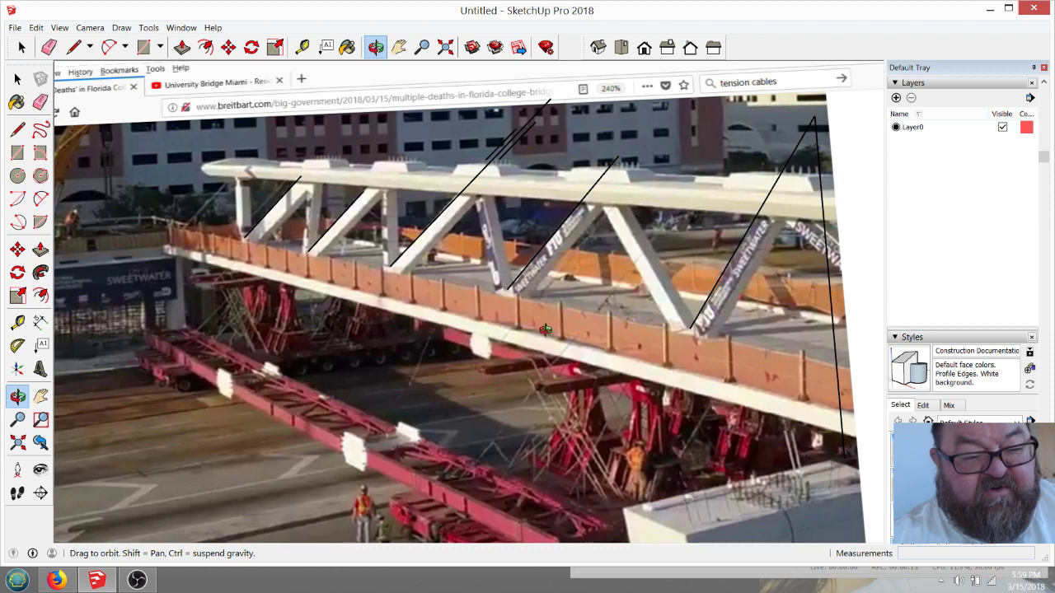
{"action": "scroll", "coordinate": [366, 294], "scroll_direction": "down", "scroll_amount": 1}
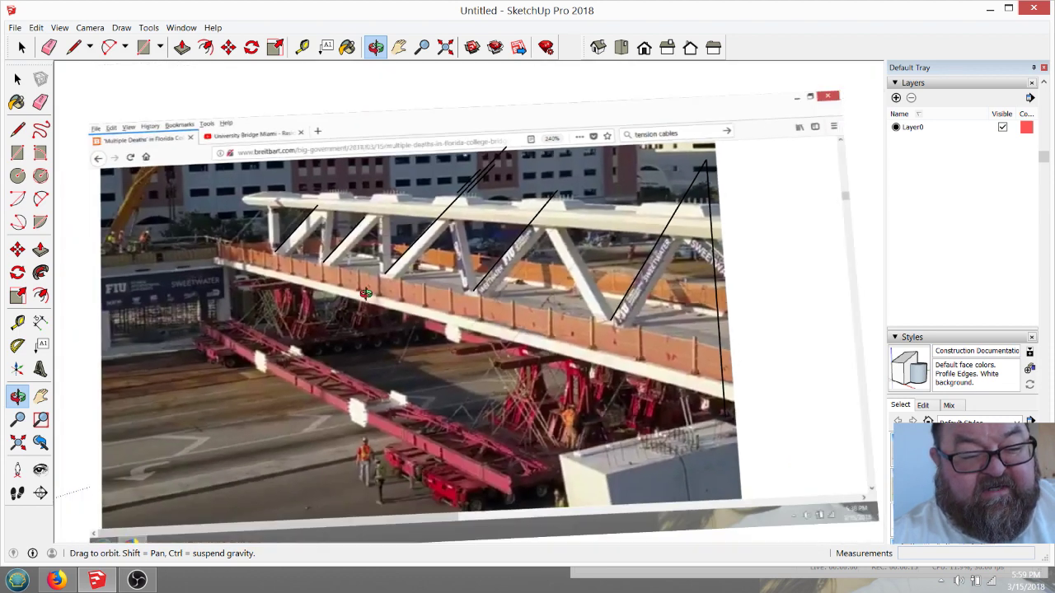
{"action": "scroll", "coordinate": [366, 293], "scroll_direction": "down", "scroll_amount": 1}
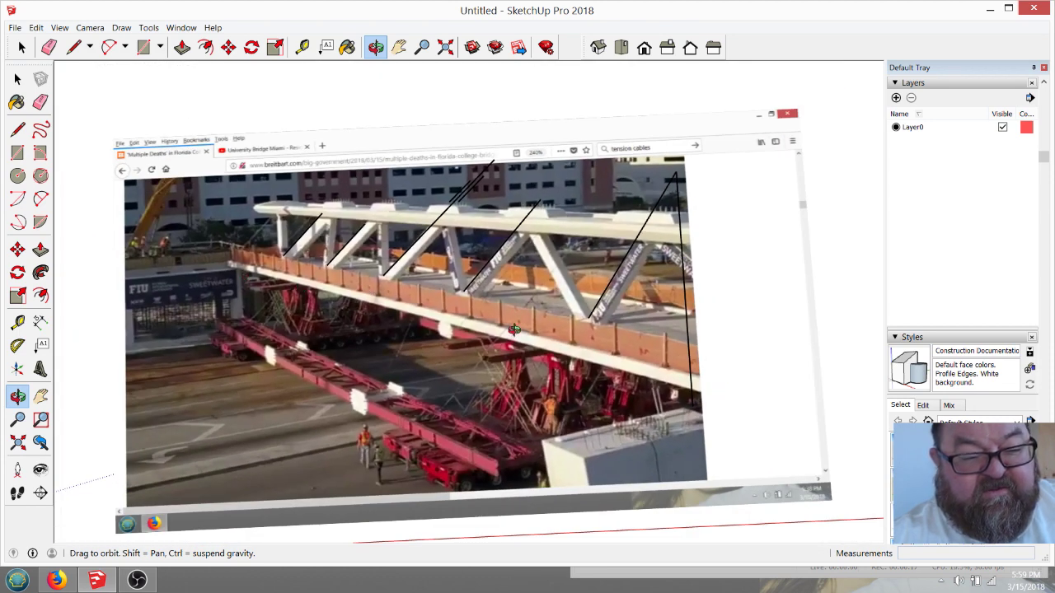
{"action": "key", "text": "F2"}
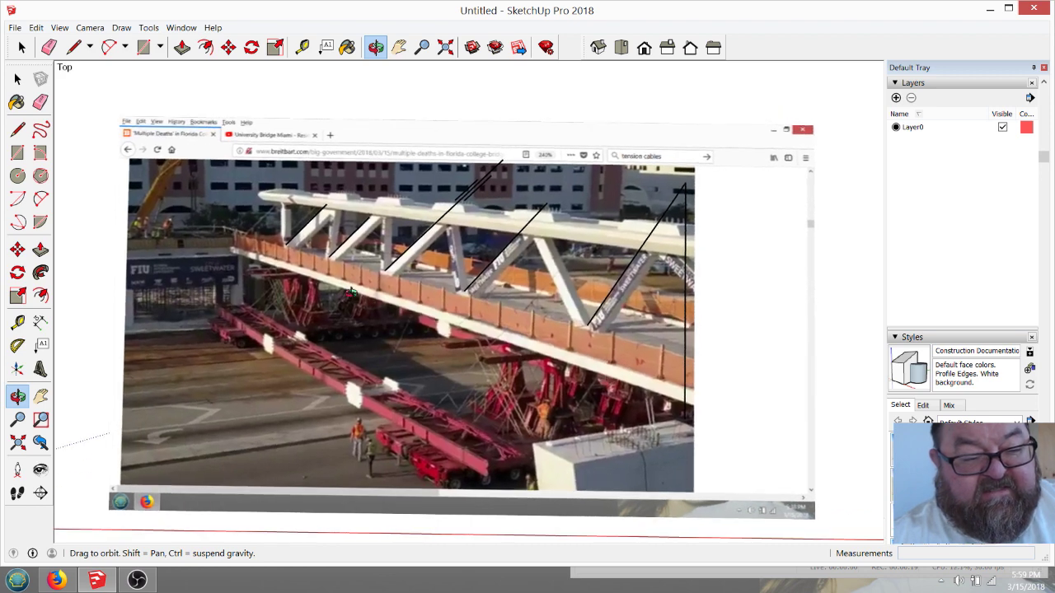
Step: Orbit the top view back into perspective, tilting the bridge photo to reveal its top
{"action": "left_click_drag", "start_coordinate": [502, 349], "coordinate": [493, 326]}
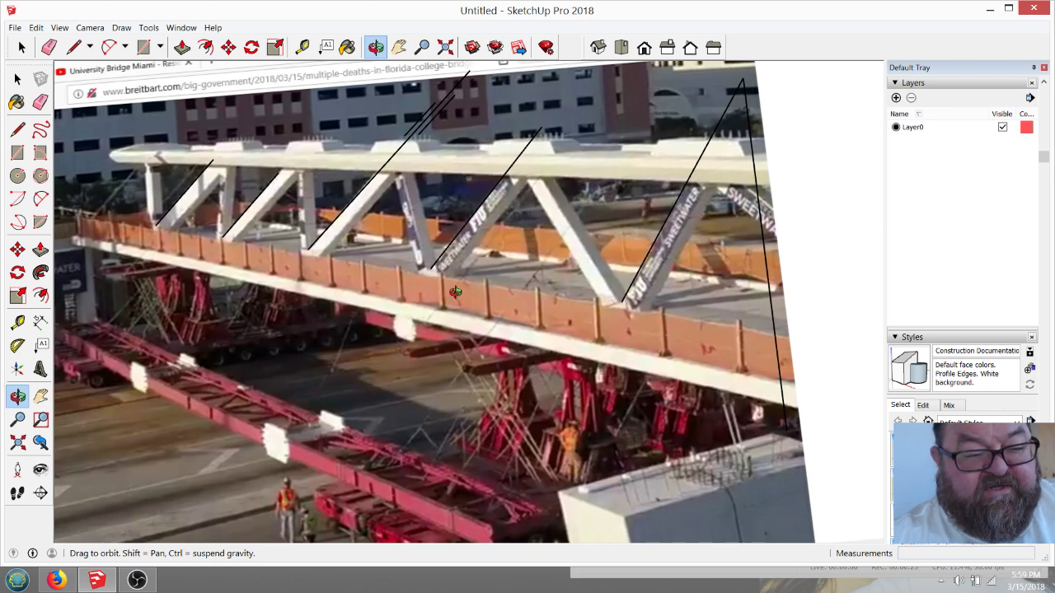
{"action": "left_click_drag", "start_coordinate": [496, 309], "coordinate": [489, 285]}
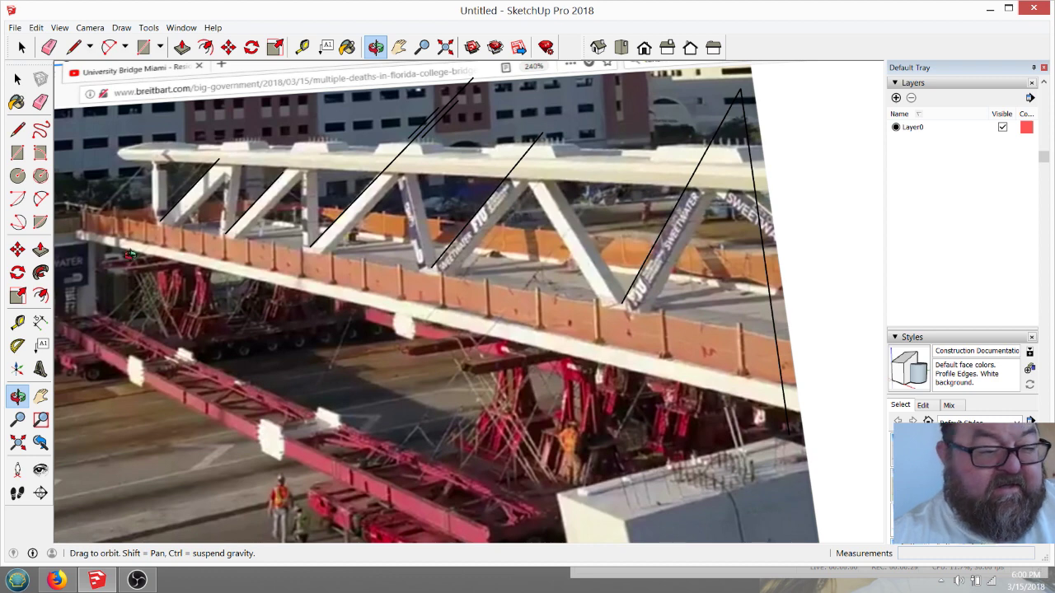
{"action": "left_click_drag", "start_coordinate": [677, 385], "coordinate": [674, 384]}
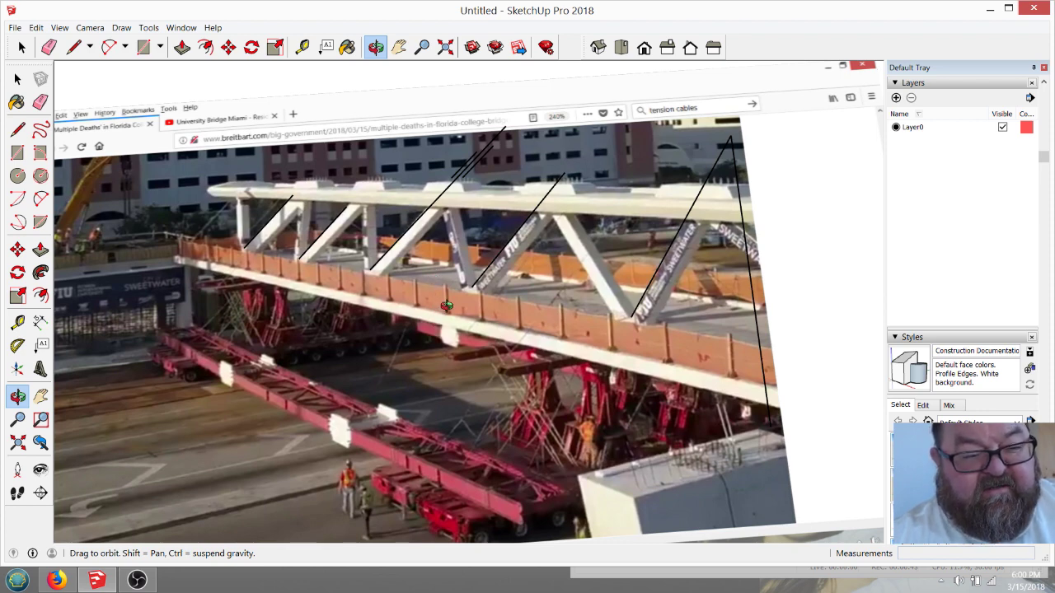
{"action": "scroll", "coordinate": [444, 352], "scroll_direction": "down", "scroll_amount": 2}
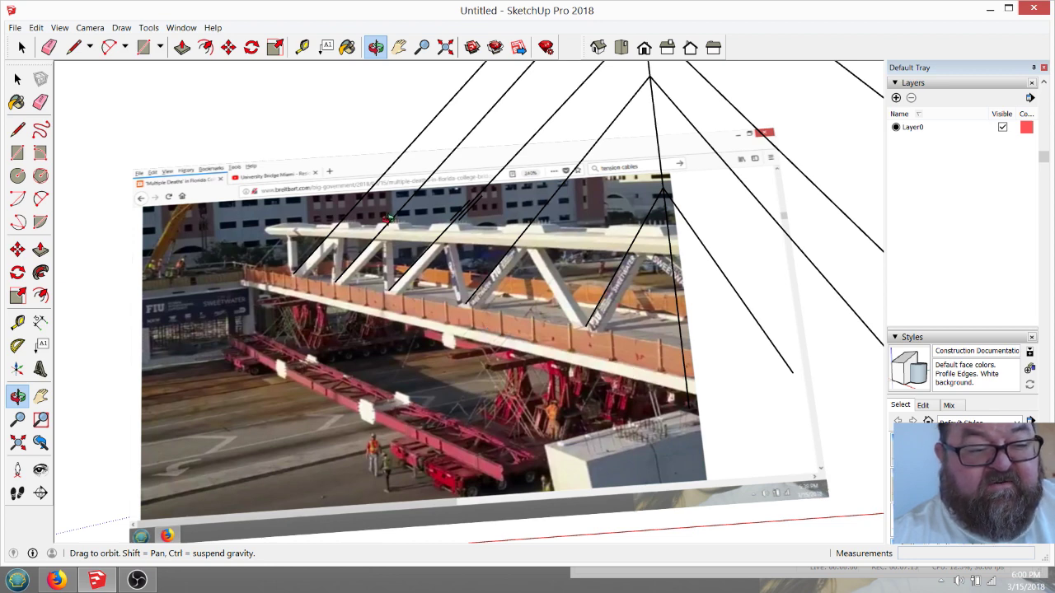
Step: Zoom in close on the photo's truss diagonals and switch to the Line tool
{"action": "scroll", "coordinate": [422, 327], "scroll_direction": "down", "scroll_amount": 2}
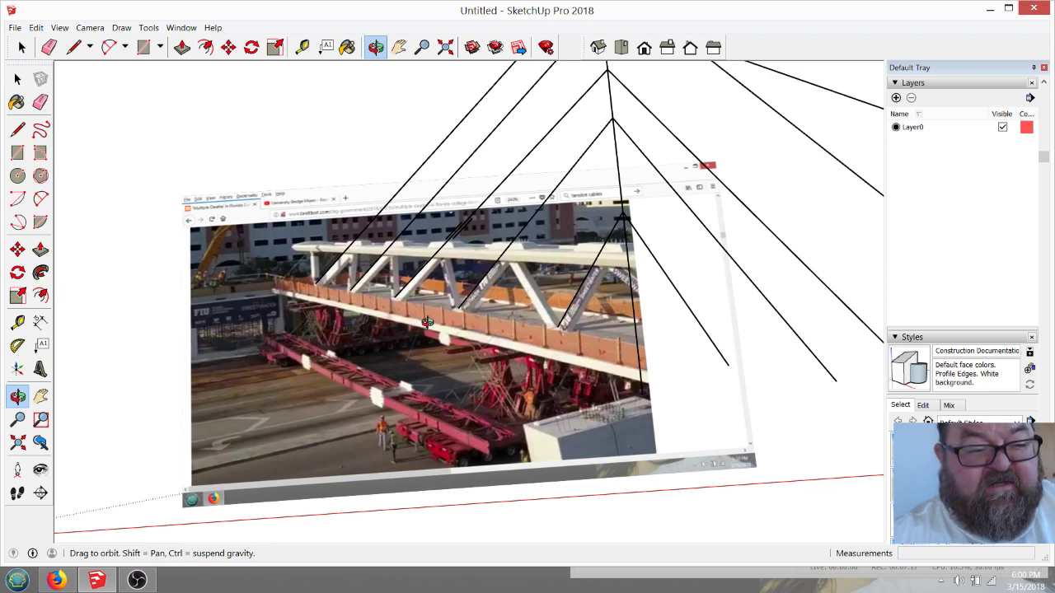
{"action": "scroll", "coordinate": [428, 322], "scroll_direction": "up", "scroll_amount": 4}
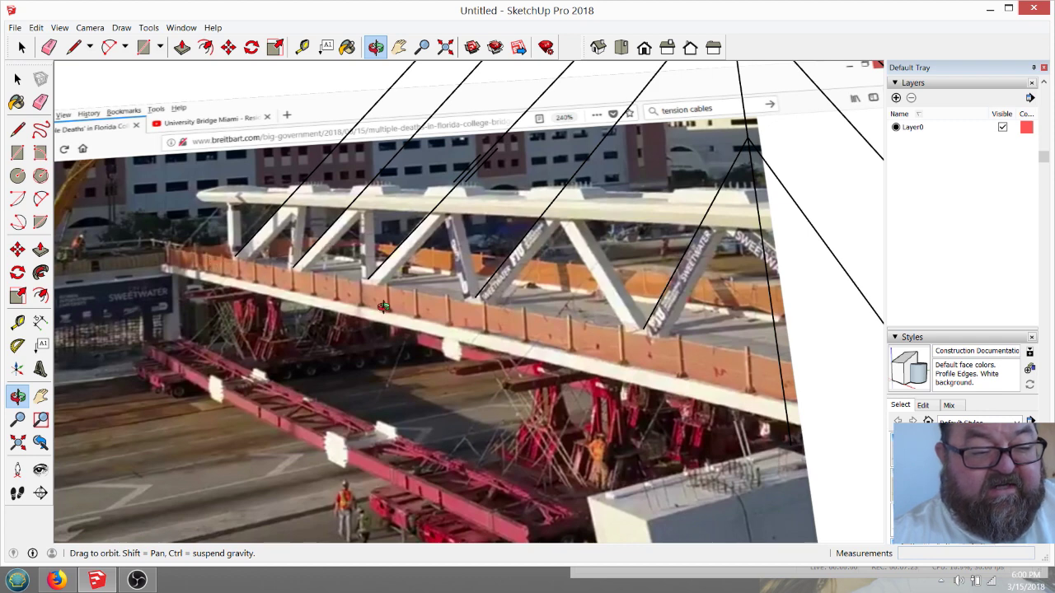
{"action": "scroll", "coordinate": [511, 314], "scroll_direction": "up", "scroll_amount": 2}
{"action": "scroll", "coordinate": [510, 314], "scroll_direction": "up", "scroll_amount": 2}
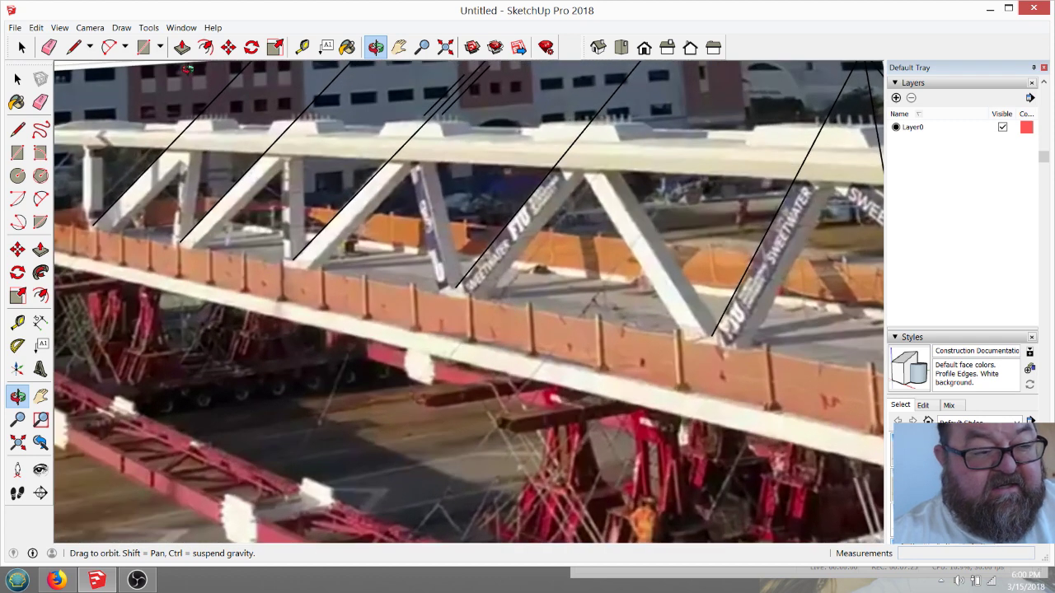
{"action": "left_click", "coordinate": [73, 47]}
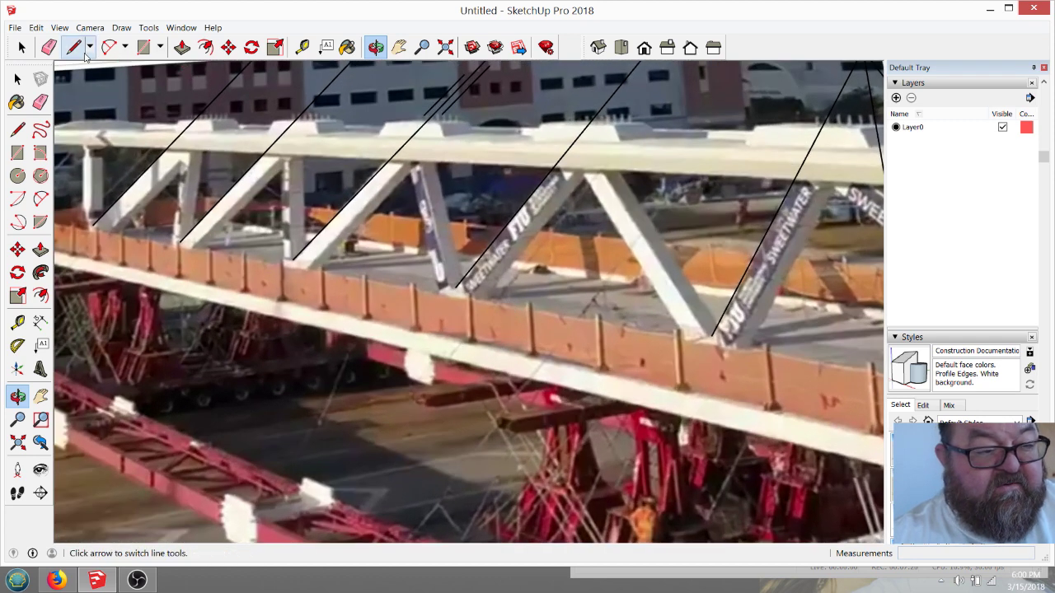
Step: Draw an eight-point zigzag chain linking the walkway edge to each truss diagonal's foot
{"action": "left_click", "coordinate": [468, 350]}
{"action": "left_click", "coordinate": [711, 290]}
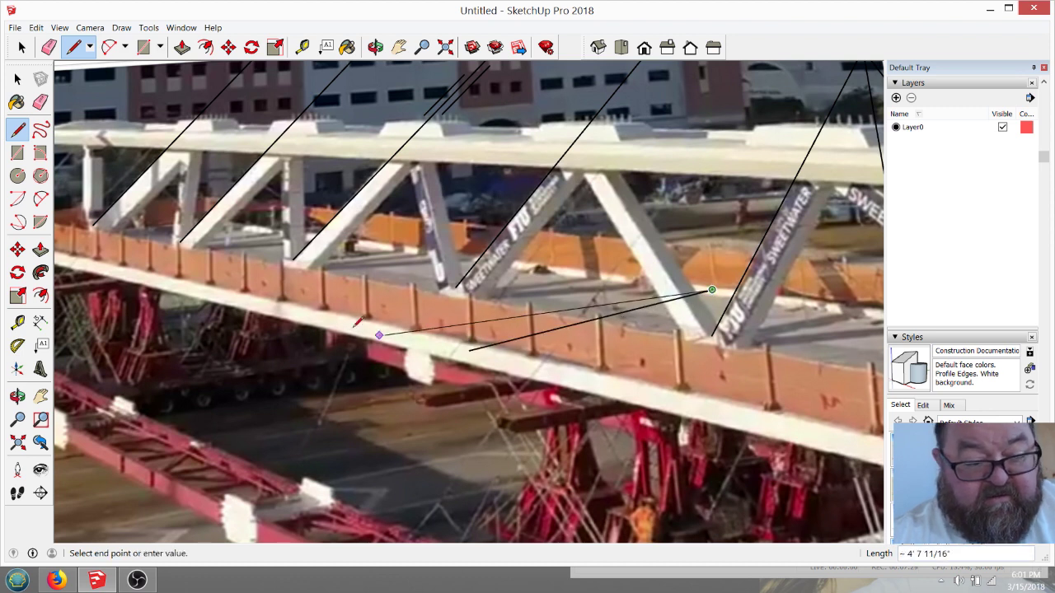
{"action": "left_click", "coordinate": [335, 314]}
{"action": "left_click", "coordinate": [539, 268]}
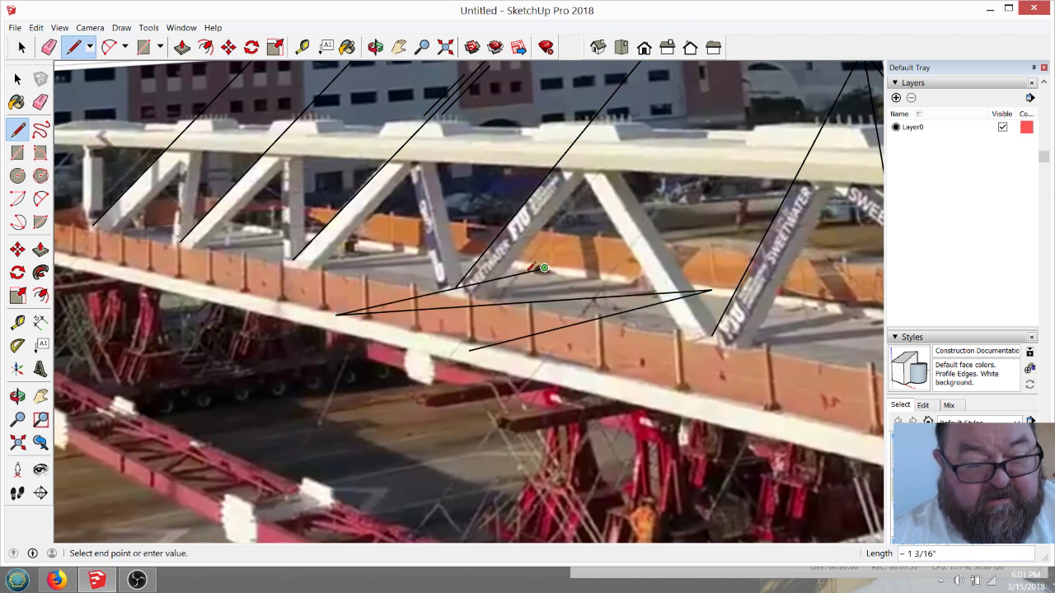
{"action": "left_click", "coordinate": [268, 286]}
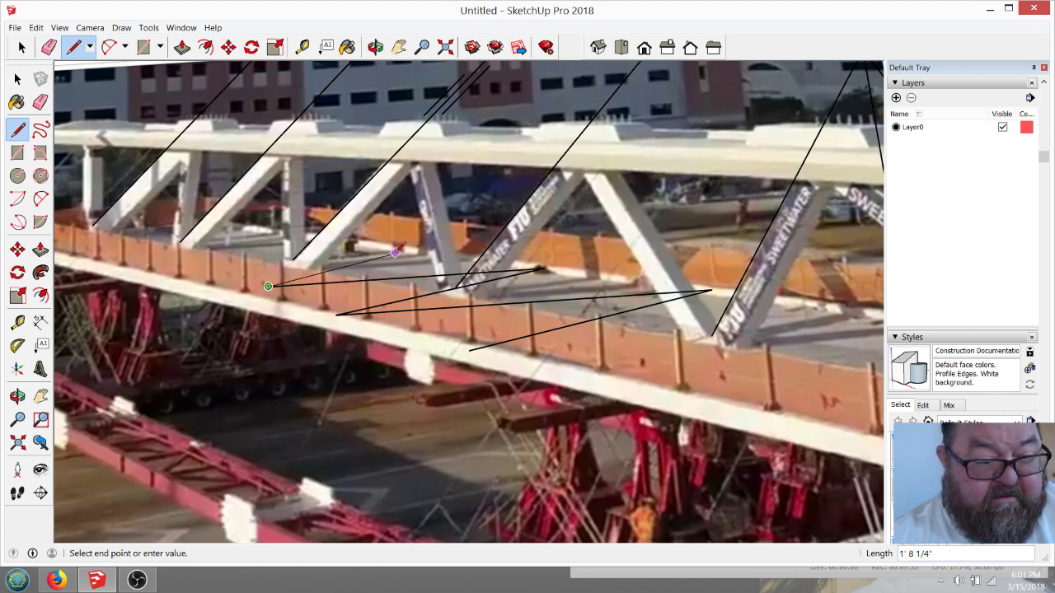
{"action": "left_click", "coordinate": [395, 252]}
{"action": "left_click", "coordinate": [155, 268]}
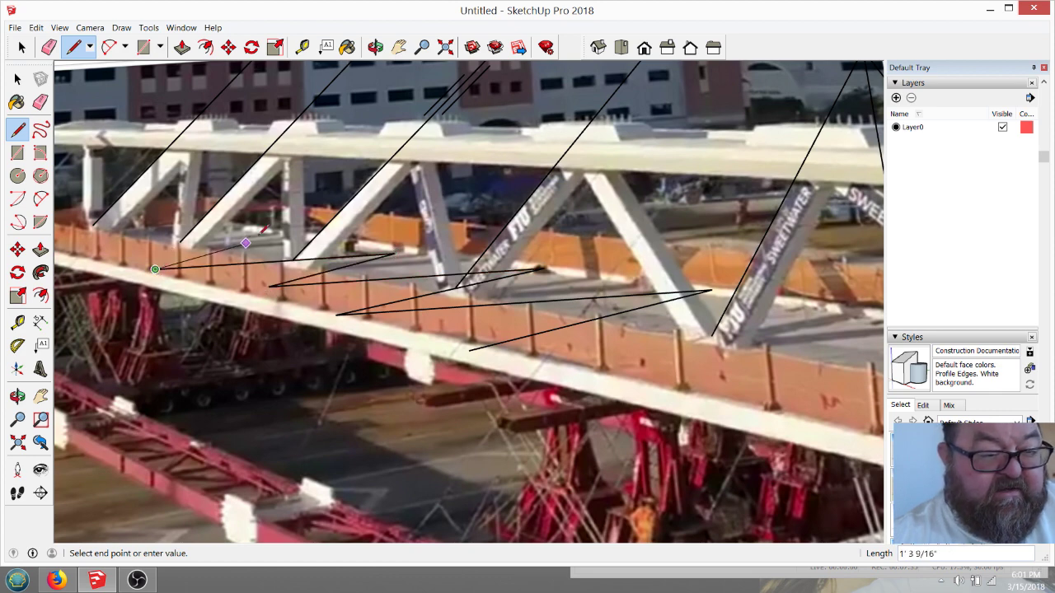
{"action": "left_click", "coordinate": [277, 231]}
{"action": "scroll", "coordinate": [225, 284], "scroll_direction": "down", "scroll_amount": 3}
{"action": "key", "text": "Escape"}
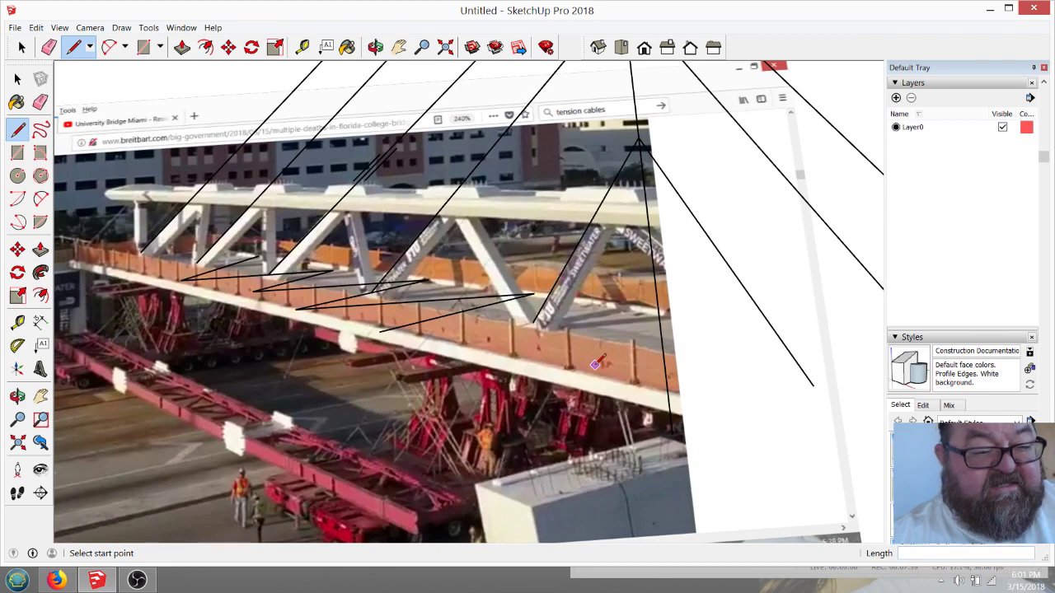
{"action": "scroll", "coordinate": [595, 363], "scroll_direction": "up", "scroll_amount": 1}
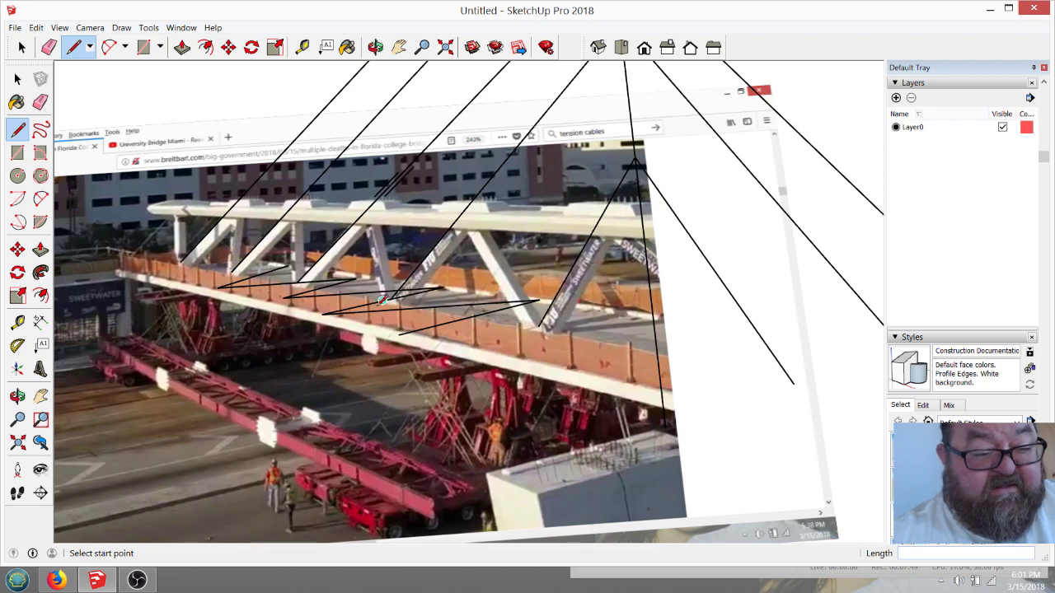
Step: Orbit and zoom to check the traced deck lines, then zoom out to show the whole pylon fan
{"action": "scroll", "coordinate": [382, 306], "scroll_direction": "up", "scroll_amount": 3}
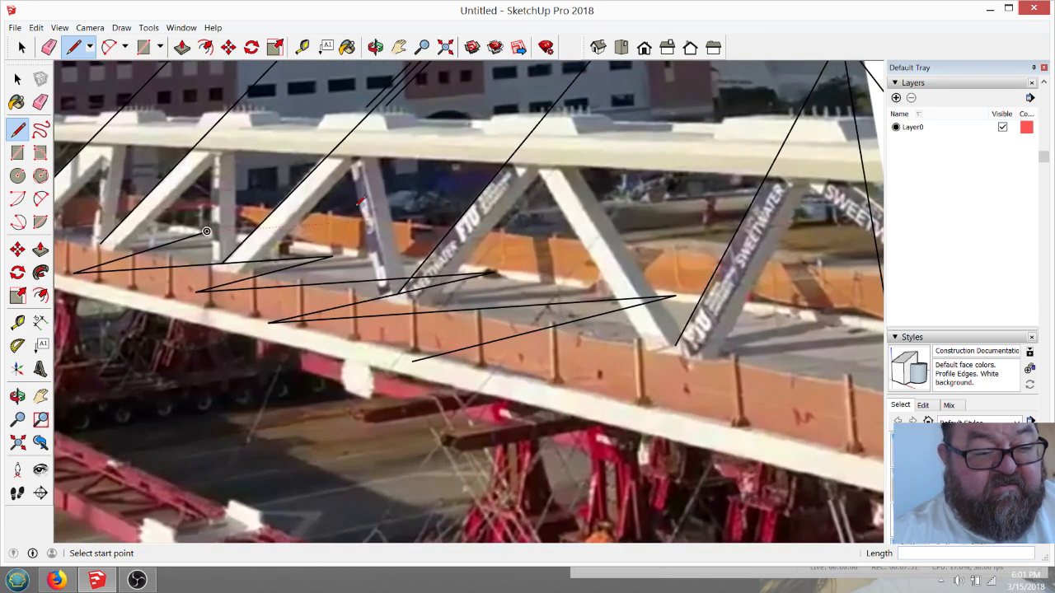
{"action": "scroll", "coordinate": [452, 310], "scroll_direction": "down", "scroll_amount": 5}
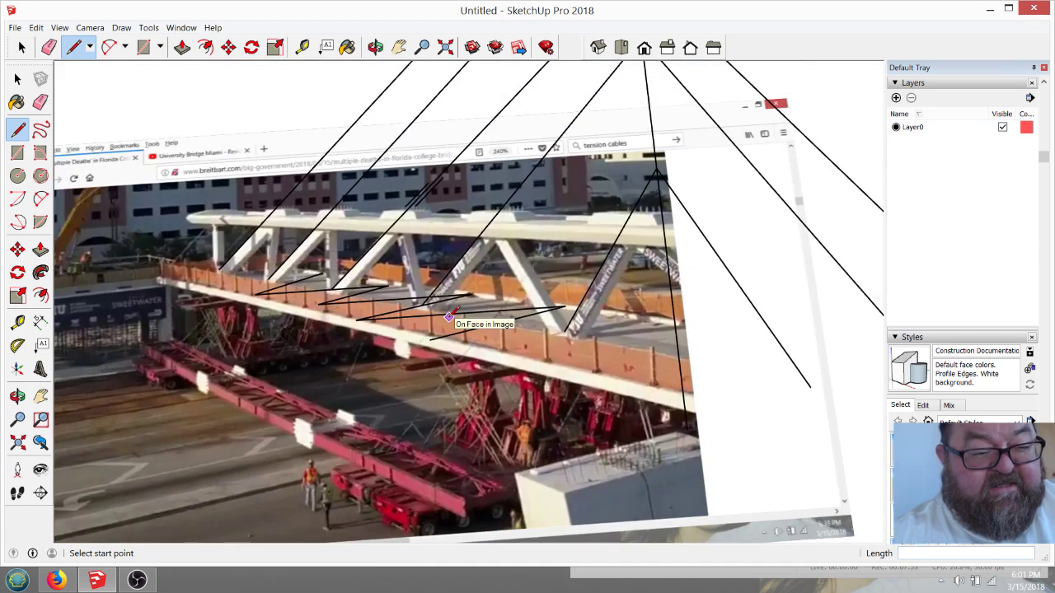
{"action": "middle_click_drag", "start_coordinate": [370, 288], "coordinate": [346, 280]}
{"action": "scroll", "coordinate": [329, 278], "scroll_direction": "up", "scroll_amount": 3}
{"action": "scroll", "coordinate": [315, 277], "scroll_direction": "up", "scroll_amount": 1}
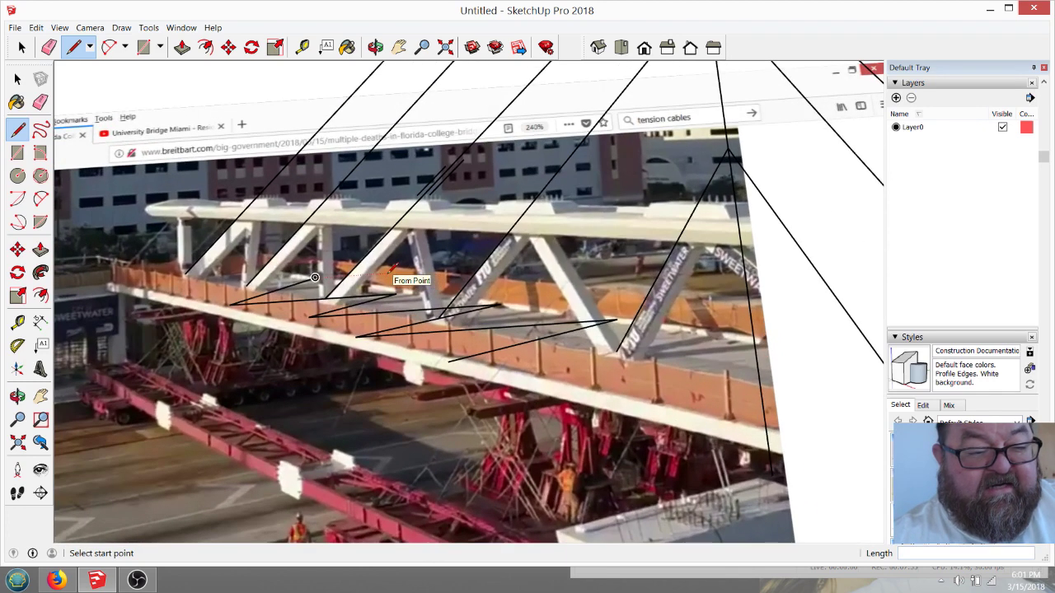
{"action": "scroll", "coordinate": [426, 309], "scroll_direction": "down", "scroll_amount": 1}
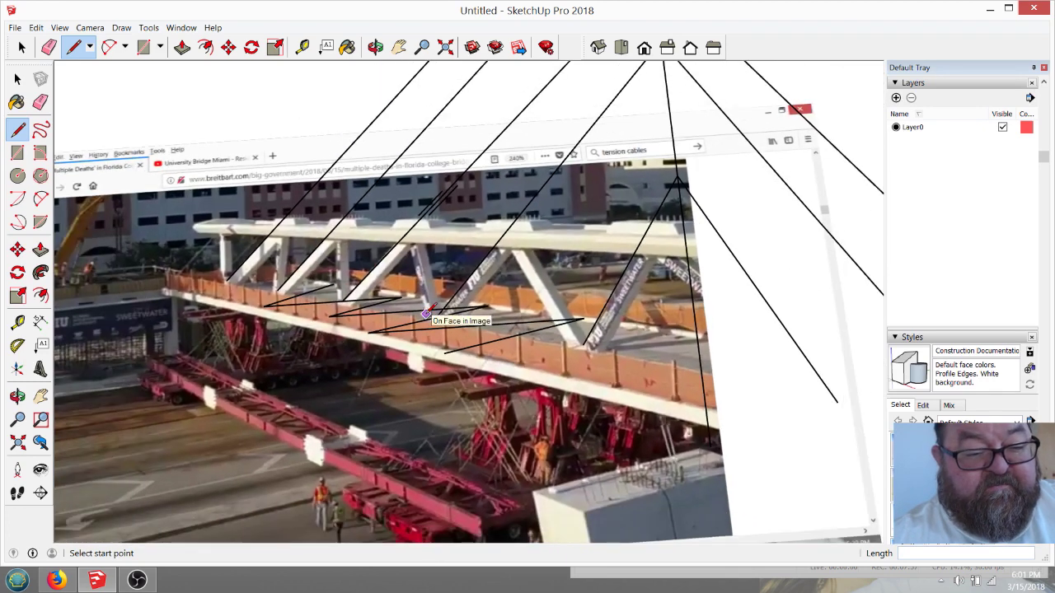
{"action": "scroll", "coordinate": [436, 315], "scroll_direction": "up", "scroll_amount": 1}
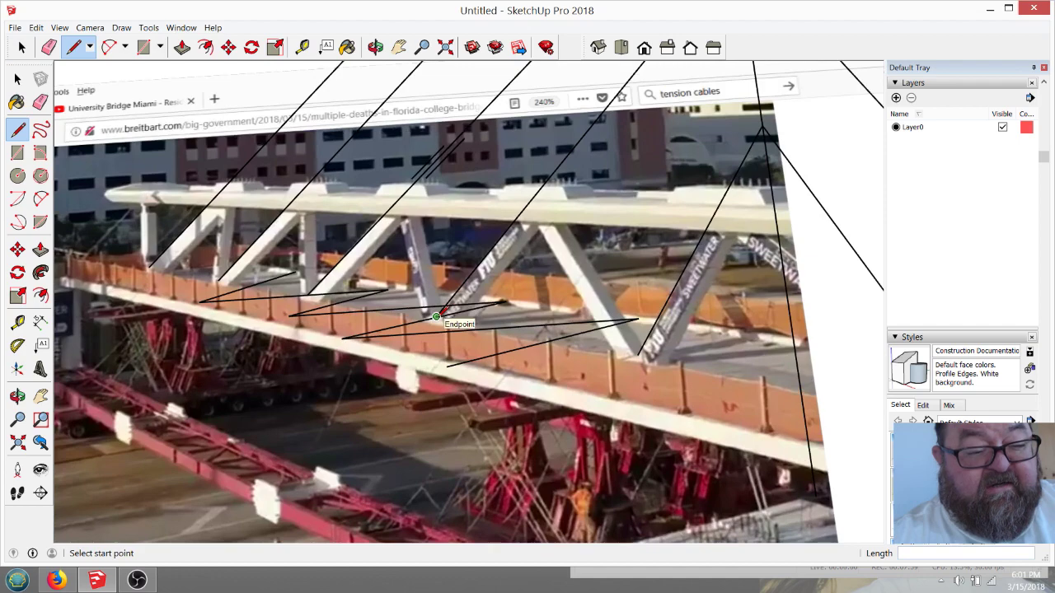
{"action": "scroll", "coordinate": [436, 316], "scroll_direction": "down", "scroll_amount": 3}
{"action": "scroll", "coordinate": [436, 315], "scroll_direction": "up", "scroll_amount": 3}
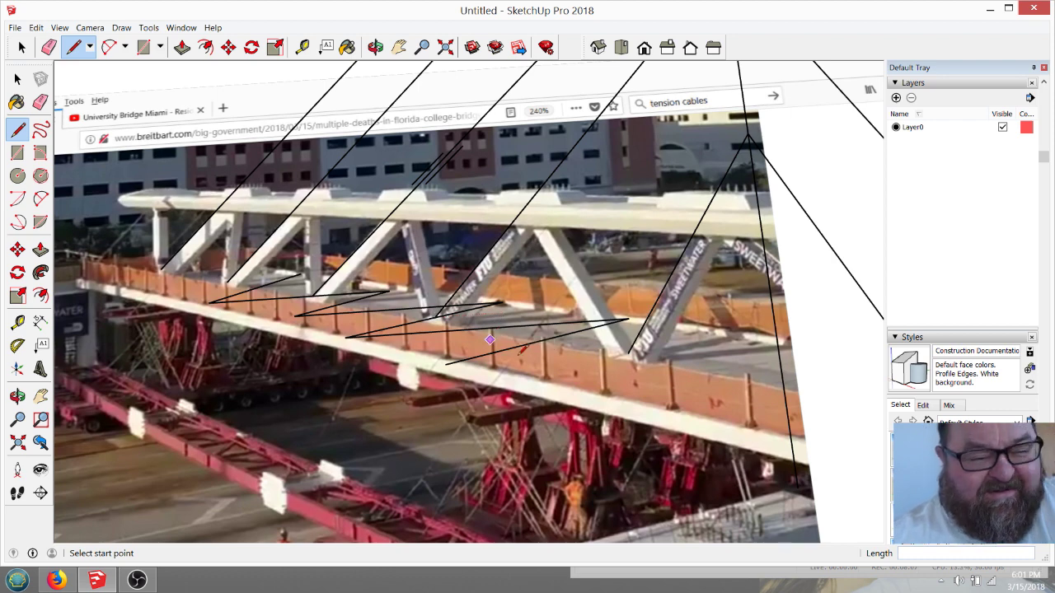
{"action": "scroll", "coordinate": [486, 337], "scroll_direction": "down", "scroll_amount": 2}
{"action": "scroll", "coordinate": [461, 335], "scroll_direction": "up", "scroll_amount": 3}
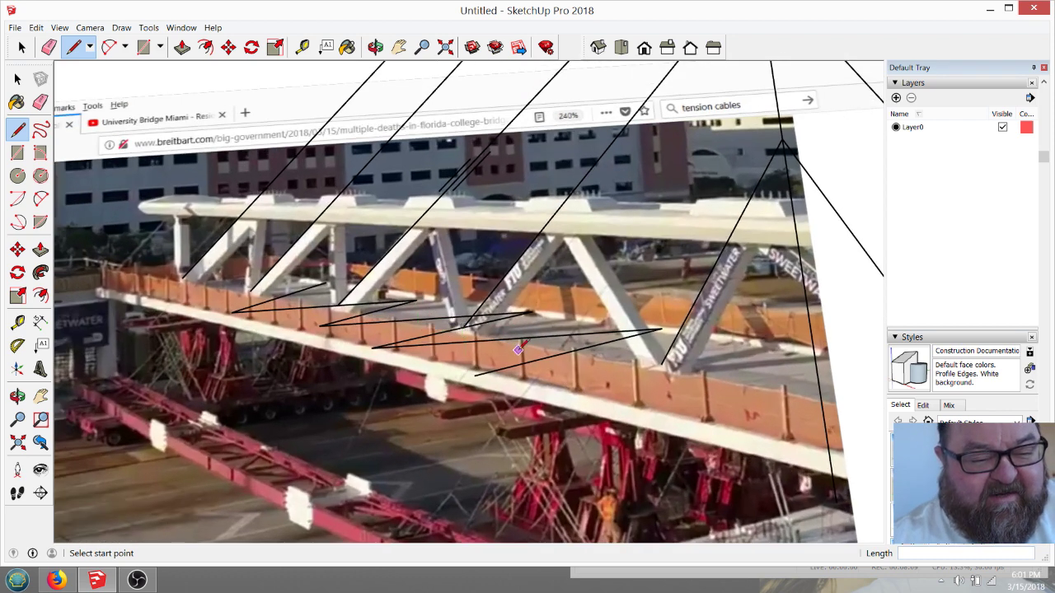
{"action": "scroll", "coordinate": [494, 335], "scroll_direction": "down", "scroll_amount": 1}
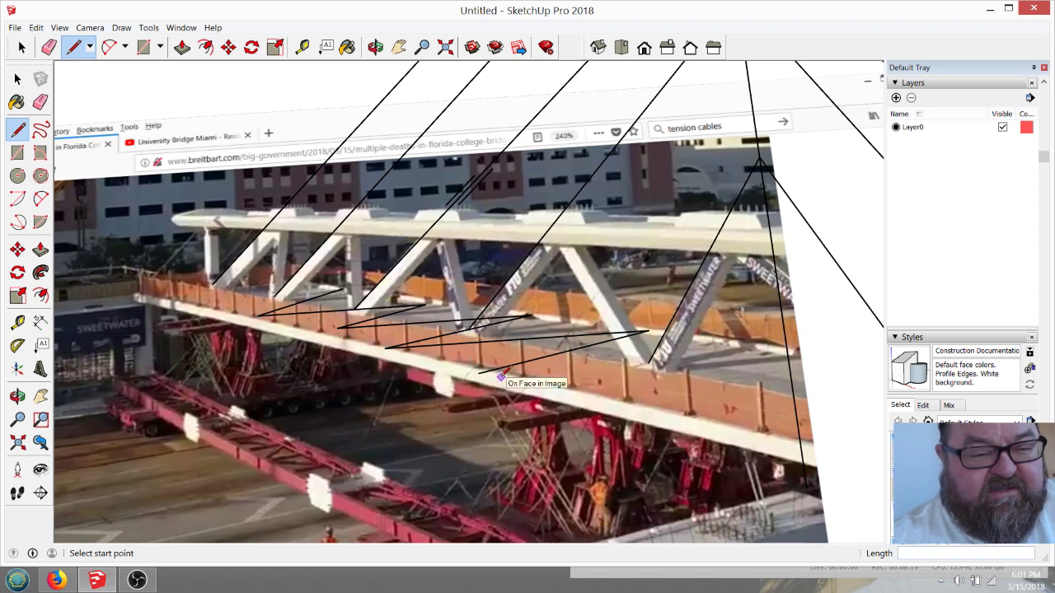
{"action": "scroll", "coordinate": [325, 339], "scroll_direction": "down", "scroll_amount": 2}
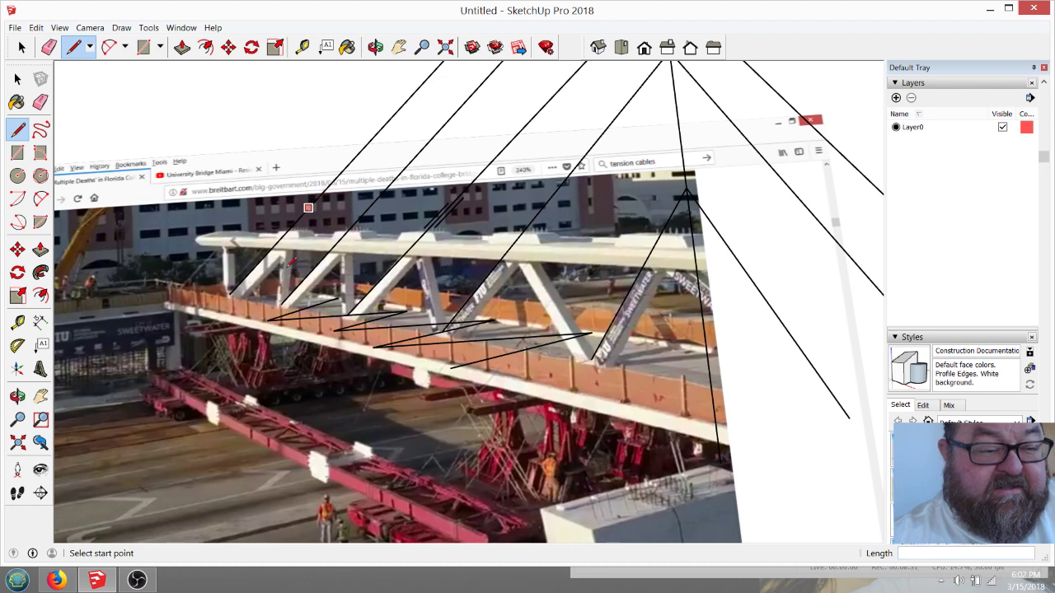
{"action": "scroll", "coordinate": [308, 208], "scroll_direction": "down", "scroll_amount": 3}
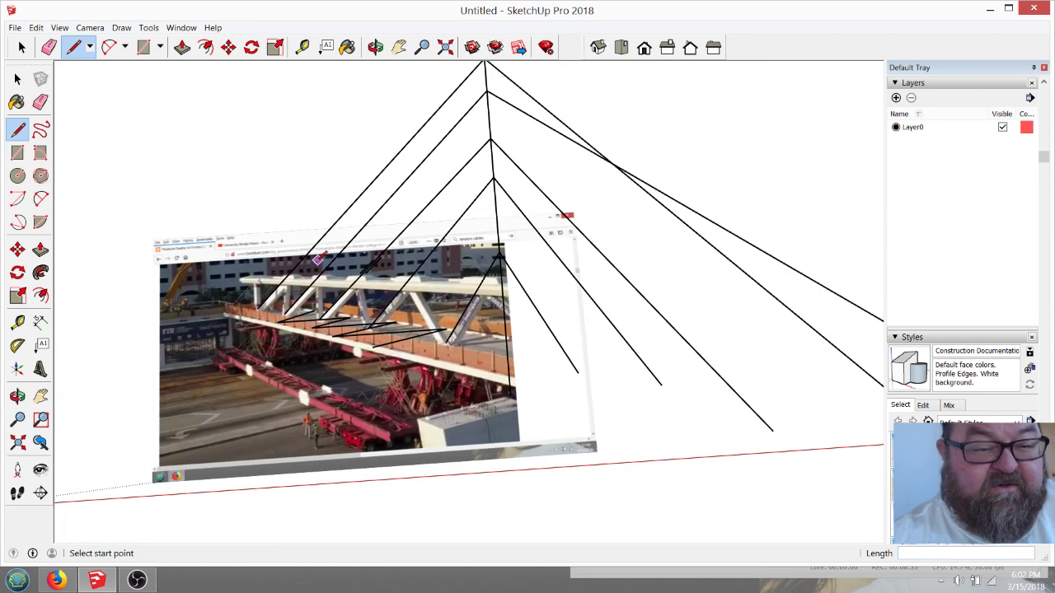
{"action": "scroll", "coordinate": [318, 259], "scroll_direction": "down", "scroll_amount": 1}
Step: Erase the stray cable line running from the pylon to the lower right
{"action": "left_click", "coordinate": [49, 47]}
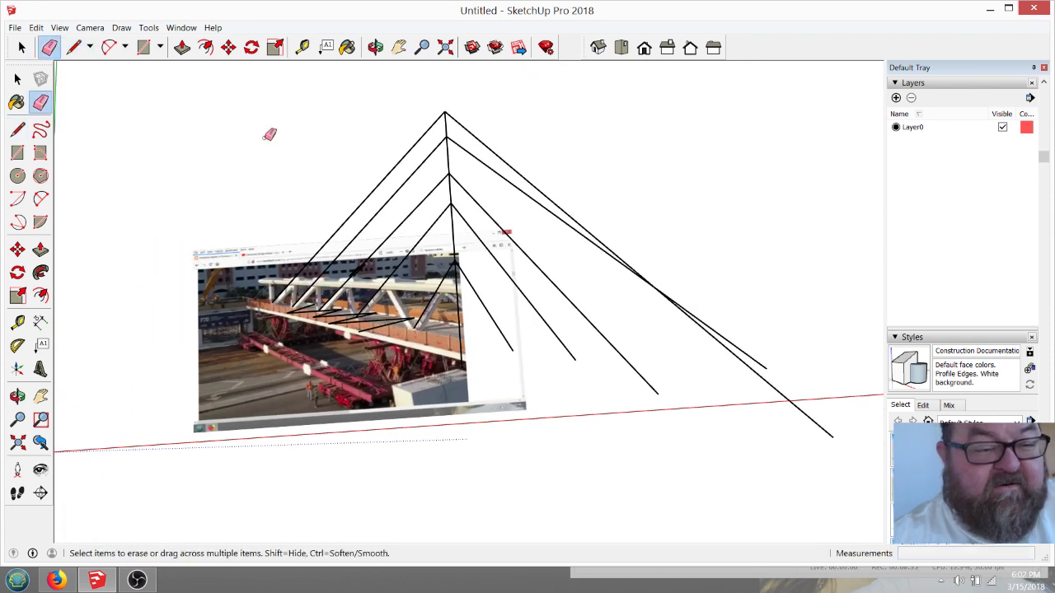
{"action": "left_click", "coordinate": [494, 171]}
{"action": "scroll", "coordinate": [354, 216], "scroll_direction": "up", "scroll_amount": 2}
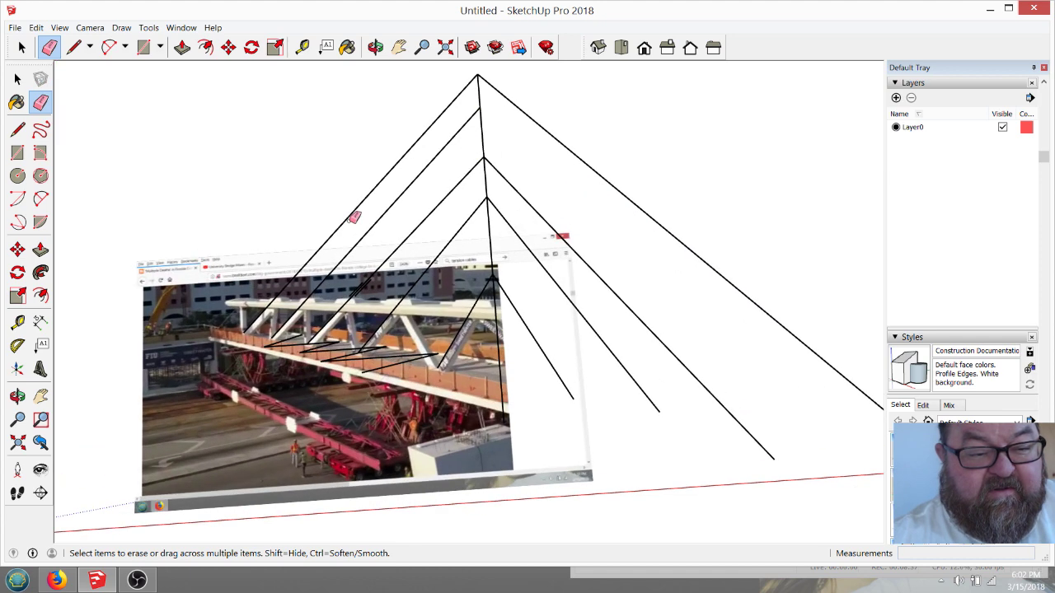
{"action": "scroll", "coordinate": [412, 266], "scroll_direction": "up", "scroll_amount": 1}
Step: Orbit the view back so it lines up with the bridge photo plane
{"action": "left_click", "coordinate": [375, 47]}
{"action": "left_click_drag", "start_coordinate": [622, 329], "coordinate": [415, 421]}
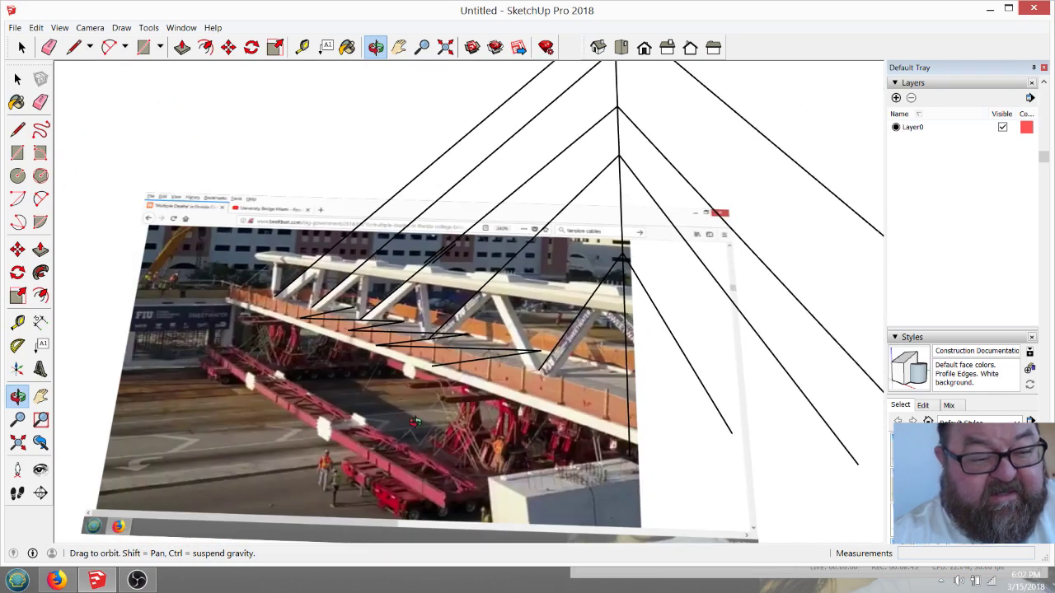
{"action": "scroll", "coordinate": [408, 425], "scroll_direction": "up", "scroll_amount": 3}
{"action": "scroll", "coordinate": [508, 460], "scroll_direction": "down", "scroll_amount": 2}
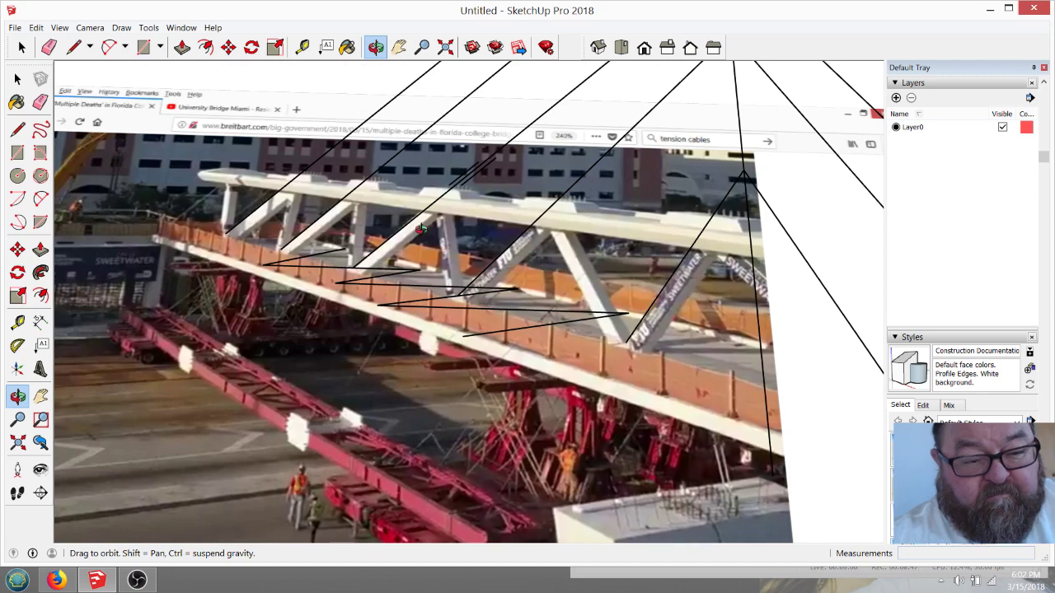
{"action": "scroll", "coordinate": [420, 228], "scroll_direction": "up", "scroll_amount": 3}
{"action": "scroll", "coordinate": [522, 364], "scroll_direction": "down", "scroll_amount": 1}
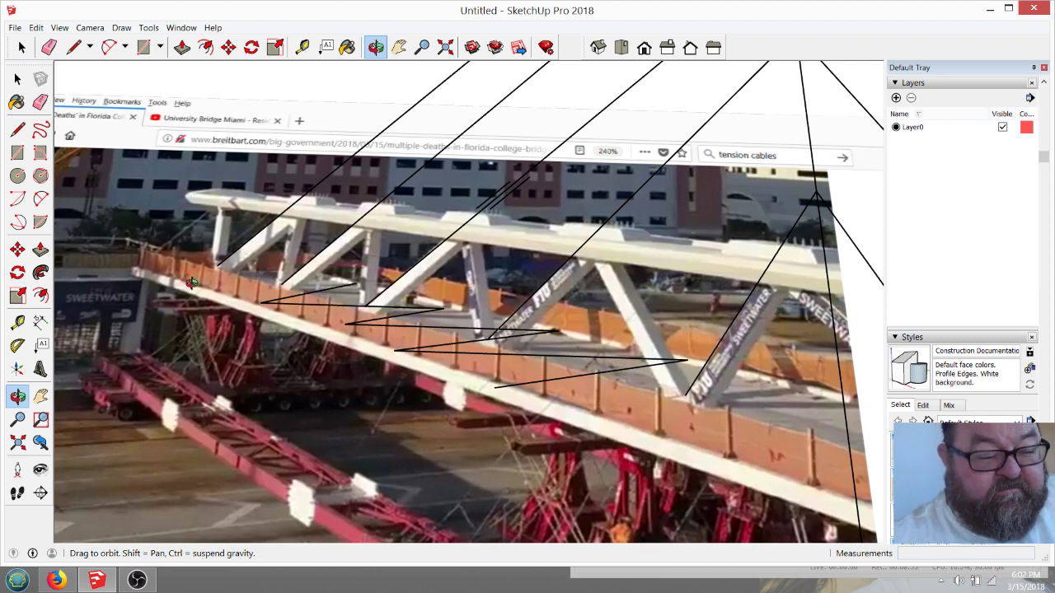
{"action": "left_click_drag", "start_coordinate": [191, 282], "coordinate": [360, 311]}
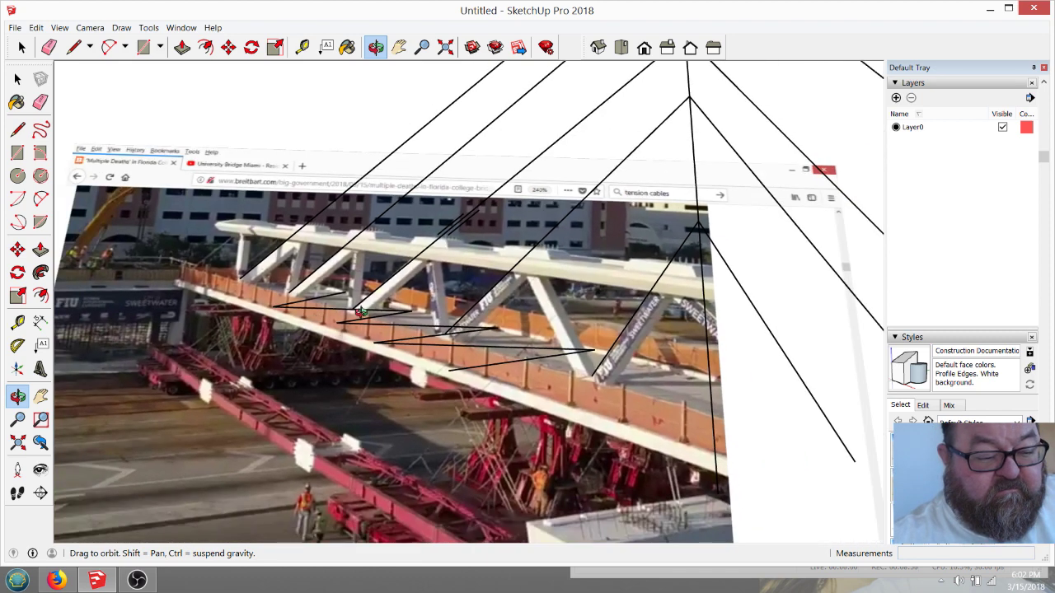
Step: Watch the University Bridge Miami rendering video full screen in Firefox, then exit full screen
{"action": "left_click", "coordinate": [58, 581]}
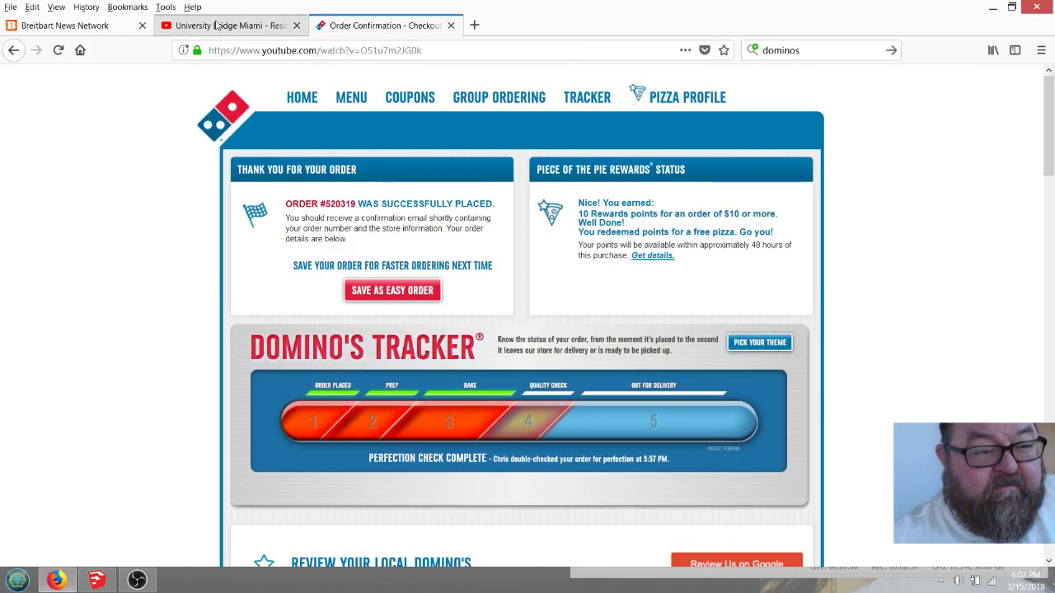
{"action": "left_click", "coordinate": [216, 25]}
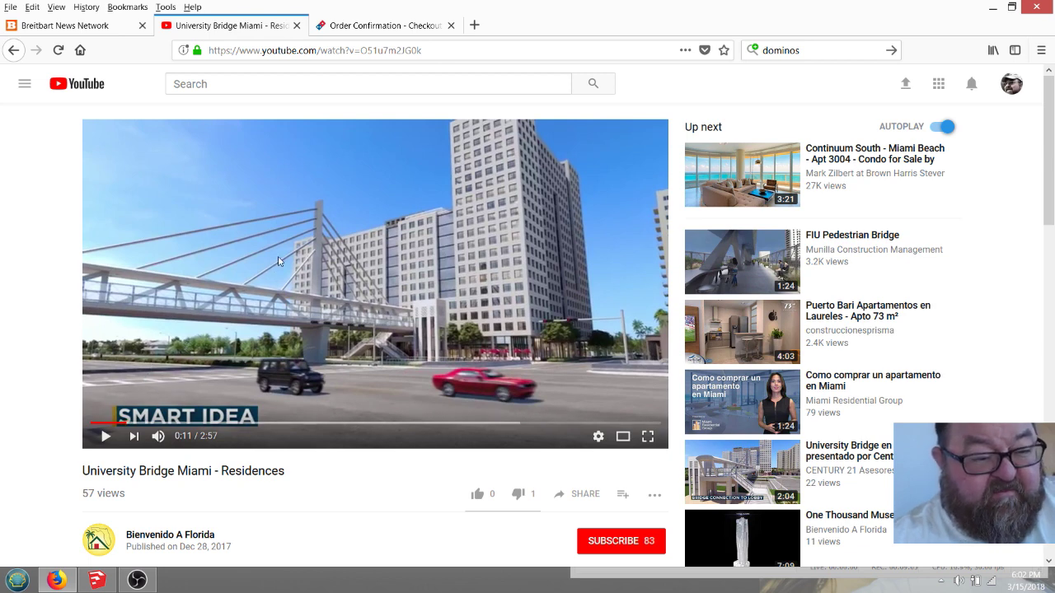
{"action": "scroll", "coordinate": [274, 262], "scroll_direction": "up", "scroll_amount": 3, "text": "ctrl"}
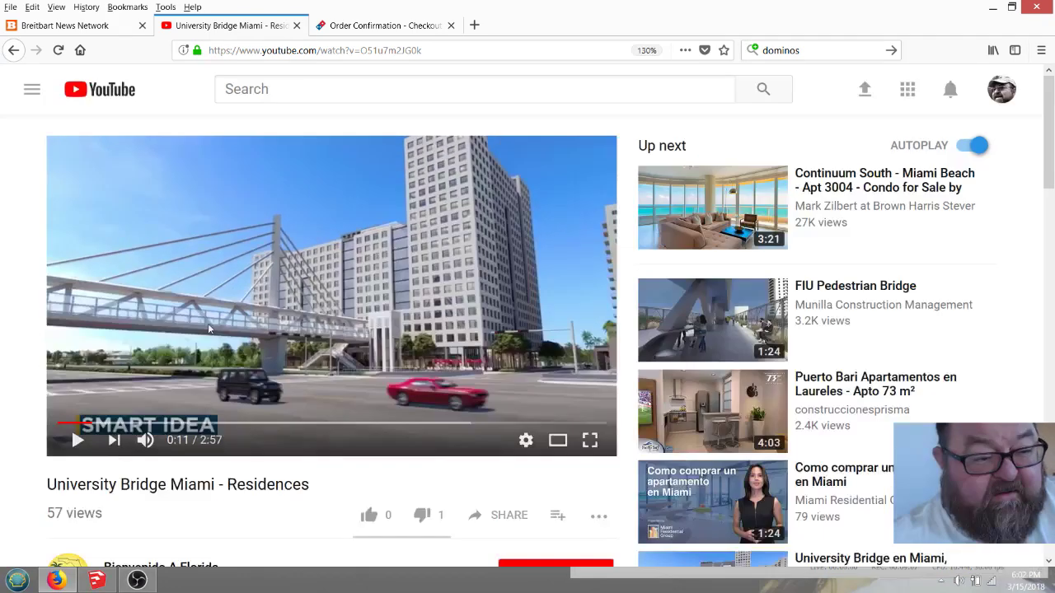
{"action": "scroll", "coordinate": [156, 346], "scroll_direction": "up", "scroll_amount": 1, "text": "ctrl"}
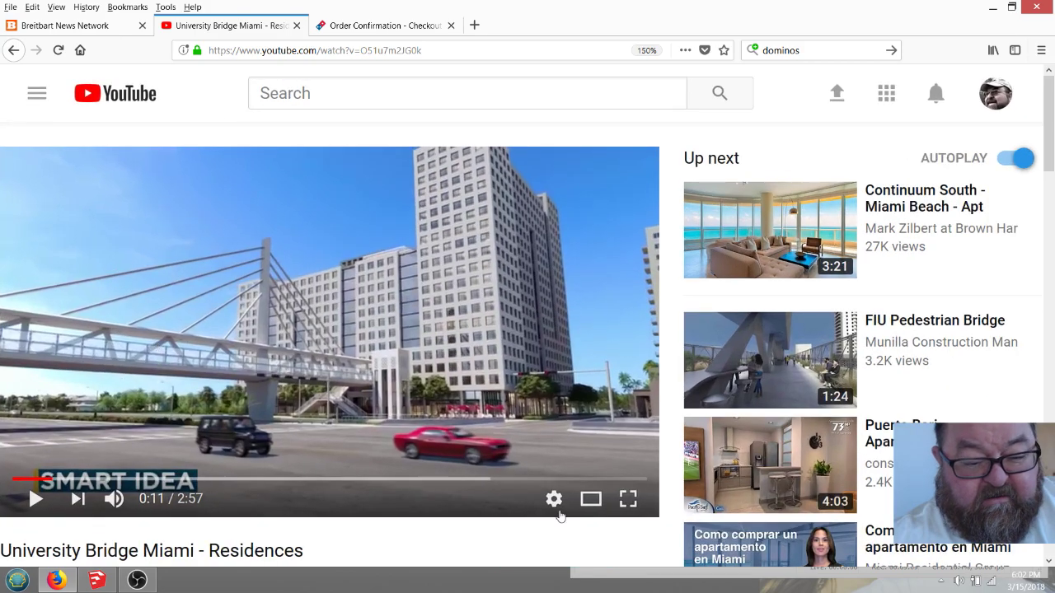
{"action": "left_click", "coordinate": [628, 500]}
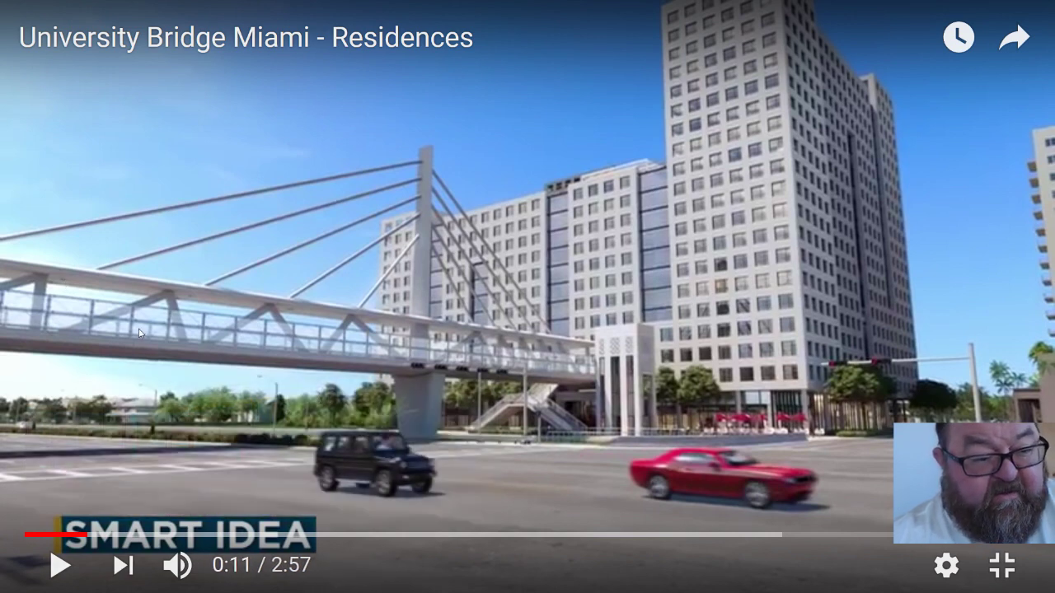
{"action": "key", "text": "Escape"}
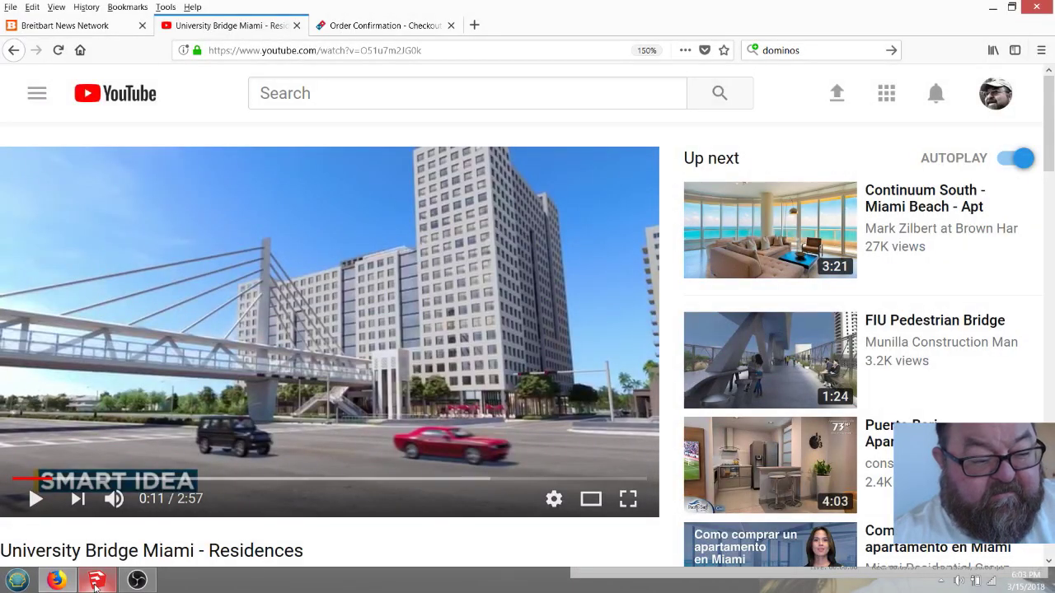
Step: Return to SketchUp and open 3D Warehouse via File > 3D Warehouse > Get Models
{"action": "left_click", "coordinate": [95, 582]}
{"action": "left_click", "coordinate": [16, 27]}
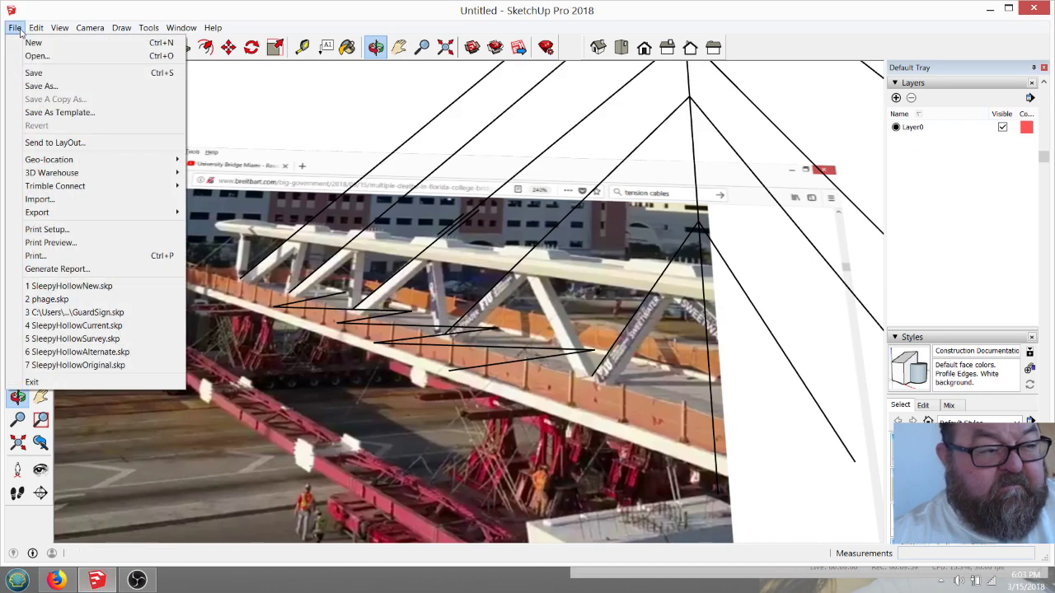
{"action": "mouse_move", "coordinate": [59, 173]}
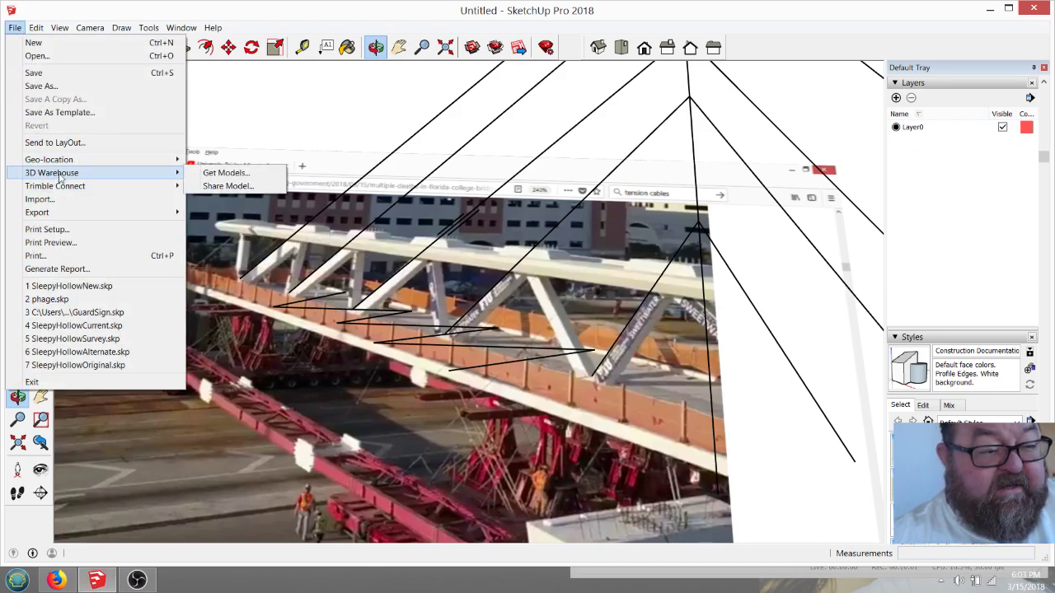
{"action": "left_click", "coordinate": [195, 176]}
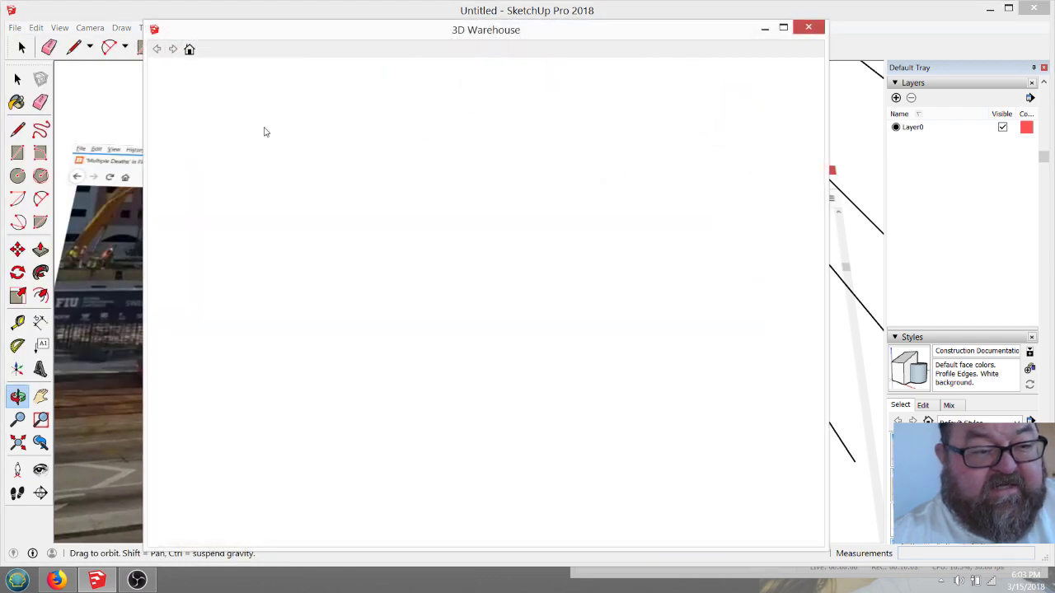
Step: Search 3D Warehouse for 'truss bridge' and open the Warren Truss Bridge model page
{"action": "left_click", "coordinate": [221, 67]}
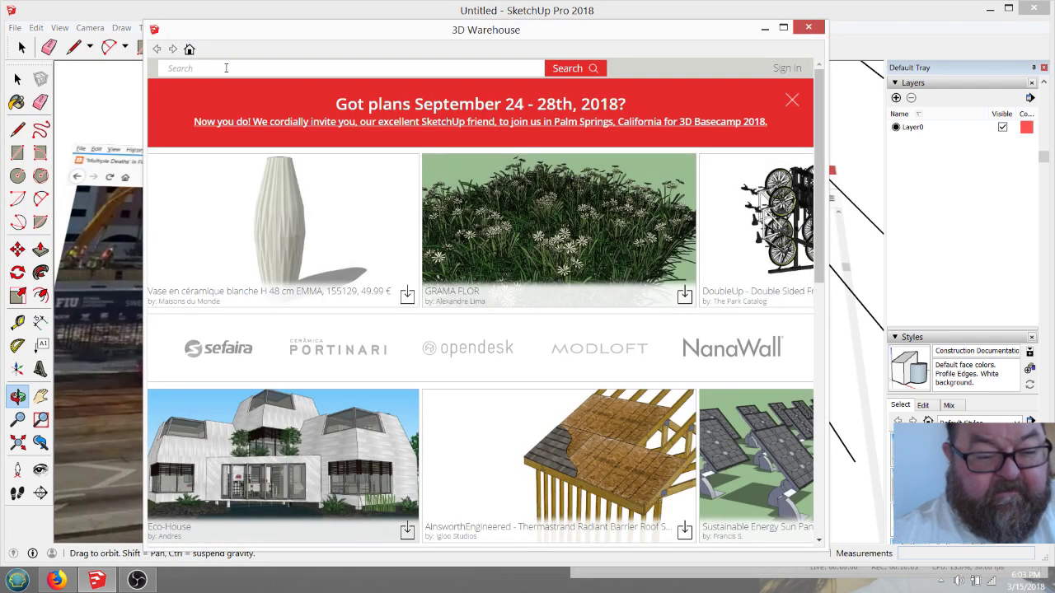
{"action": "type", "text": "truss brid"}
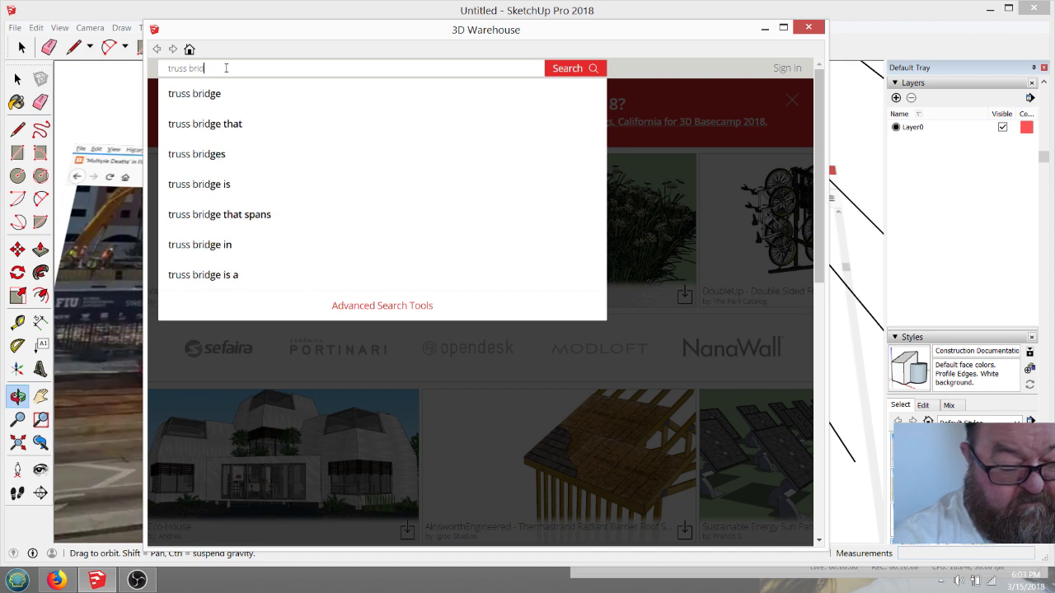
{"action": "key", "text": "BackSpace"}
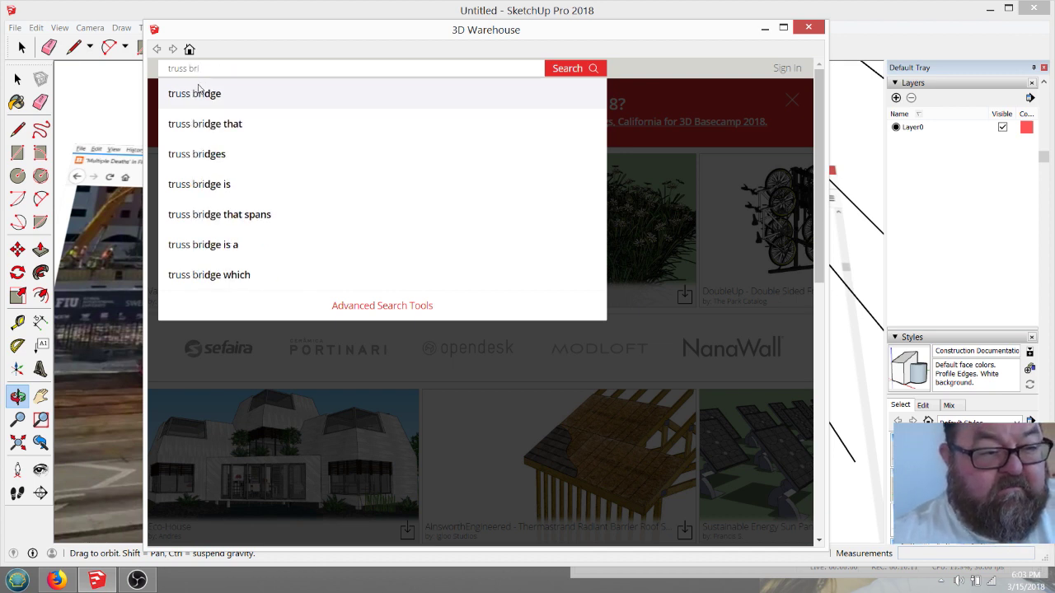
{"action": "left_click", "coordinate": [197, 91]}
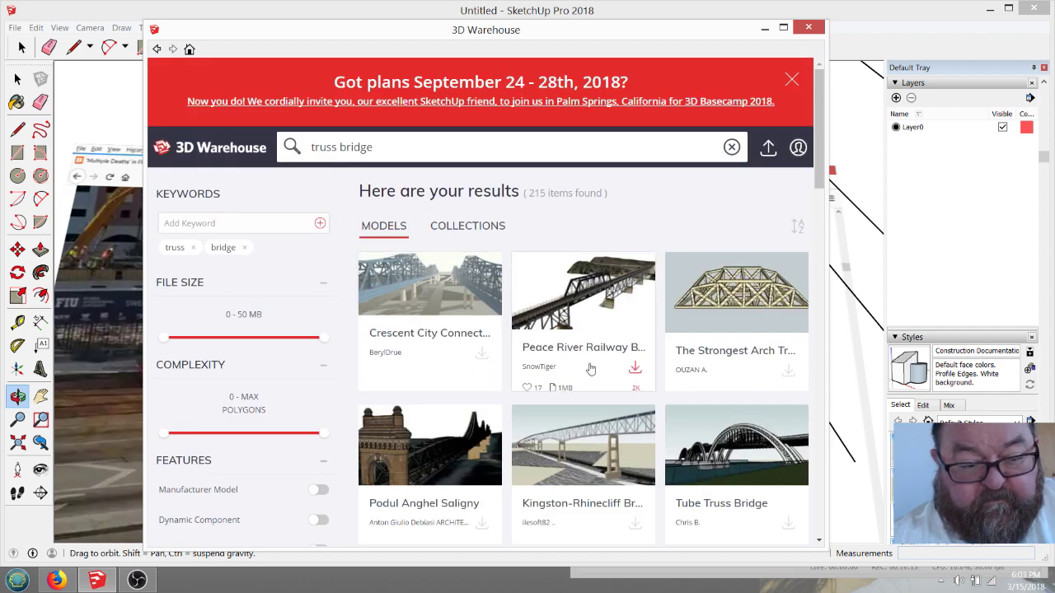
{"action": "scroll", "coordinate": [729, 336], "scroll_direction": "down", "scroll_amount": 3}
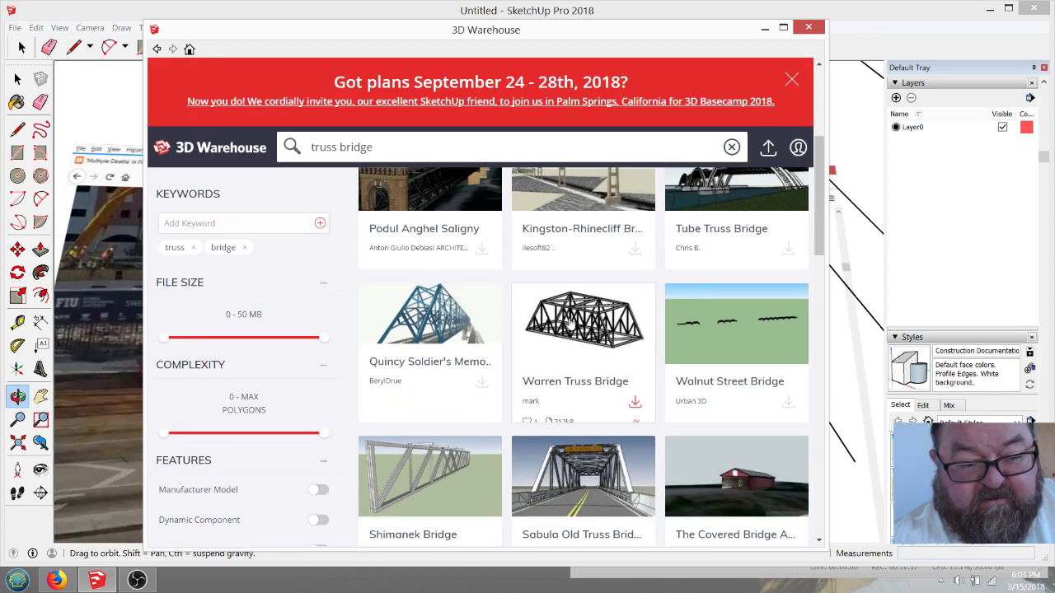
{"action": "scroll", "coordinate": [570, 347], "scroll_direction": "down", "scroll_amount": 5}
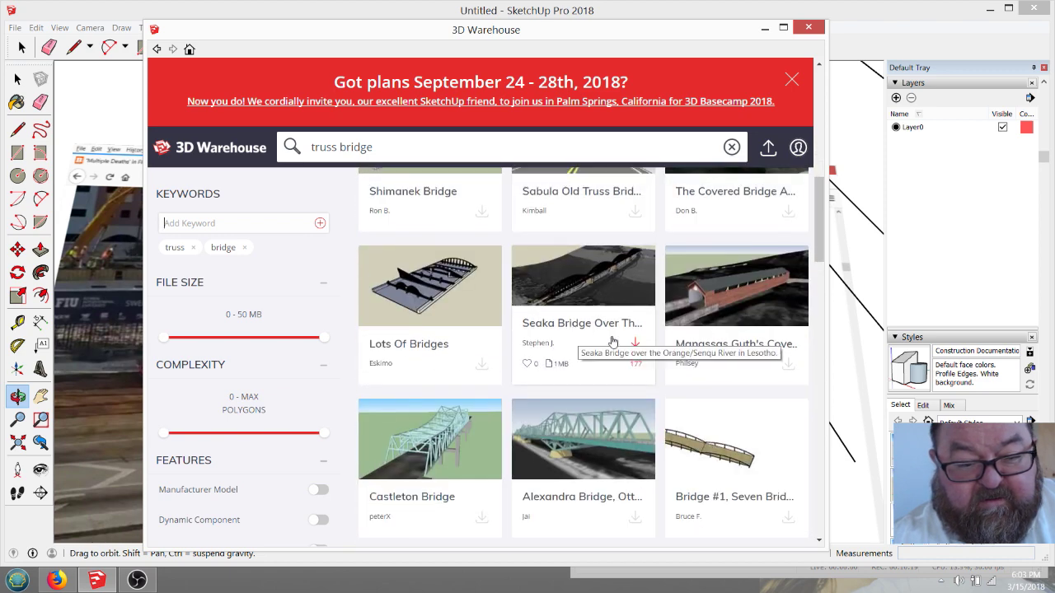
{"action": "scroll", "coordinate": [618, 347], "scroll_direction": "up", "scroll_amount": 5}
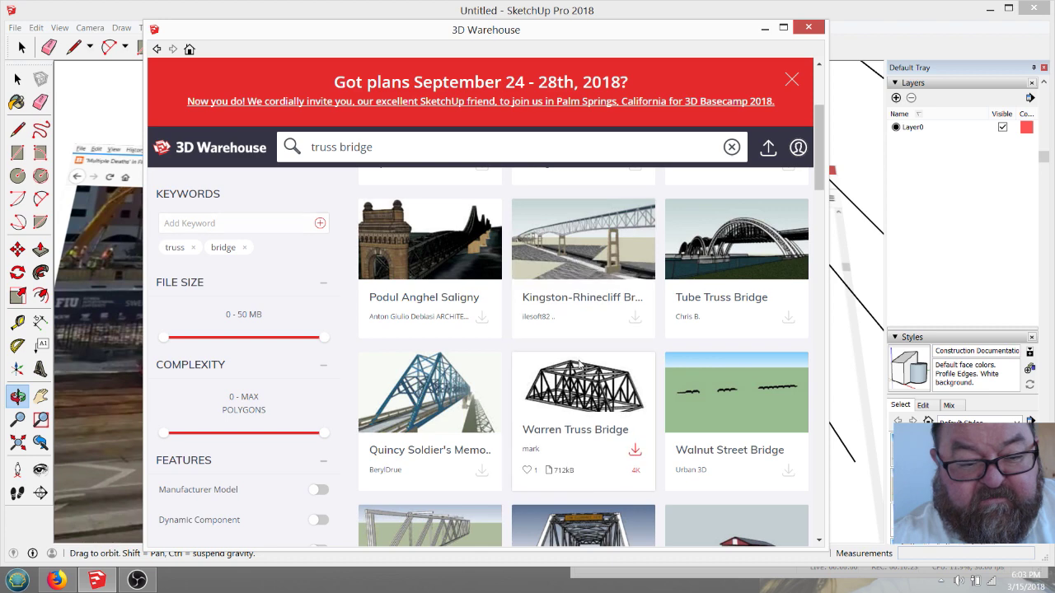
{"action": "left_click", "coordinate": [577, 392]}
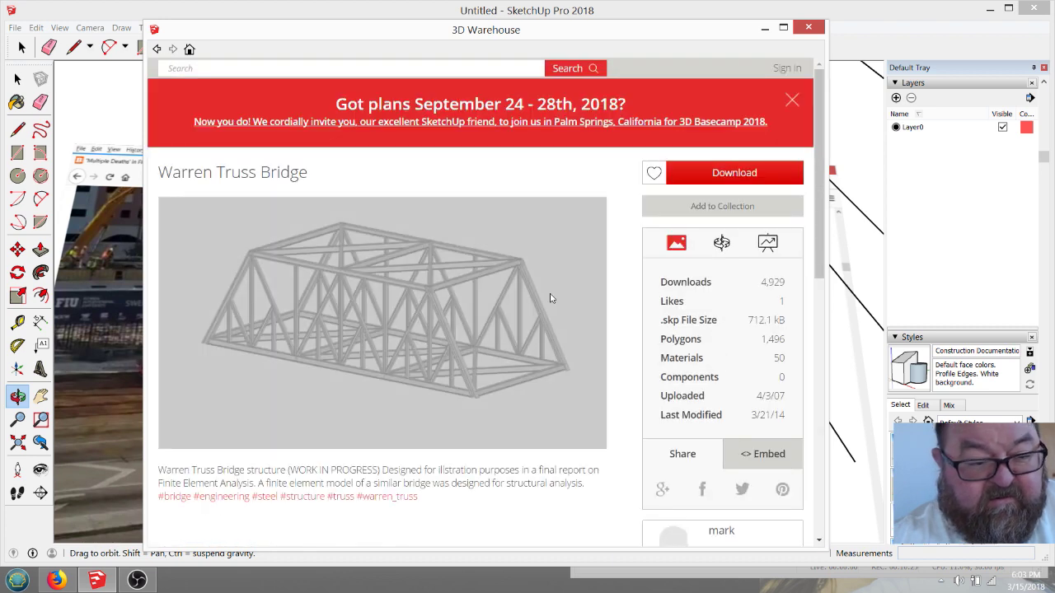
Step: Open The Strongest Arch Truss Bridge Project Sketched Up from the results and view its 3D preview
{"action": "left_click", "coordinate": [157, 49]}
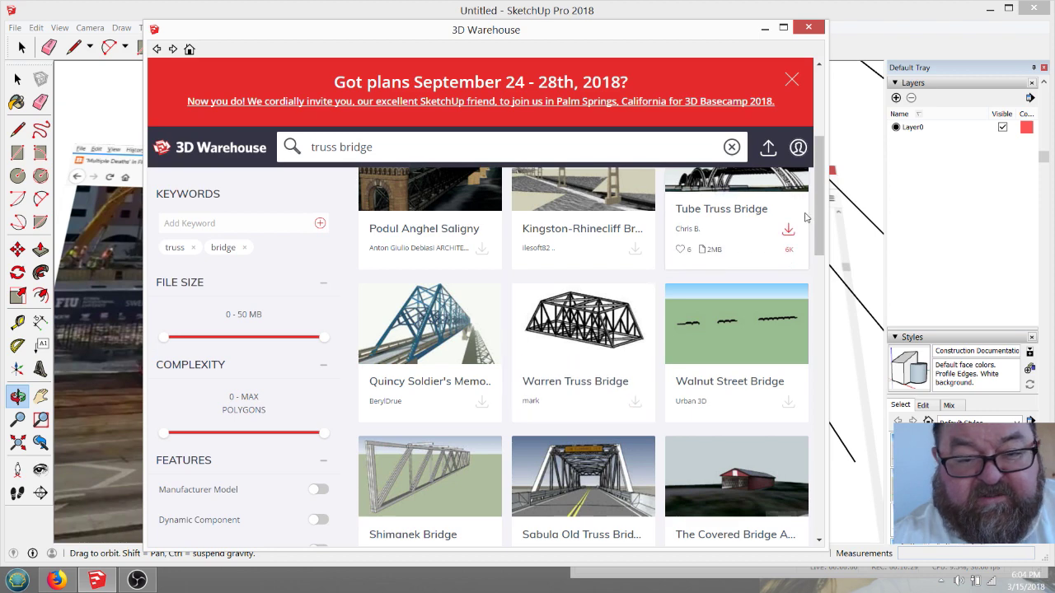
{"action": "left_click_drag", "start_coordinate": [820, 191], "coordinate": [830, 125]}
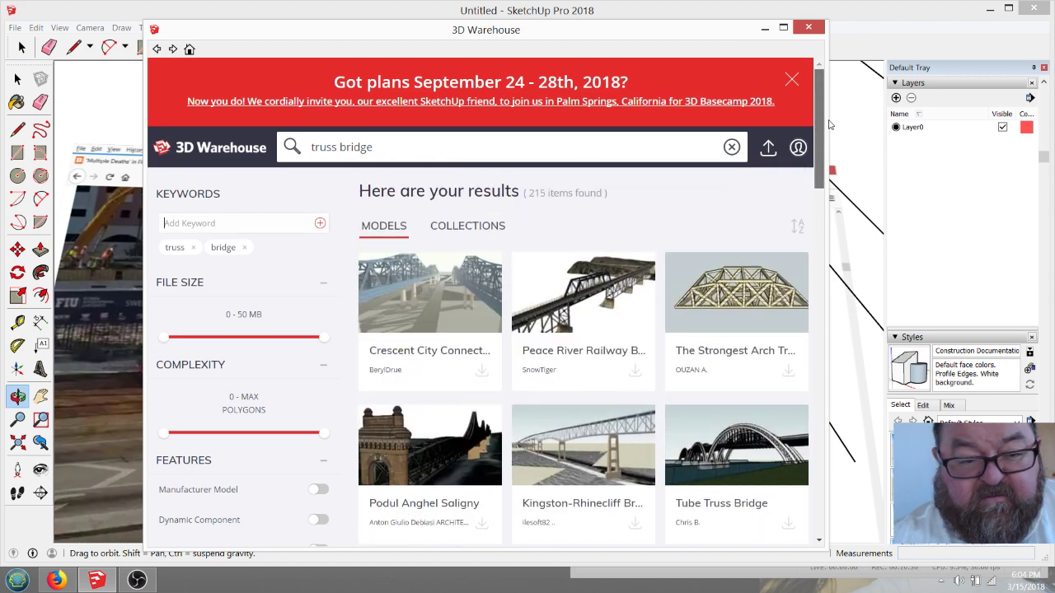
{"action": "left_click", "coordinate": [719, 301]}
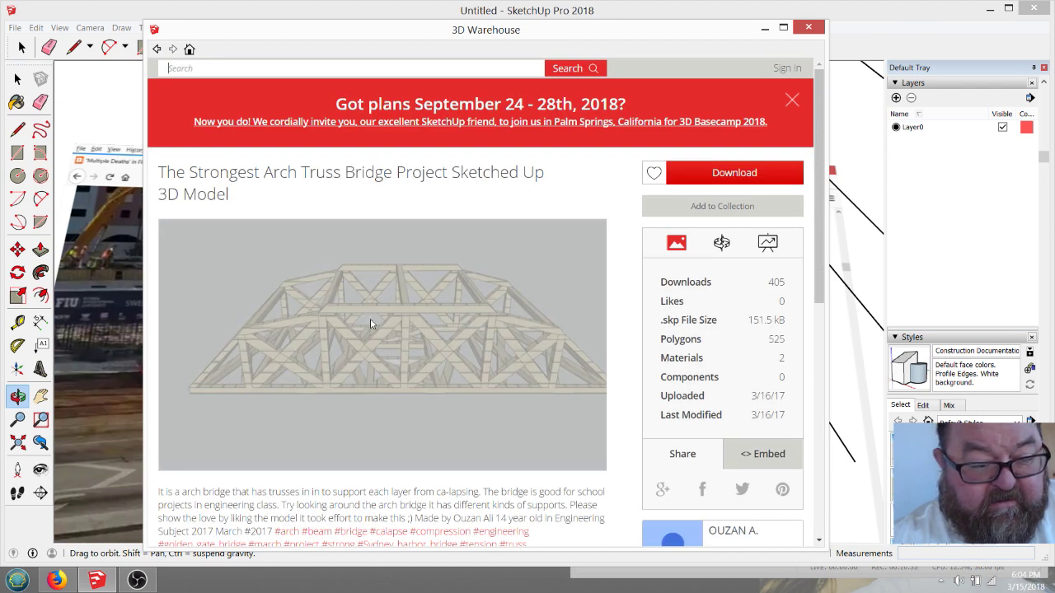
{"action": "left_click", "coordinate": [735, 173]}
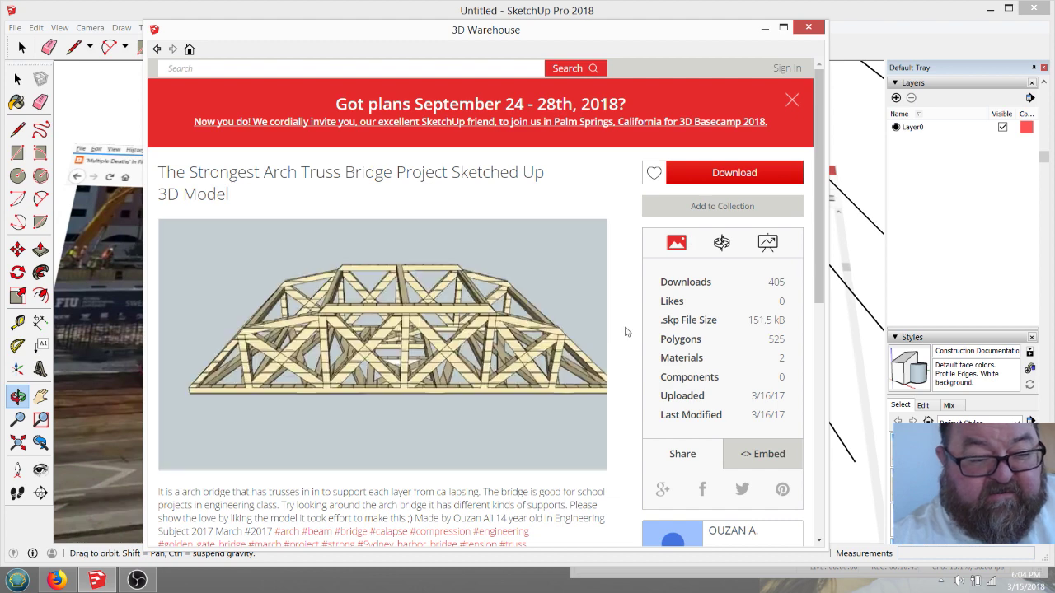
{"action": "left_click", "coordinate": [721, 244]}
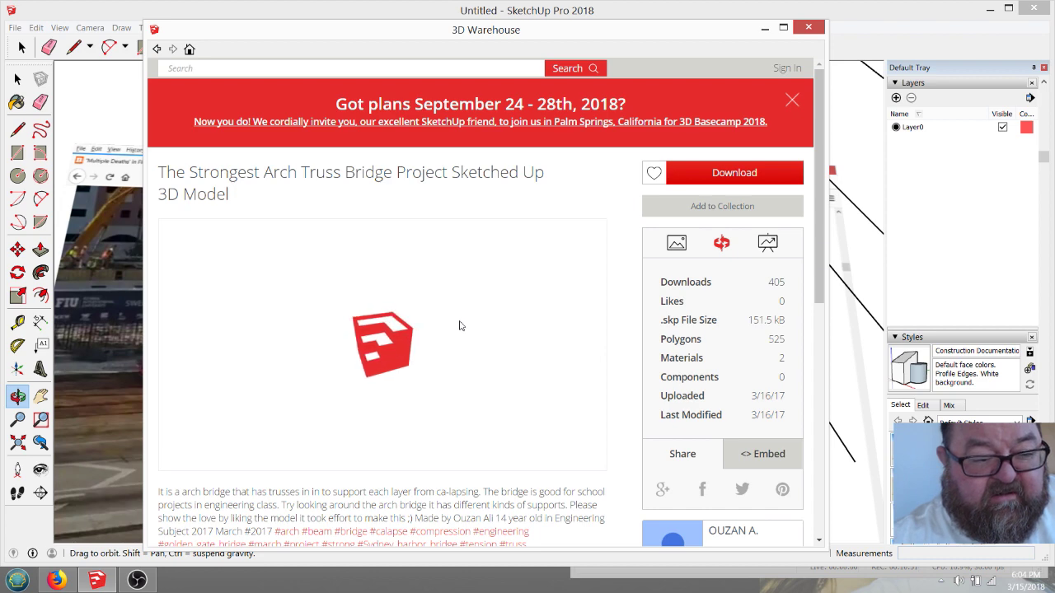
{"action": "left_click", "coordinate": [809, 28]}
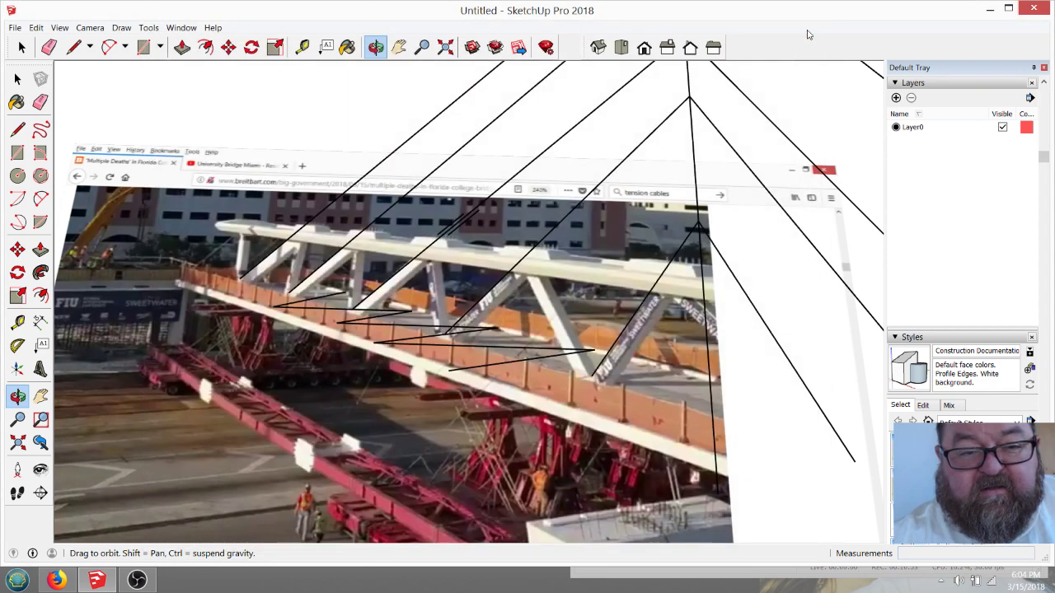
{"action": "mouse_move", "coordinate": [450, 288]}
{"action": "left_mouse_down"}
{"action": "mouse_move", "coordinate": [462, 297]}
{"action": "mouse_move", "coordinate": [494, 272]}
{"action": "mouse_move", "coordinate": [523, 340]}
{"action": "left_mouse_up"}
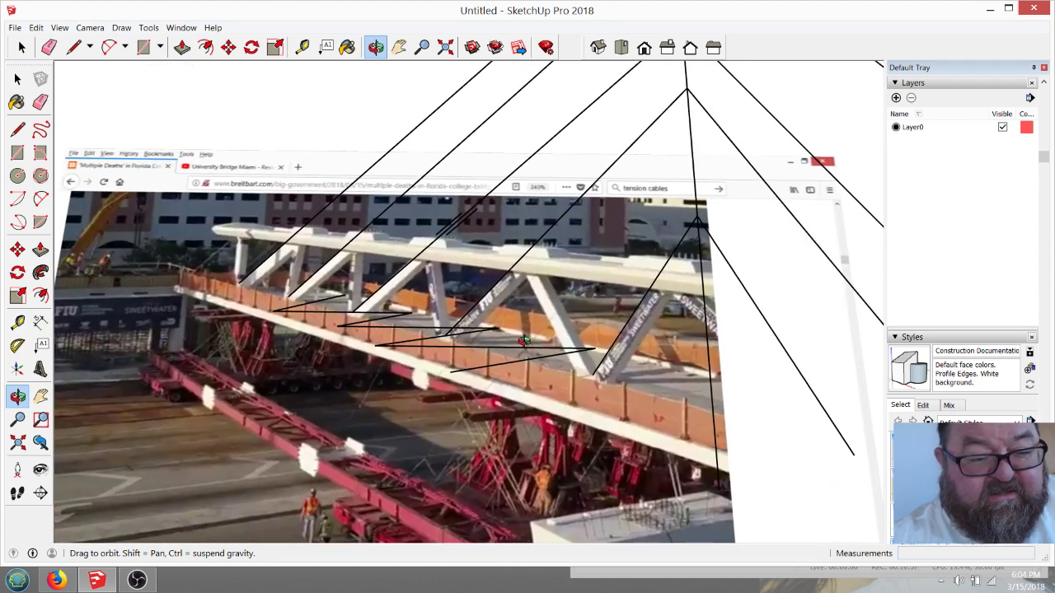
{"action": "scroll", "coordinate": [524, 341], "scroll_direction": "down", "scroll_amount": 1}
{"action": "scroll", "coordinate": [452, 337], "scroll_direction": "down", "scroll_amount": 1}
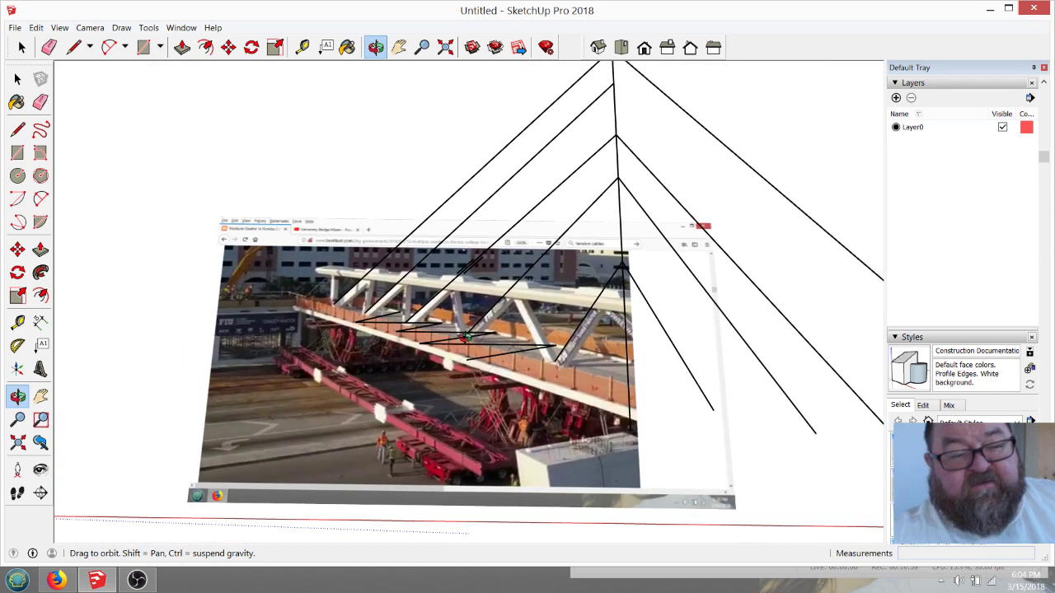
{"action": "scroll", "coordinate": [466, 337], "scroll_direction": "up", "scroll_amount": 1}
{"action": "scroll", "coordinate": [466, 338], "scroll_direction": "up", "scroll_amount": 1}
{"action": "scroll", "coordinate": [482, 411], "scroll_direction": "up", "scroll_amount": 1}
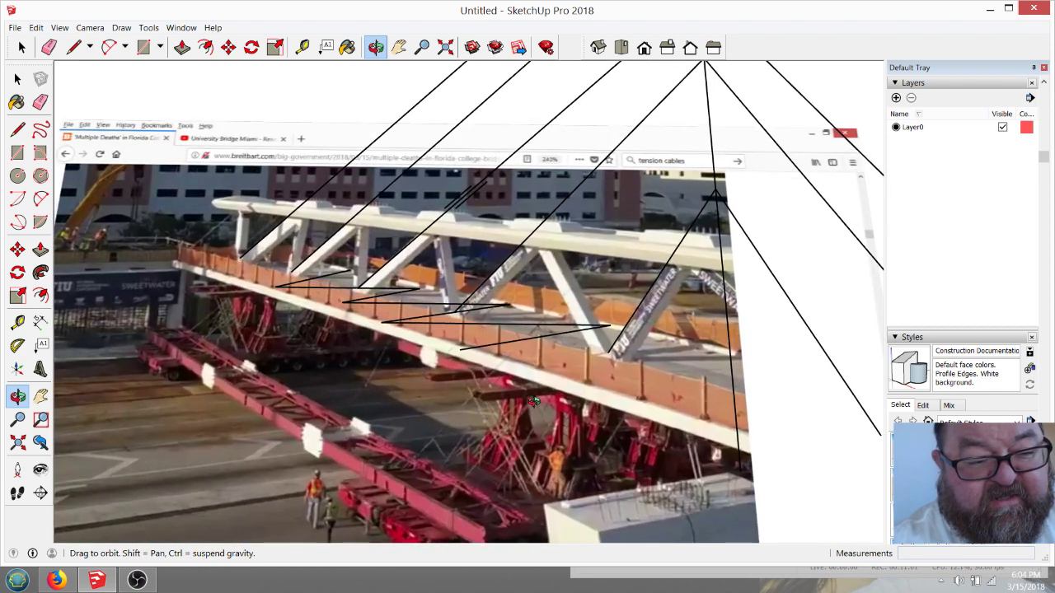
{"action": "scroll", "coordinate": [512, 465], "scroll_direction": "down", "scroll_amount": 1}
{"action": "scroll", "coordinate": [512, 468], "scroll_direction": "up", "scroll_amount": 1}
{"action": "scroll", "coordinate": [494, 371], "scroll_direction": "down", "scroll_amount": 1}
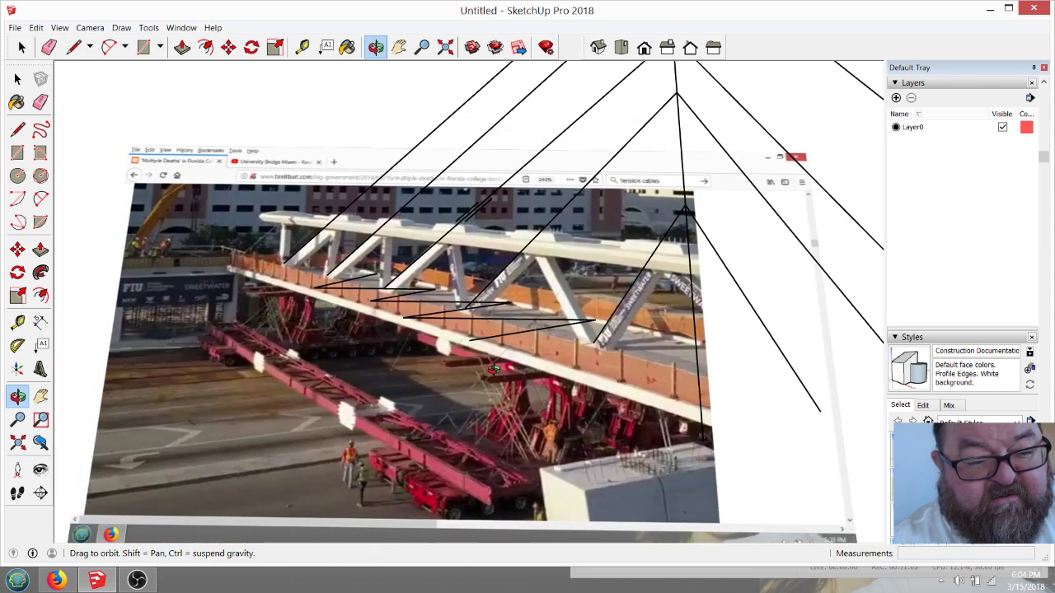
{"action": "scroll", "coordinate": [493, 372], "scroll_direction": "up", "scroll_amount": 1}
{"action": "scroll", "coordinate": [491, 386], "scroll_direction": "up", "scroll_amount": 1}
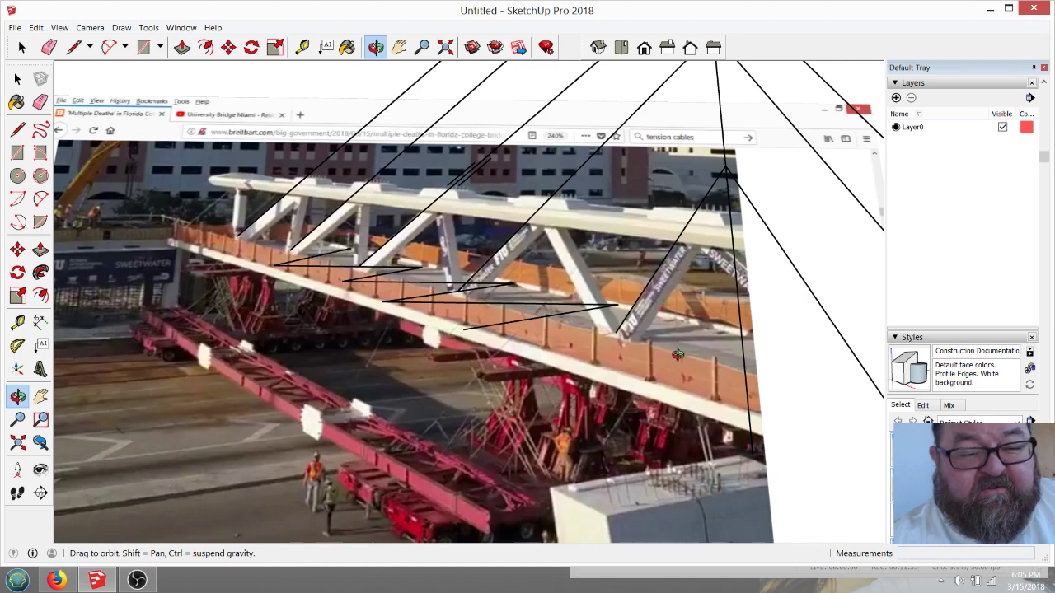
Step: Zoom in and out over the traced bridge photo, then bring OBS to the front
{"action": "scroll", "coordinate": [376, 294], "scroll_direction": "down", "scroll_amount": 1}
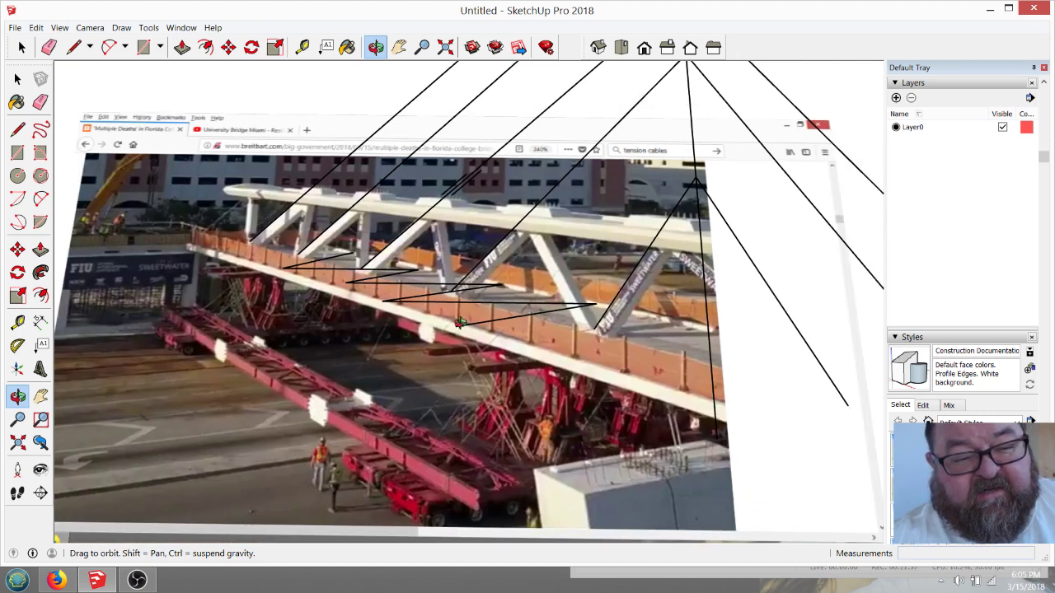
{"action": "scroll", "coordinate": [460, 323], "scroll_direction": "up", "scroll_amount": 1}
{"action": "scroll", "coordinate": [523, 338], "scroll_direction": "down", "scroll_amount": 1}
{"action": "scroll", "coordinate": [501, 307], "scroll_direction": "up", "scroll_amount": 1}
{"action": "scroll", "coordinate": [449, 297], "scroll_direction": "up", "scroll_amount": 1}
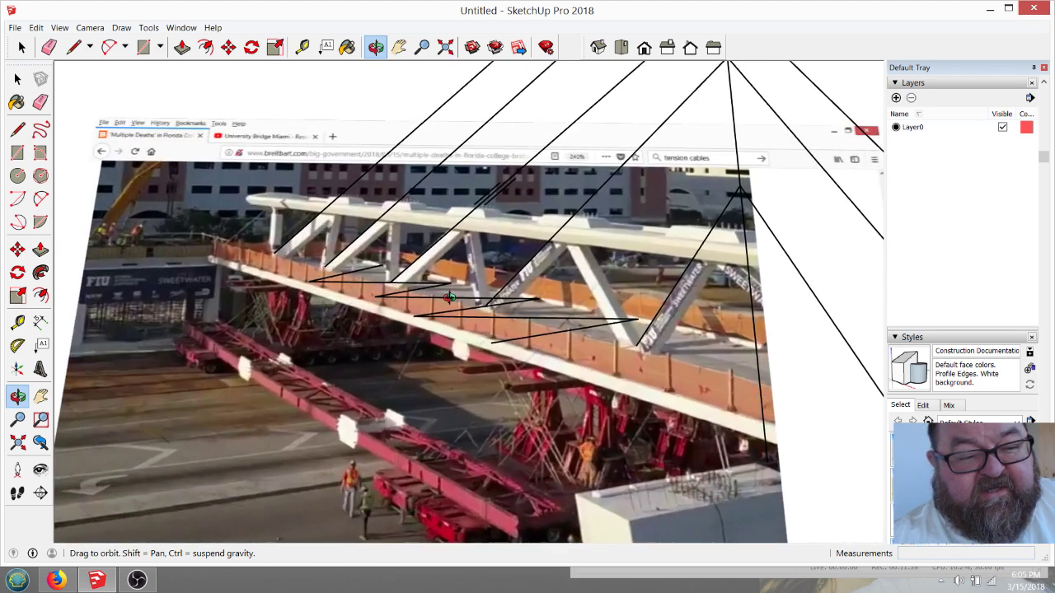
{"action": "scroll", "coordinate": [449, 298], "scroll_direction": "up", "scroll_amount": 2}
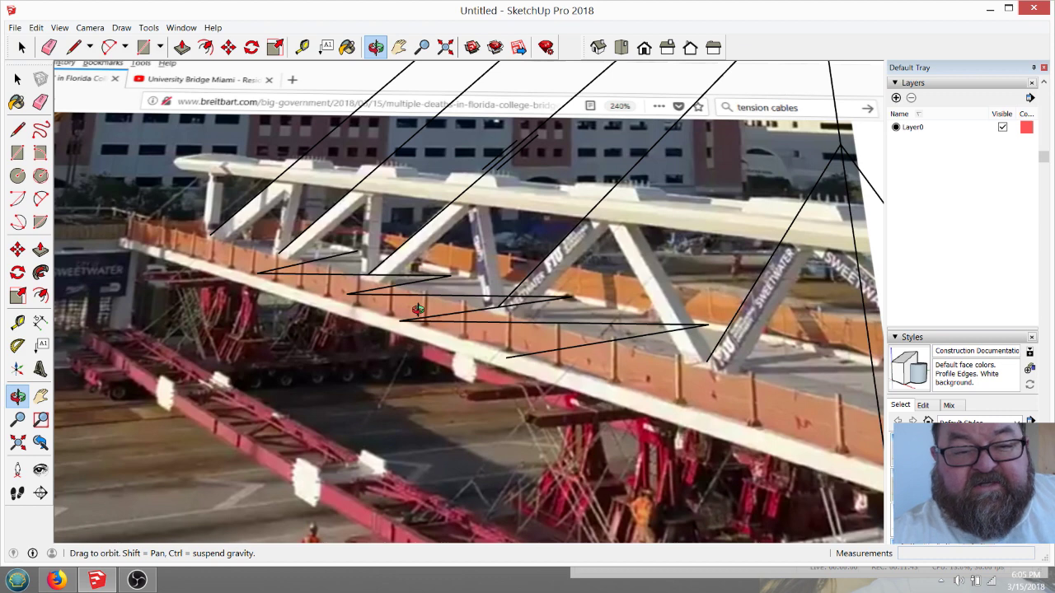
{"action": "scroll", "coordinate": [418, 309], "scroll_direction": "down", "scroll_amount": 3}
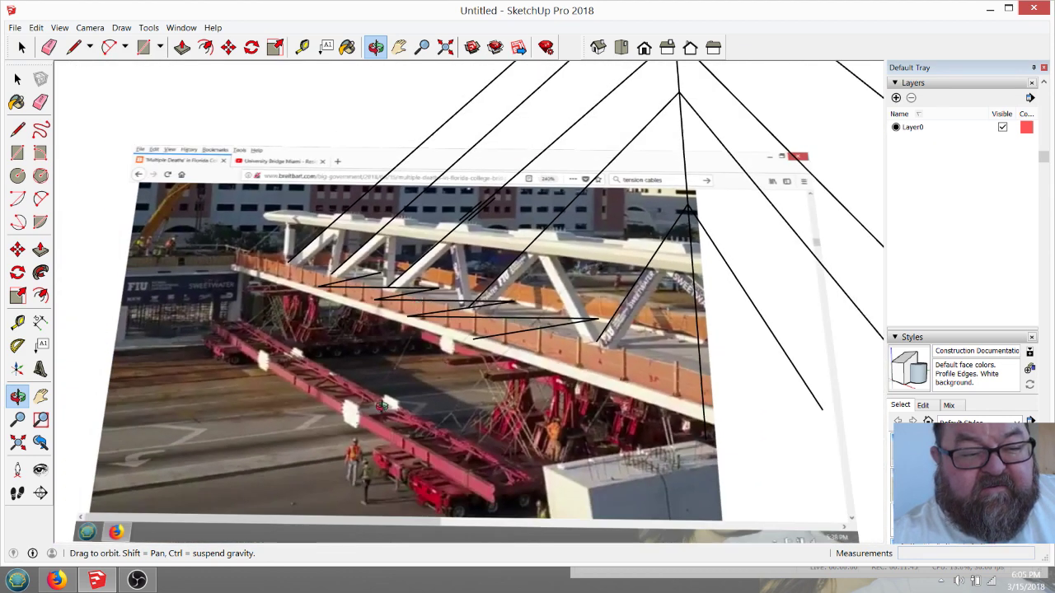
{"action": "scroll", "coordinate": [381, 405], "scroll_direction": "up", "scroll_amount": 2}
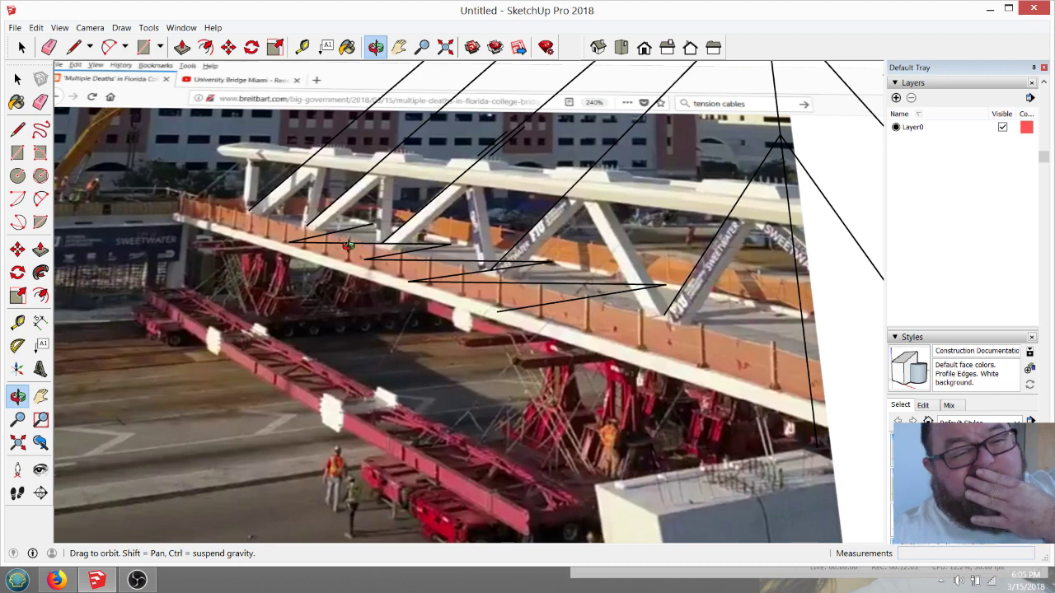
{"action": "scroll", "coordinate": [349, 245], "scroll_direction": "down", "scroll_amount": 2}
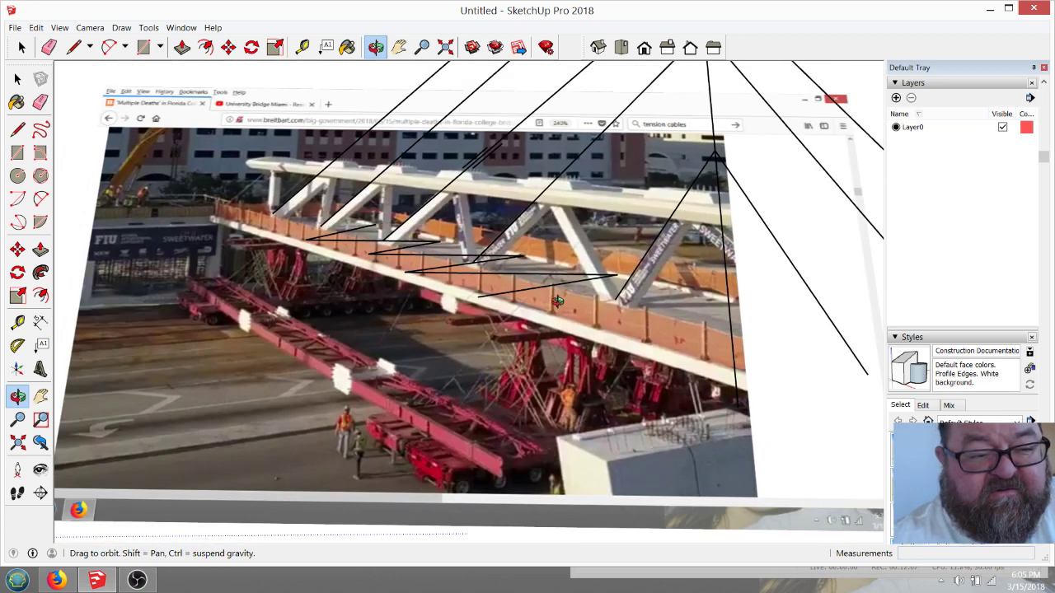
{"action": "scroll", "coordinate": [410, 265], "scroll_direction": "down", "scroll_amount": 2}
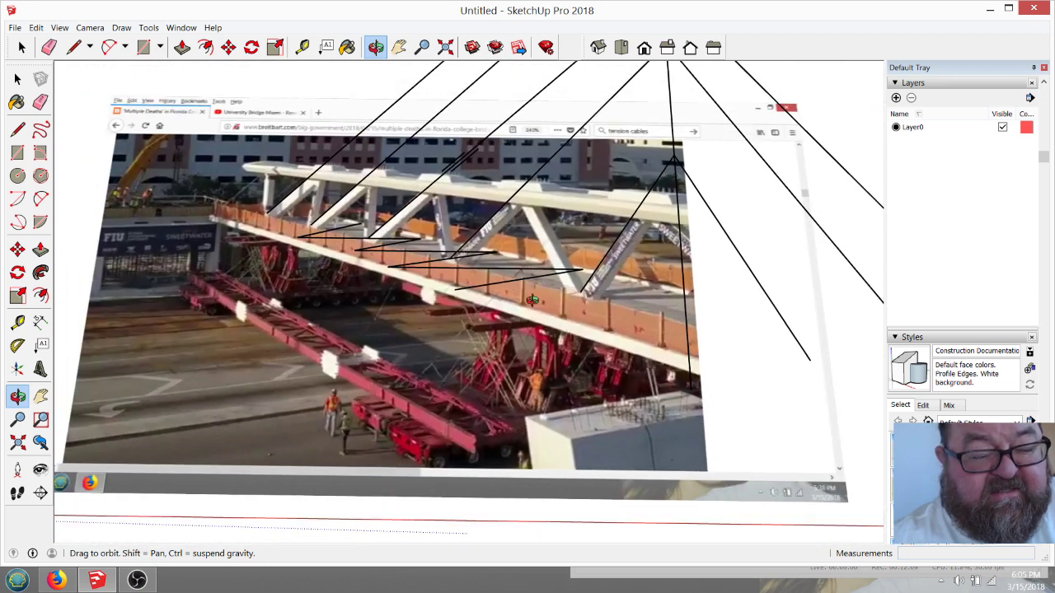
{"action": "left_click", "coordinate": [136, 580]}
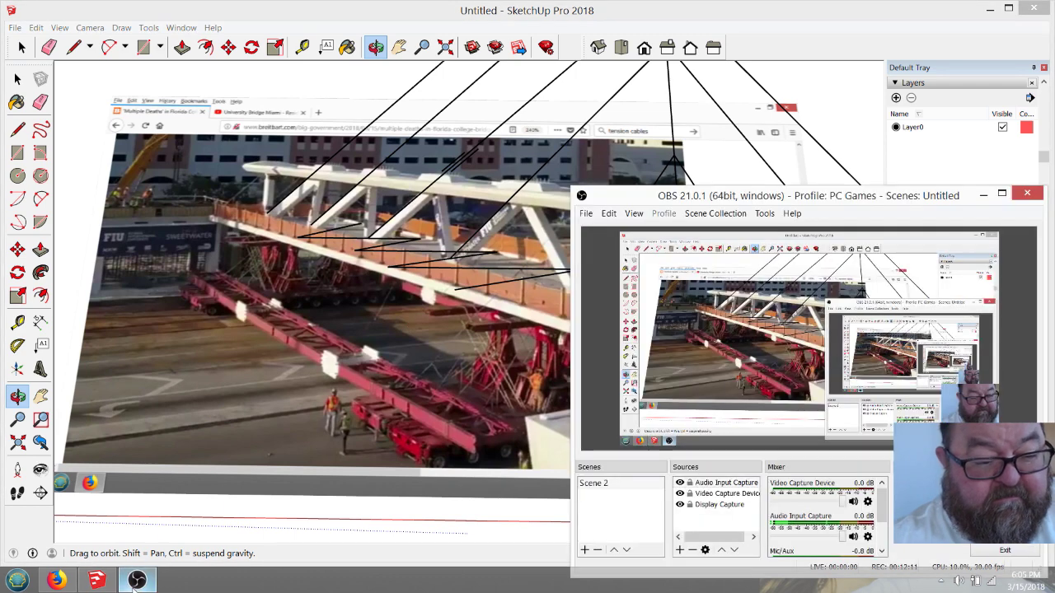